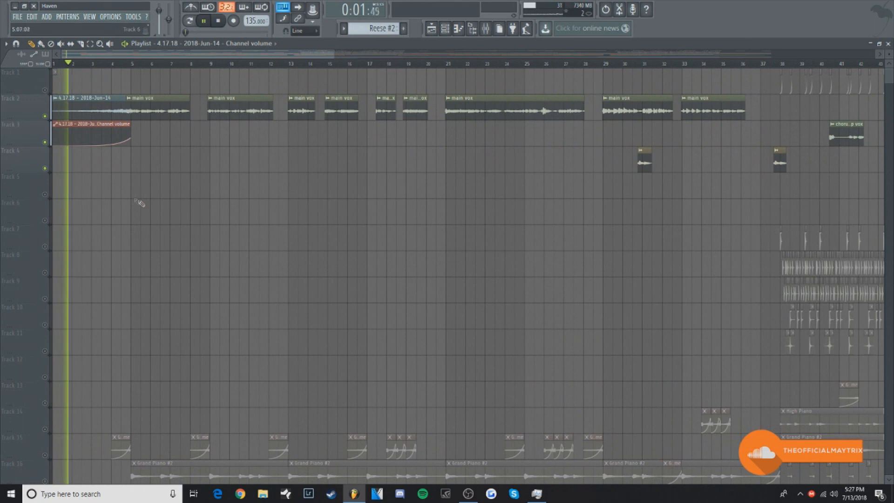
# - Look over the playlist tracks during playback, return to the vocal tracks and stop playback
pyautogui.scroll(-10, 153, 148)
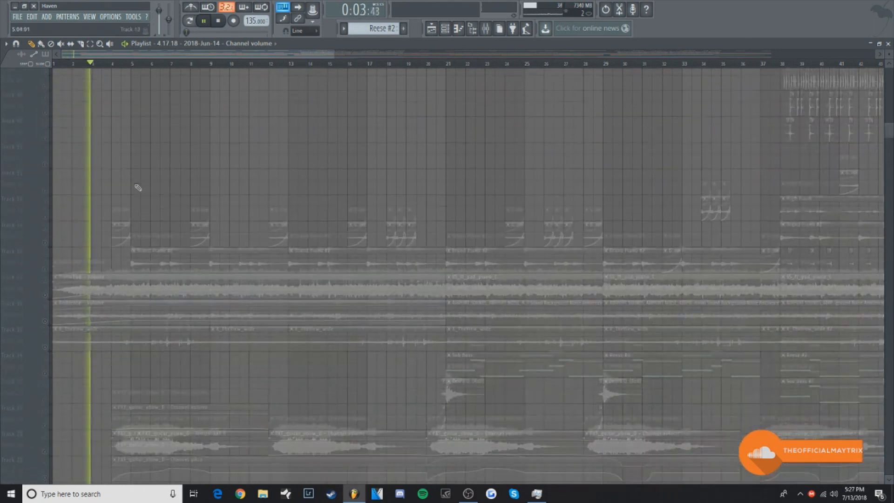
pyautogui.click(45, 247)
pyautogui.click(45, 225)
pyautogui.click(45, 218)
pyautogui.click(46, 211)
pyautogui.click(45, 203)
pyautogui.scroll(2, 83, 250)
pyautogui.scroll(10, 84, 252)
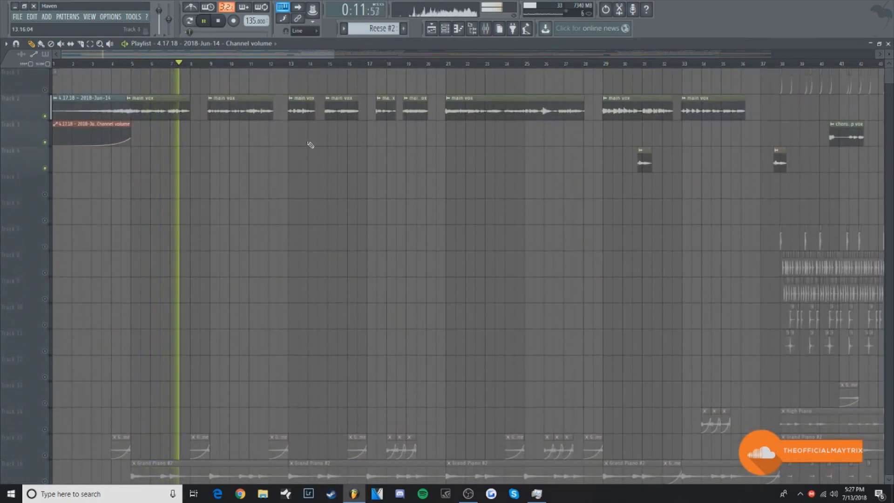
pyautogui.press('space')
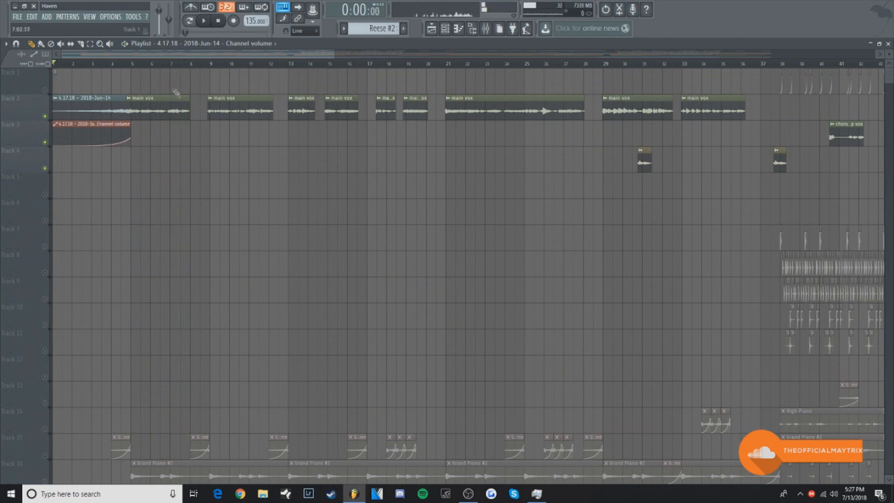
# - Inspect the channel settings and mixer insert of the reversed vocal sample at the start of Track 2
pyautogui.click(91, 63)
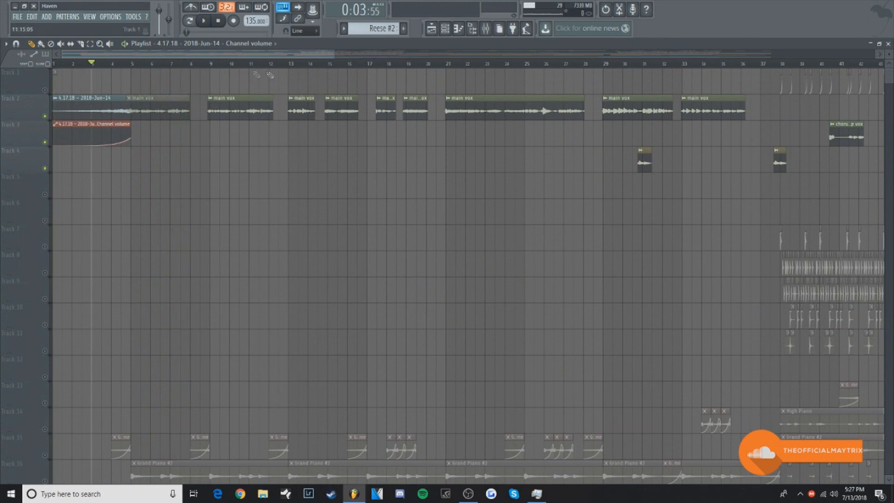
pyautogui.doubleClick(91, 100)
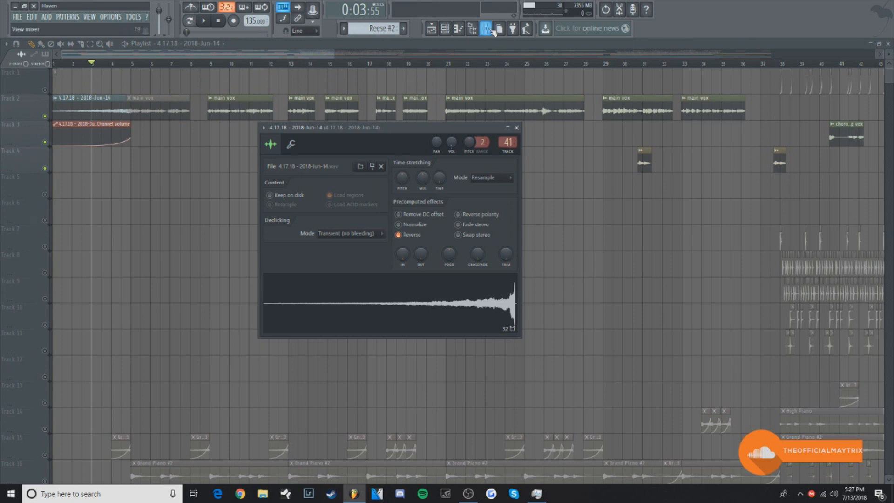
pyautogui.click(486, 28)
pyautogui.press('space')
pyautogui.press('space')
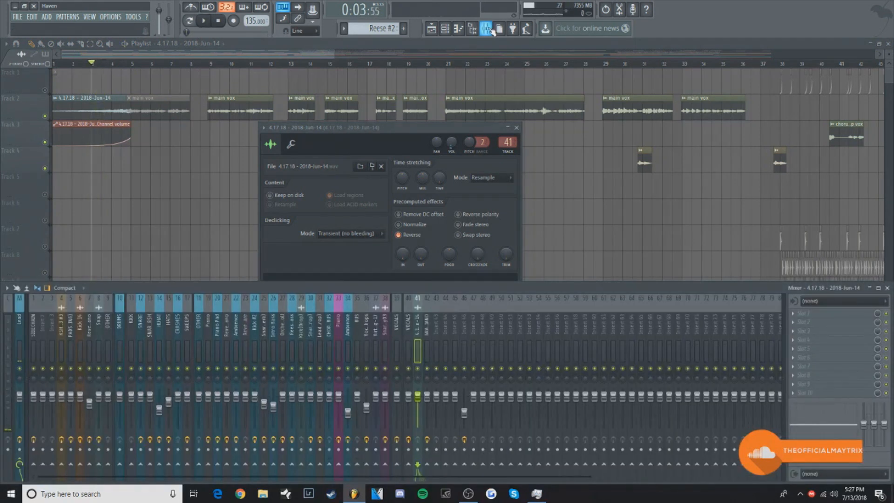
pyautogui.click(517, 129)
pyautogui.press('F9')
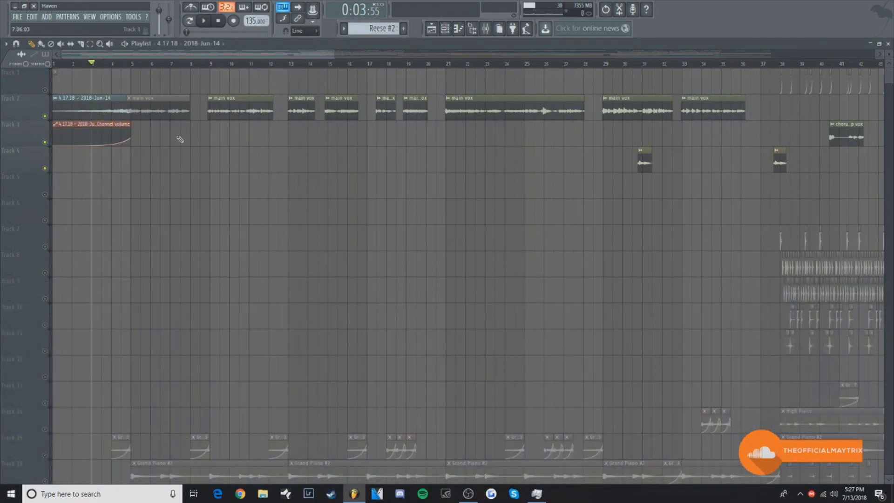
# - Mute Track 3 and play the main vocals on Track 2 from bar 5
pyautogui.click(45, 142)
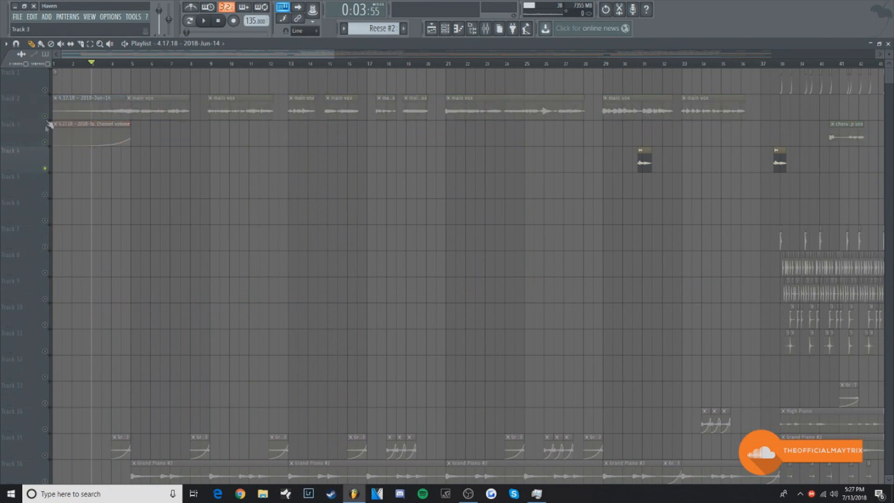
pyautogui.click(132, 64)
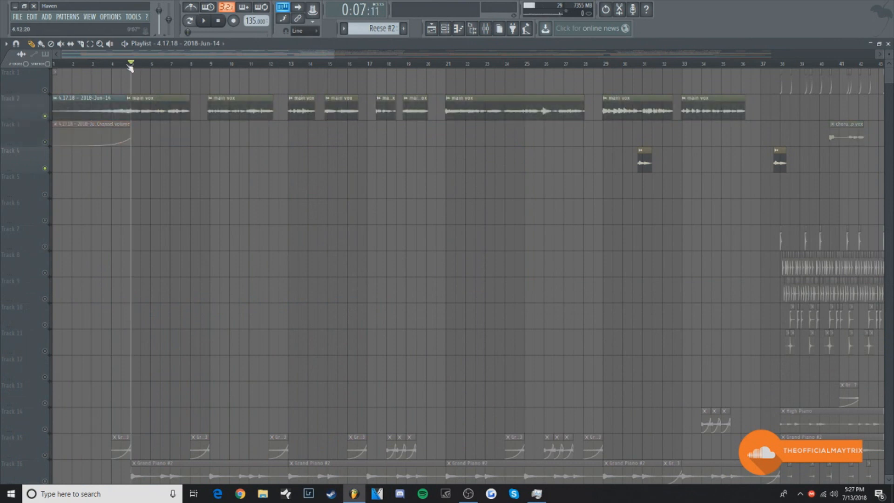
pyautogui.press('space')
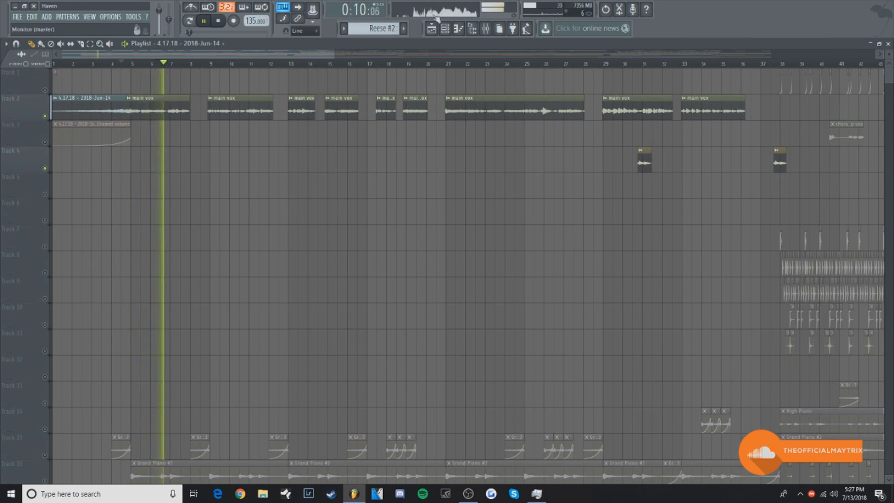
# - Stop playback and examine the narrow-band de-esser on the main VOCALS mixer insert
pyautogui.click(486, 28)
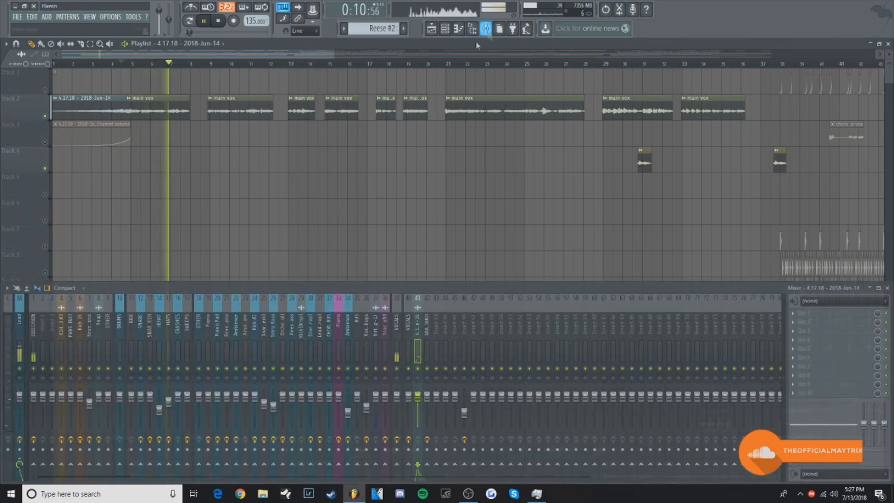
pyautogui.press('space')
pyautogui.click(396, 326)
pyautogui.click(821, 330)
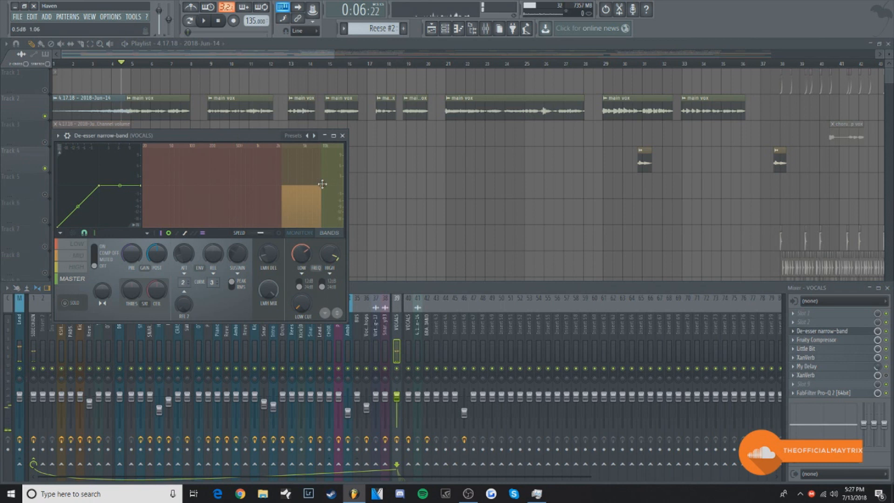
pyautogui.moveTo(182, 137); pyautogui.dragTo(360, 98)
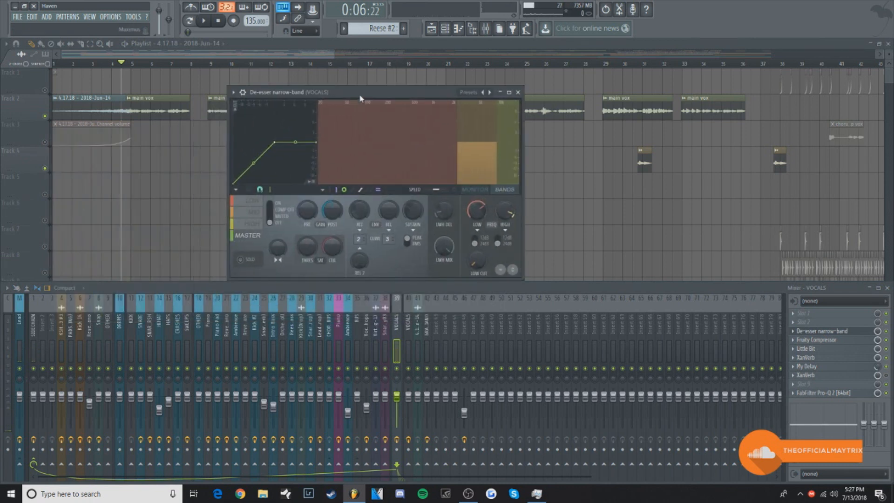
pyautogui.moveTo(366, 91); pyautogui.dragTo(405, 91)
pyautogui.click(523, 86)
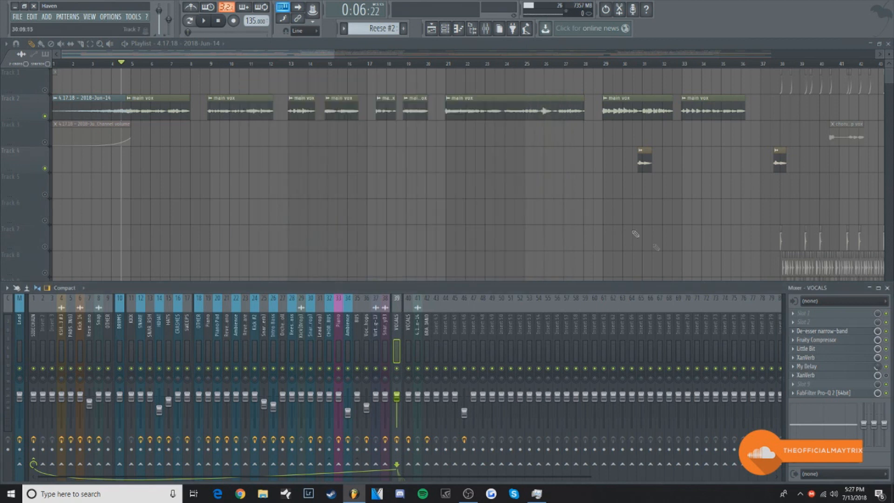
# - Review the Fruity Compressor settings and the Little Bit OTT settings on the main VOCALS insert
pyautogui.click(820, 340)
pyautogui.moveTo(531, 125); pyautogui.dragTo(324, 158)
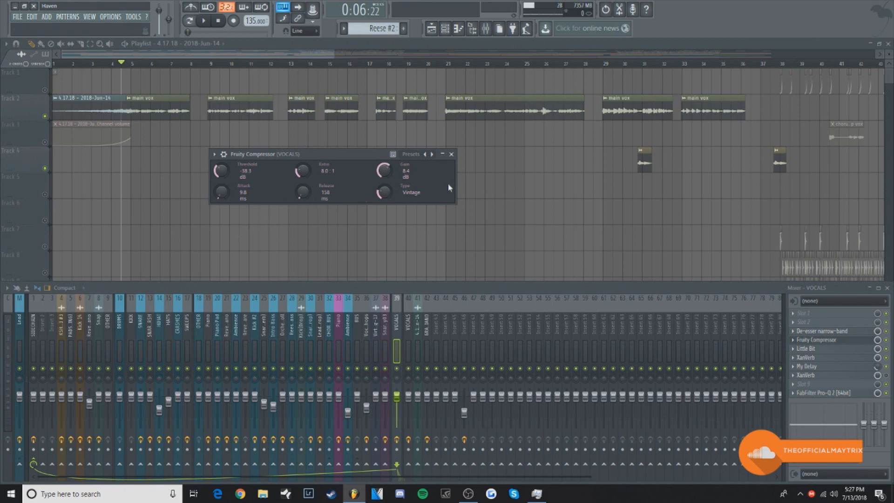
pyautogui.click(452, 154)
pyautogui.click(821, 351)
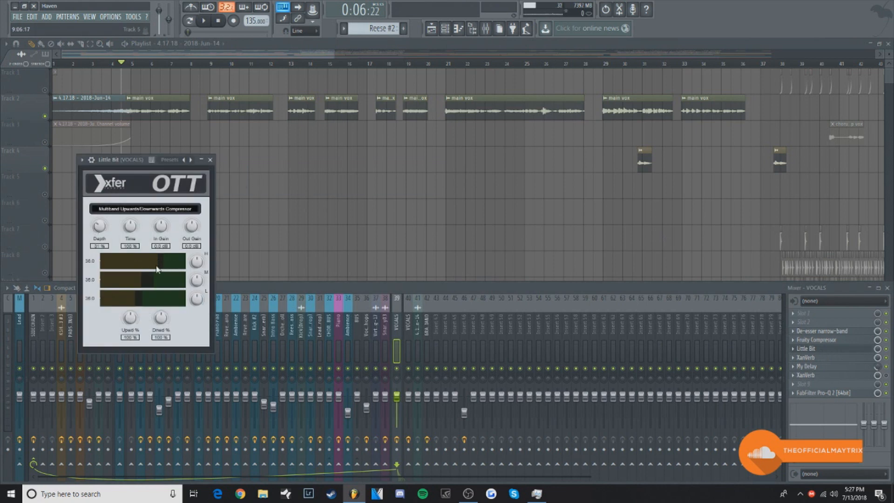
pyautogui.click(210, 160)
# - Review the two XanVerb reverbs and the My Delay effect on the main VOCALS insert
pyautogui.click(819, 359)
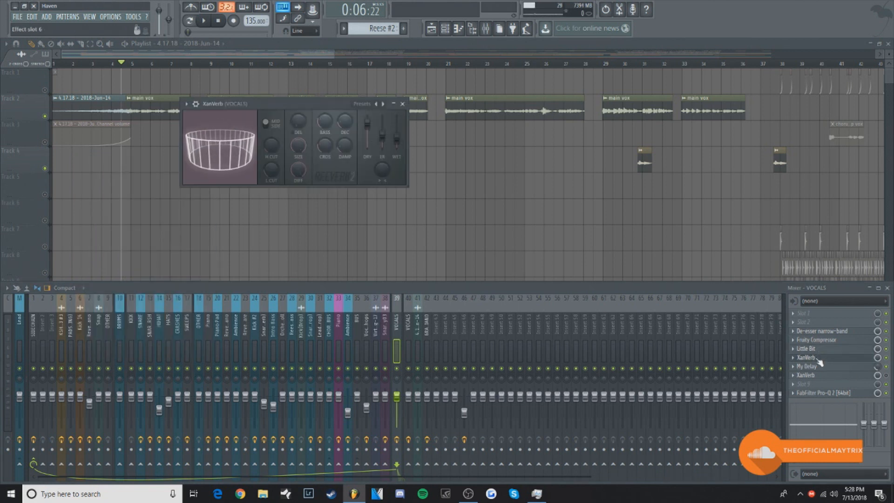
pyautogui.click(819, 360)
pyautogui.click(818, 367)
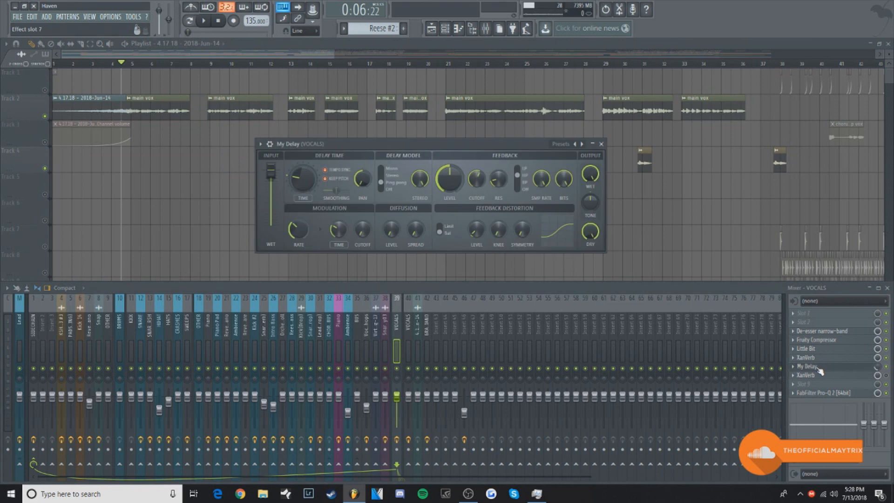
pyautogui.click(819, 368)
pyautogui.click(806, 375)
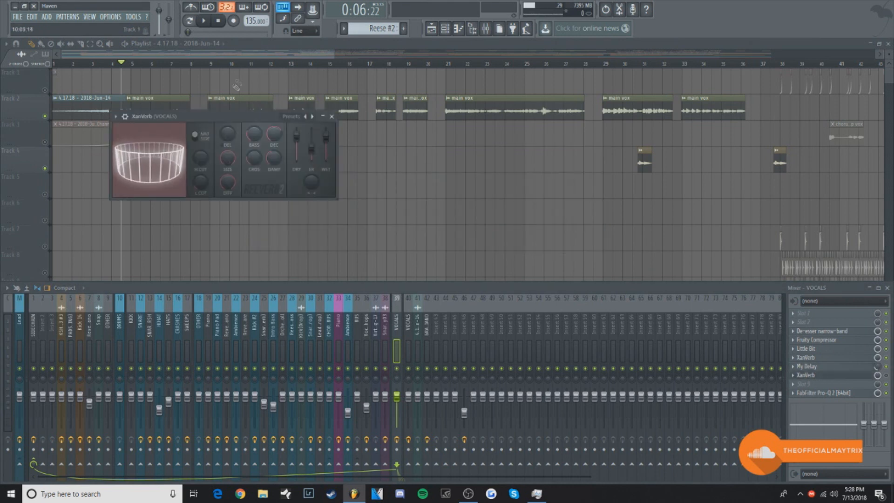
pyautogui.moveTo(237, 118); pyautogui.dragTo(265, 129)
pyautogui.scroll(-5, 359, 64)
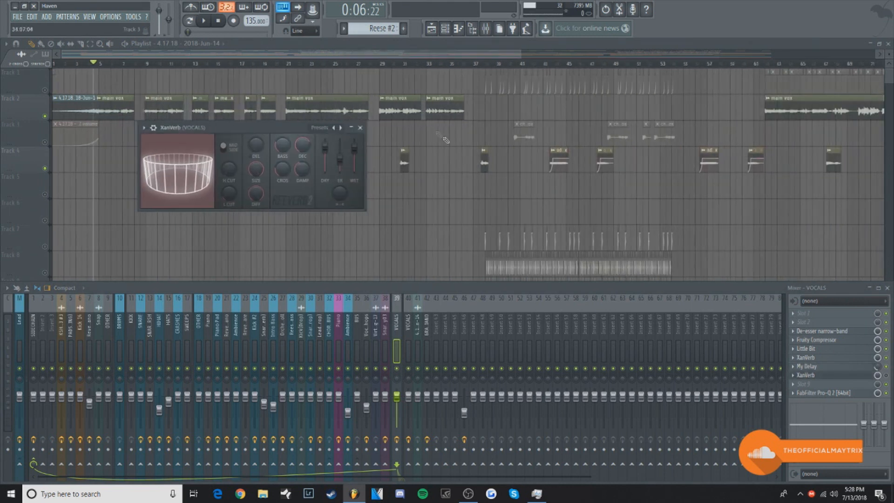
pyautogui.click(446, 140)
pyautogui.click(486, 29)
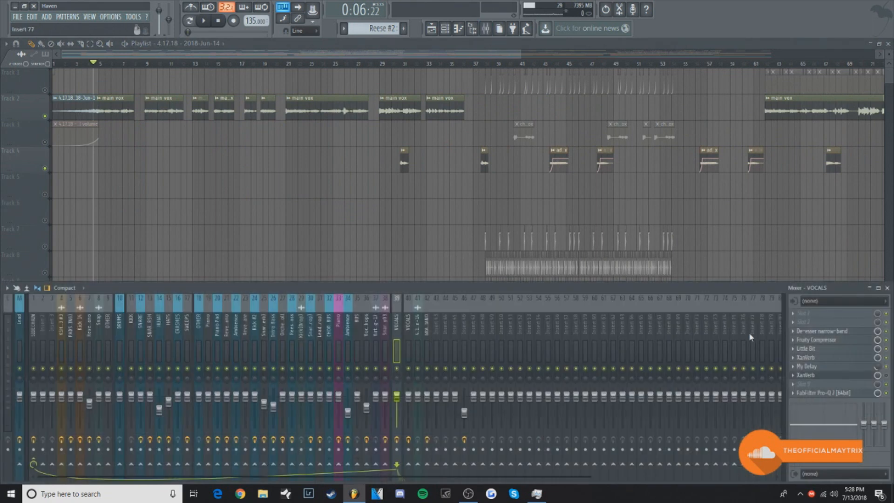
# - Examine the FabFilter Pro-Q 2 curve and its high-frequency bands on the VOCALS insert, then hide the mixer
pyautogui.click(838, 393)
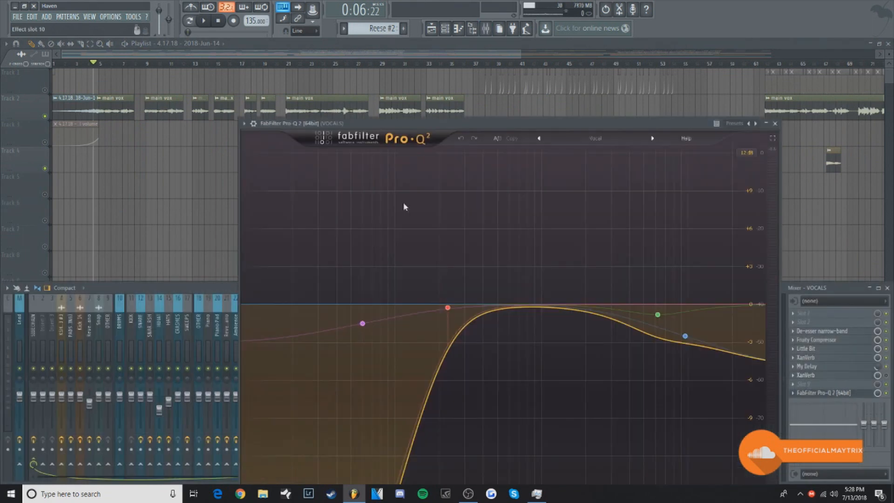
pyautogui.moveTo(382, 134); pyautogui.dragTo(255, 49)
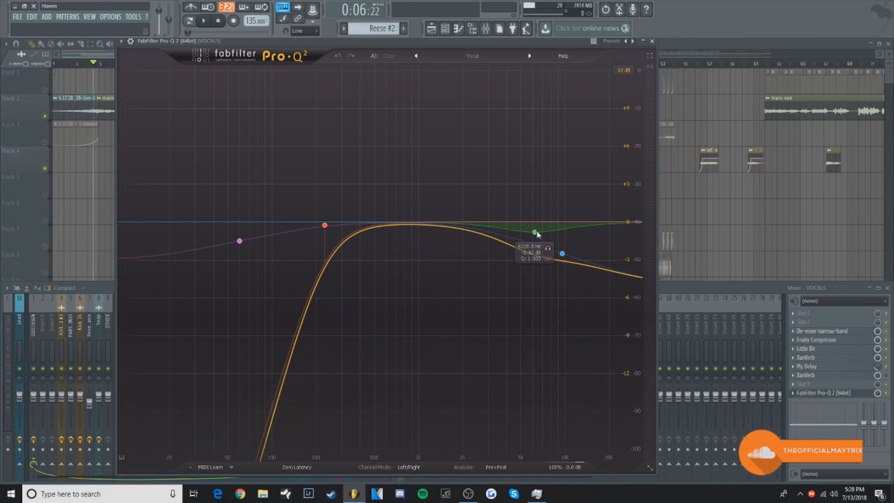
pyautogui.click(562, 252)
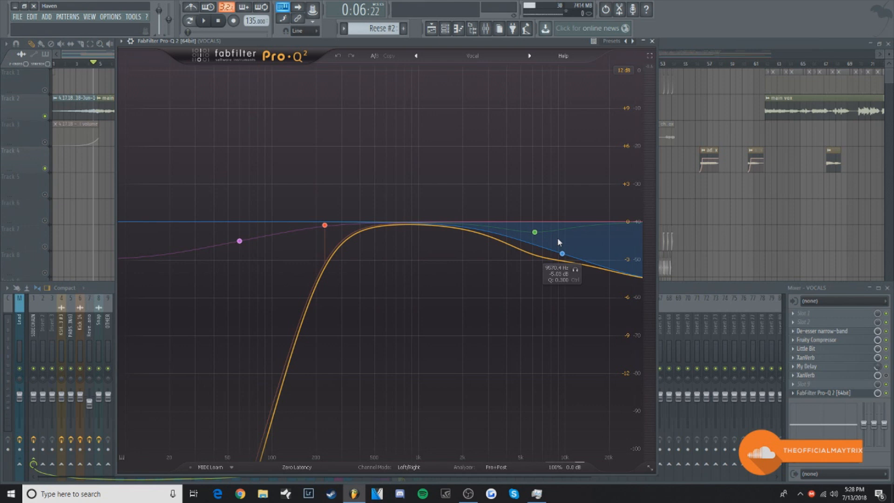
pyautogui.click(652, 41)
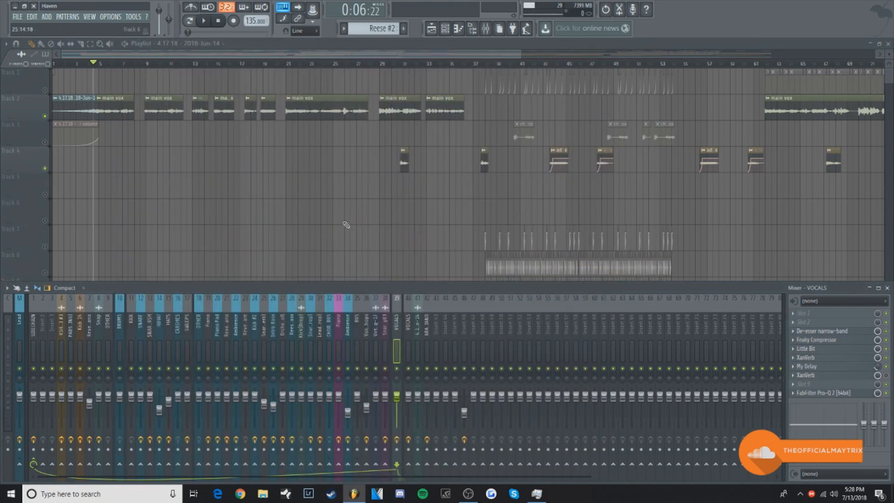
pyautogui.press('F9')
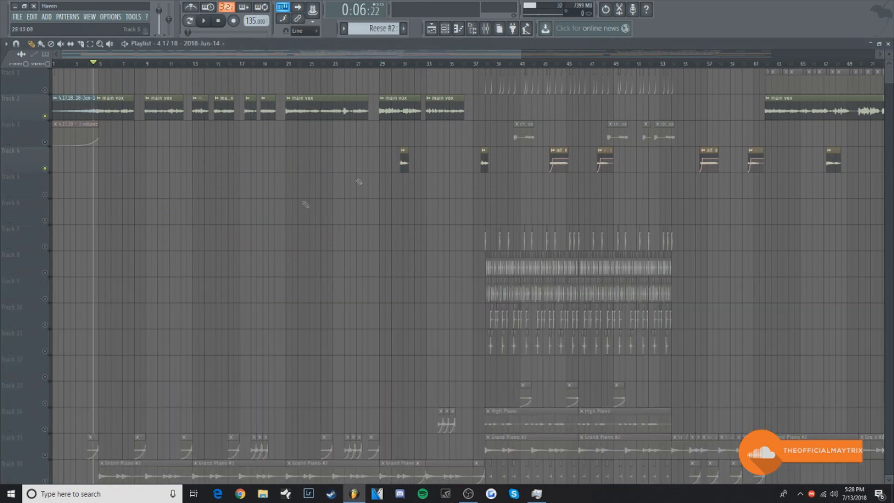
# - Mute the main vocals on Track 2 and play the Track 4 ad-lib from bar 30
pyautogui.click(397, 64)
pyautogui.scroll(6, 415, 64)
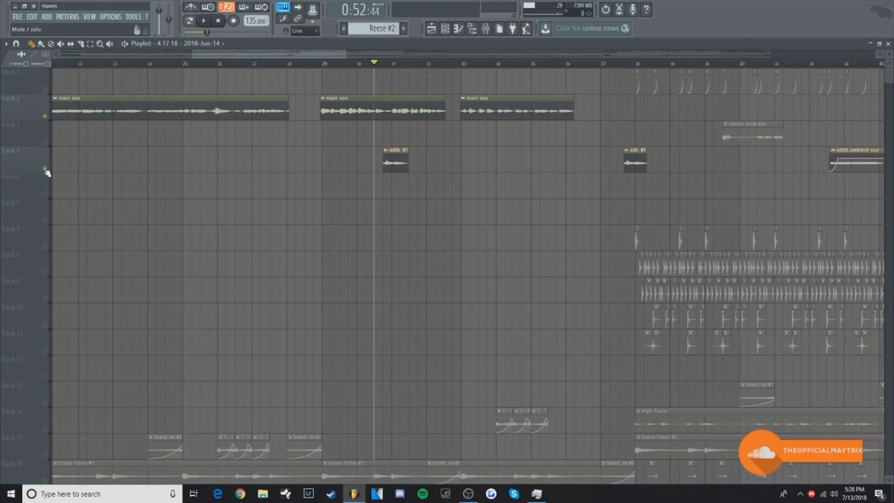
pyautogui.click(45, 117)
pyautogui.press('space')
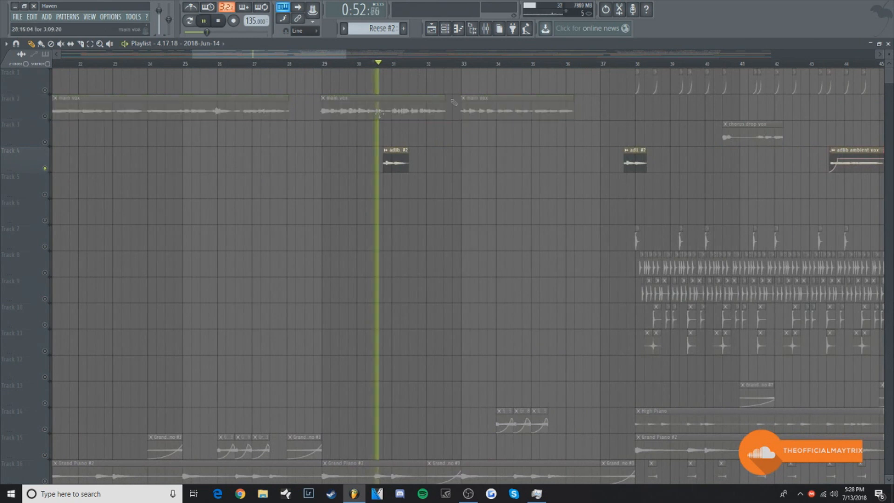
# - Stop playback and examine the ad-lib VOCALS insert's effect chain, including its XanVerb reverb settings
pyautogui.click(485, 29)
pyautogui.press('space')
pyautogui.click(408, 323)
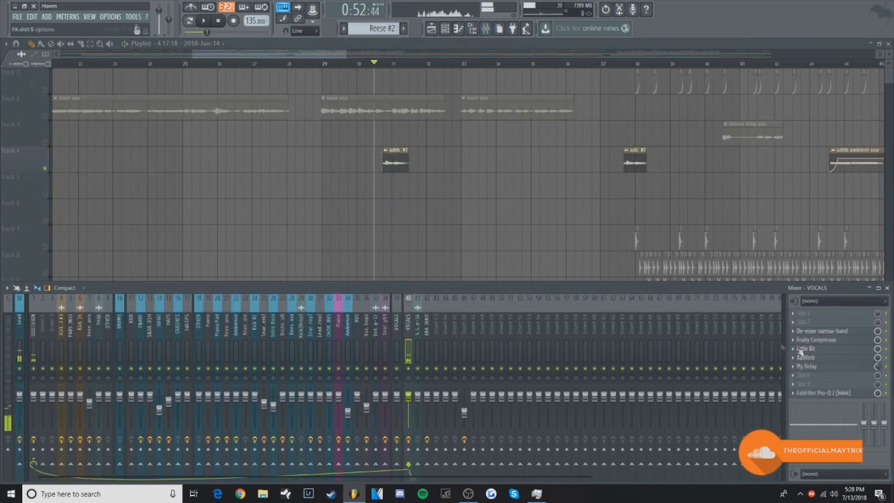
pyautogui.click(399, 331)
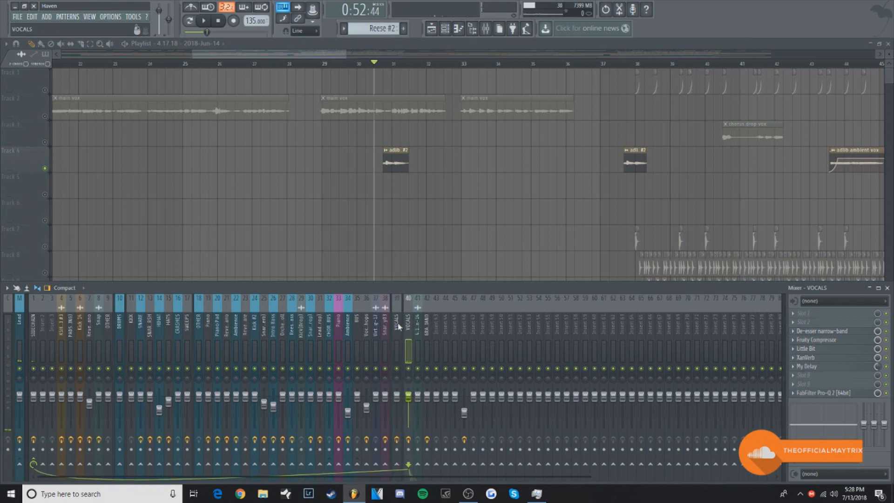
pyautogui.click(410, 319)
pyautogui.click(827, 357)
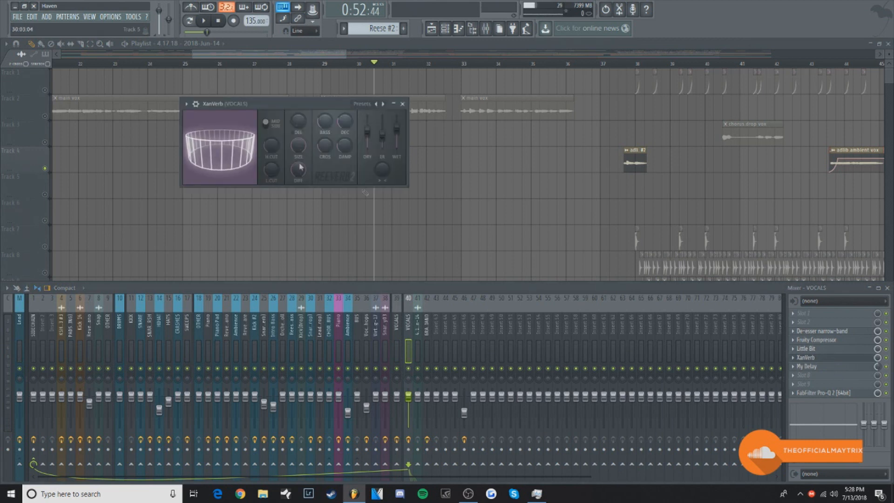
pyautogui.rightClick(515, 185)
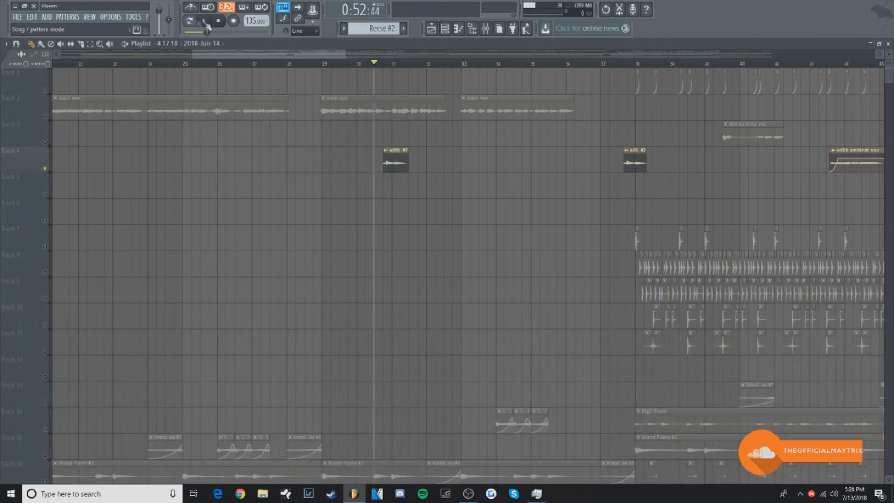
pyautogui.click(489, 35)
pyautogui.click(815, 358)
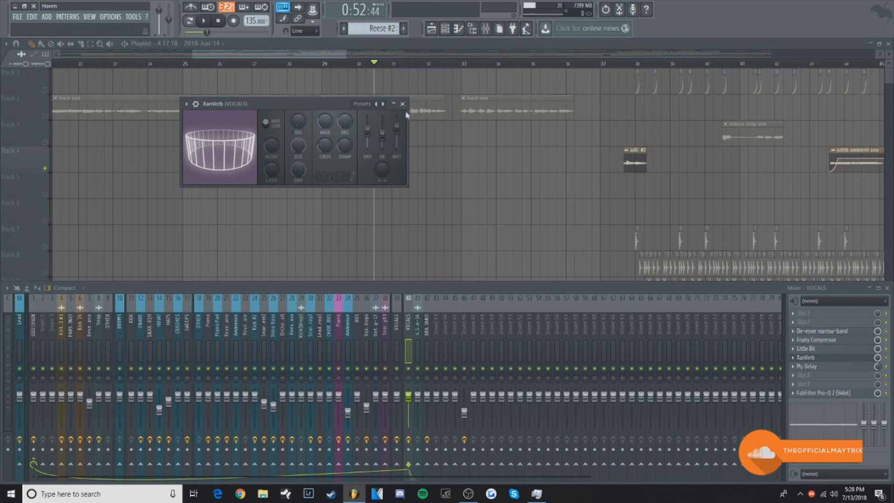
pyautogui.click(334, 80)
# - Play Track 4's ad-lib clip from bar 37 and its ambient ad-lib clip from bar 43
pyautogui.click(626, 64)
pyautogui.press('space')
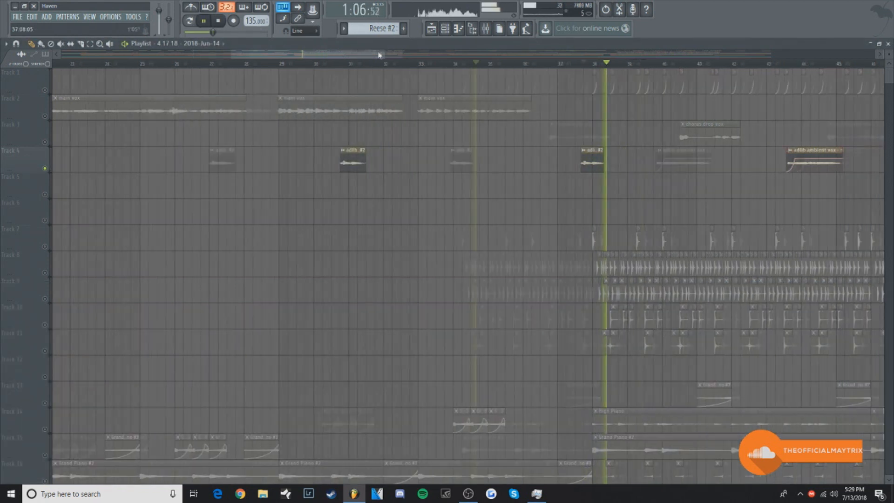
pyautogui.click(450, 65)
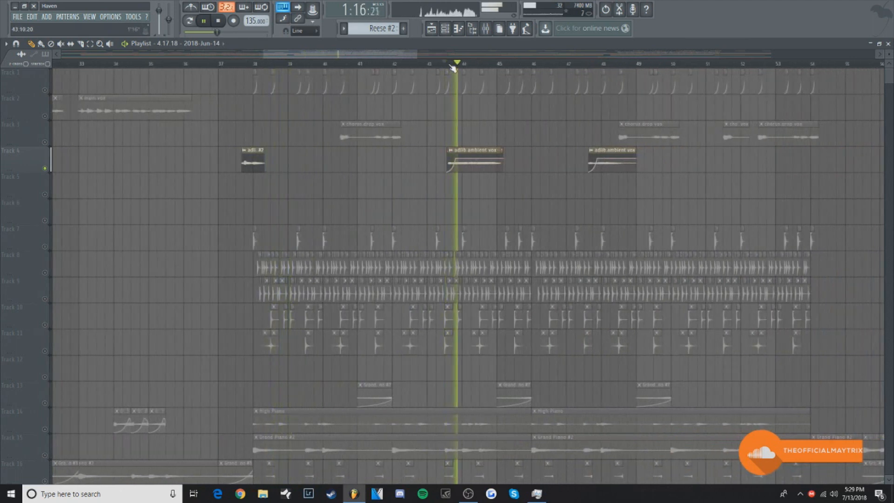
# - Stop playback and mute the ad-lib clips on Track 4
pyautogui.click(222, 24)
pyautogui.scroll(-6, 254, 63)
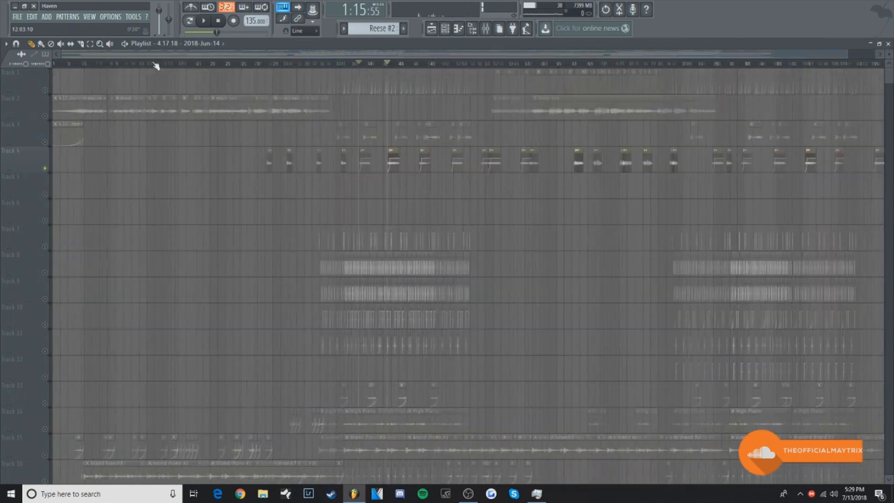
pyautogui.click(45, 169)
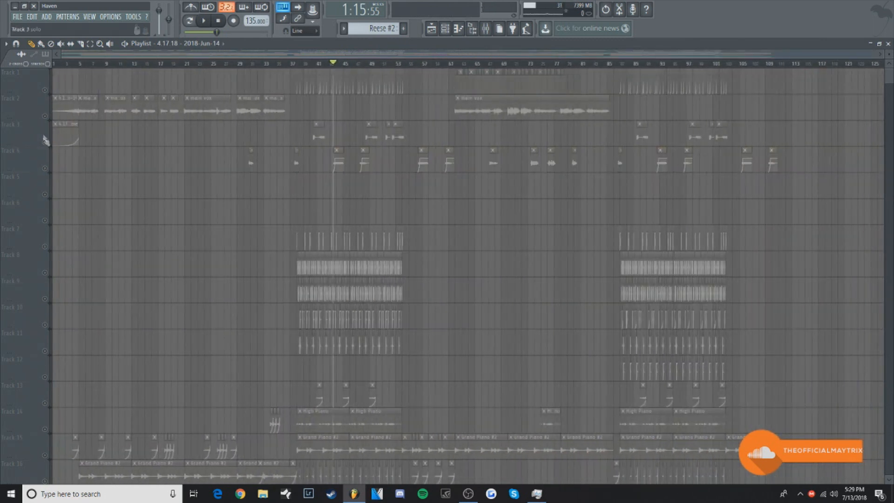
# - Unmute the piano clips on Tracks 16 and 15 and set the playback position to bar 4
pyautogui.scroll(-8, 88, 200)
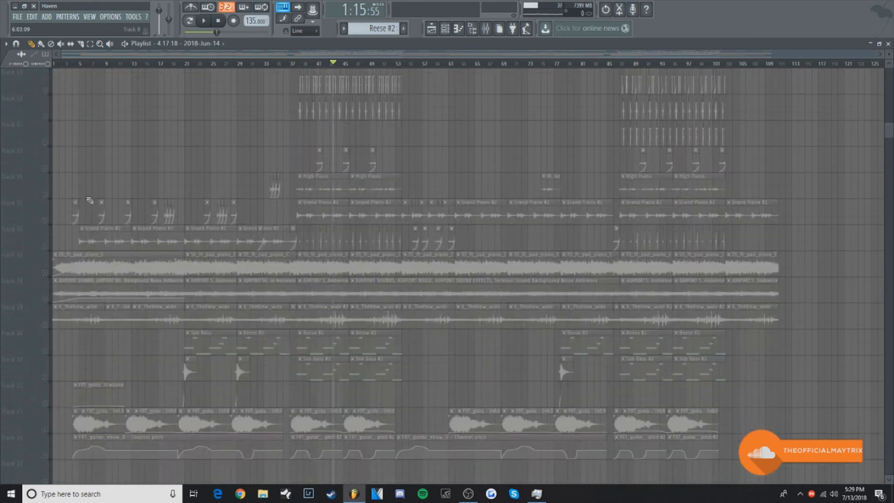
pyautogui.scroll(8, 88, 200)
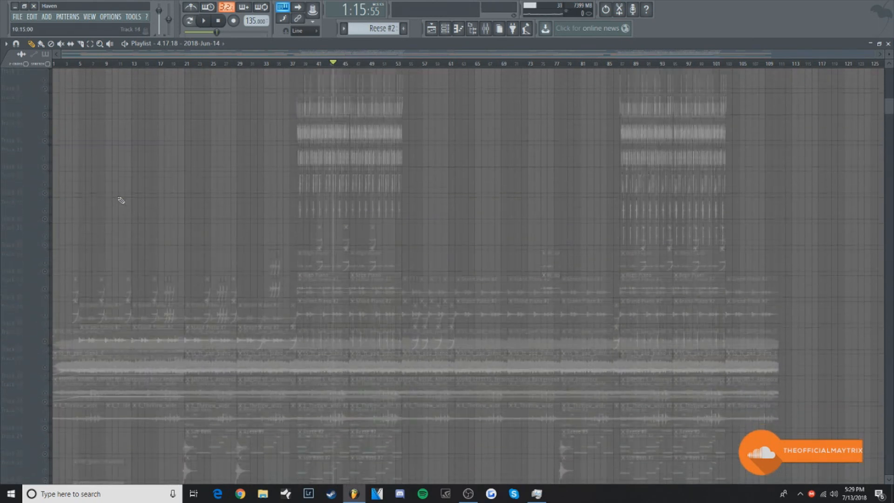
pyautogui.scroll(-6, 121, 200)
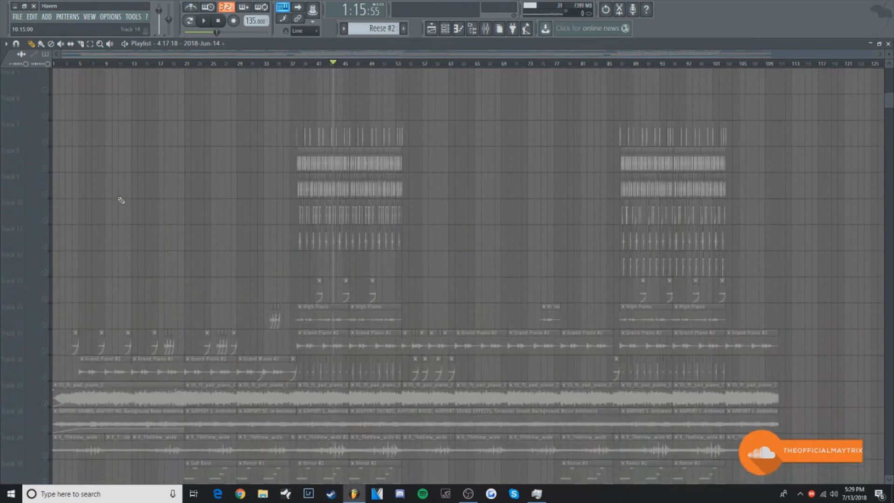
pyautogui.scroll(-3, 122, 200)
pyautogui.scroll(5, 99, 70)
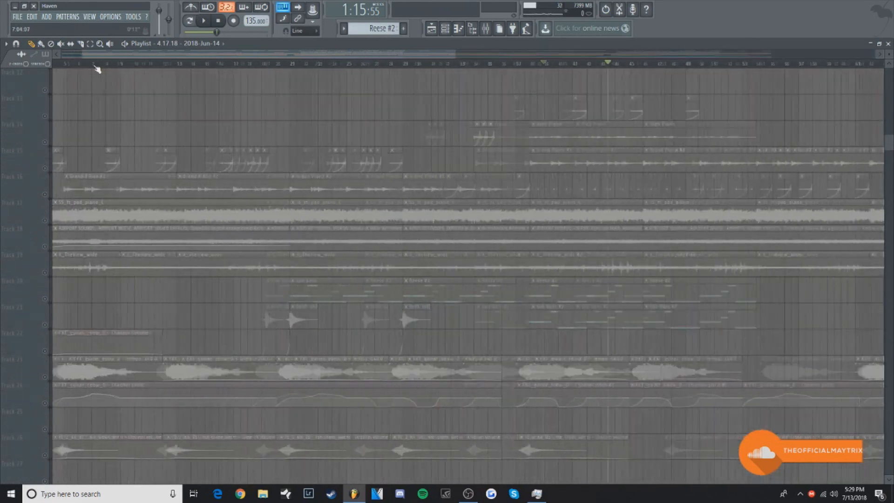
pyautogui.click(45, 194)
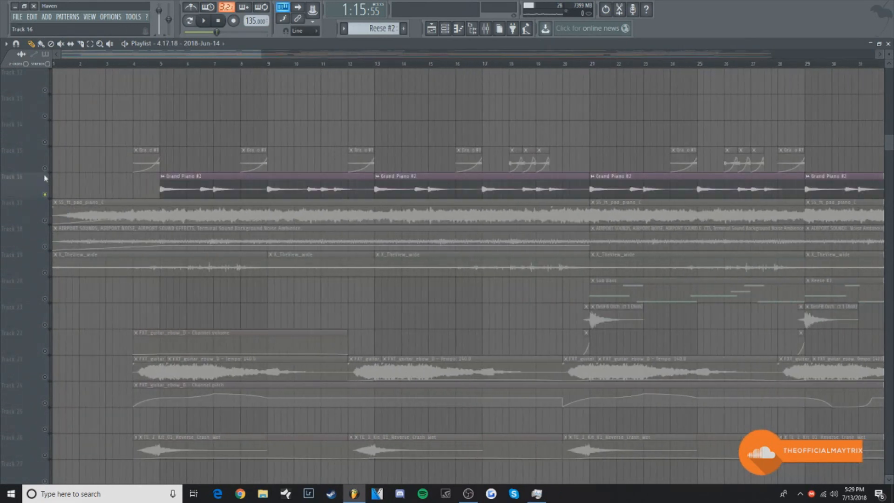
pyautogui.click(45, 168)
pyautogui.click(134, 64)
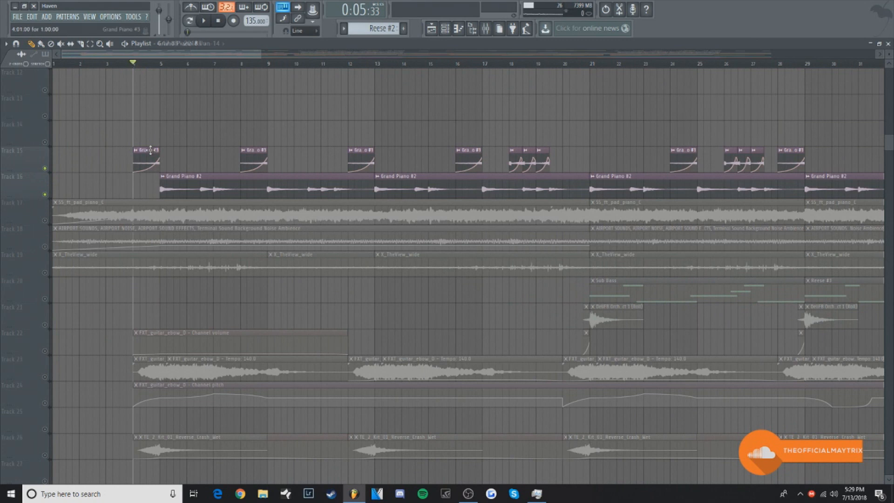
# - Examine the sampler settings of the reversed Grand Piano #3 clips on Track 15
pyautogui.doubleClick(260, 156)
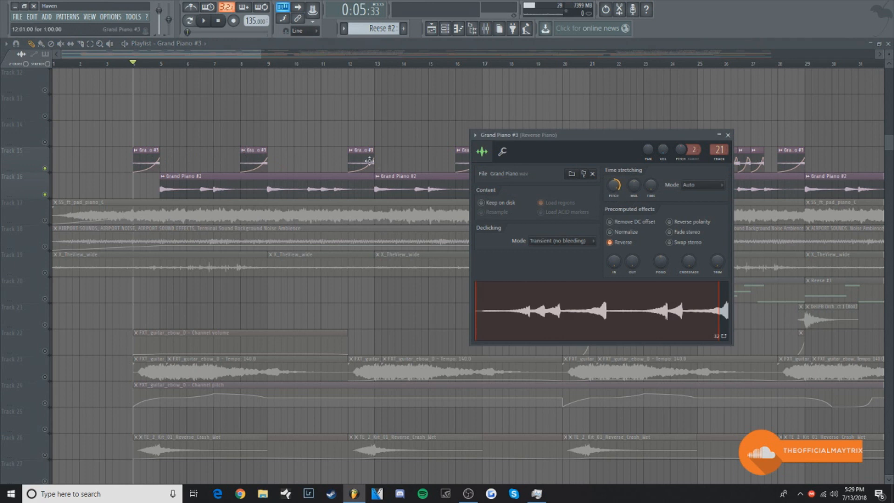
pyautogui.press('Escape')
pyautogui.doubleClick(516, 148)
pyautogui.press('Escape')
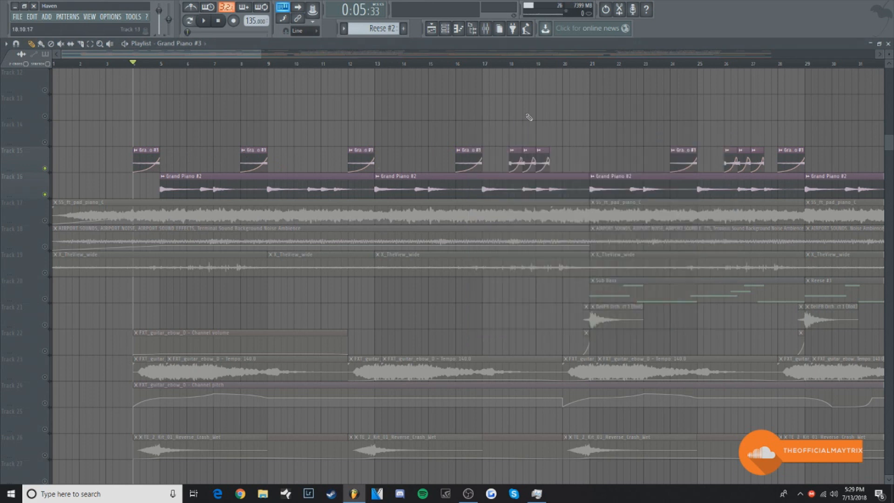
pyautogui.doubleClick(517, 150)
pyautogui.press('Escape')
# - Examine the Grand Piano #2 clip's channel settings on Track 16, leaving no stray clip in the playlist
pyautogui.scroll(-2, 229, 106)
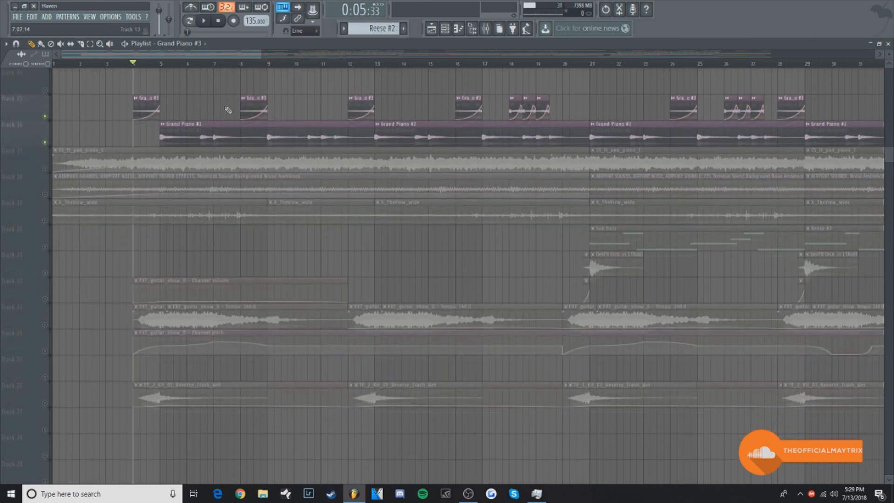
pyautogui.scroll(4, 228, 110)
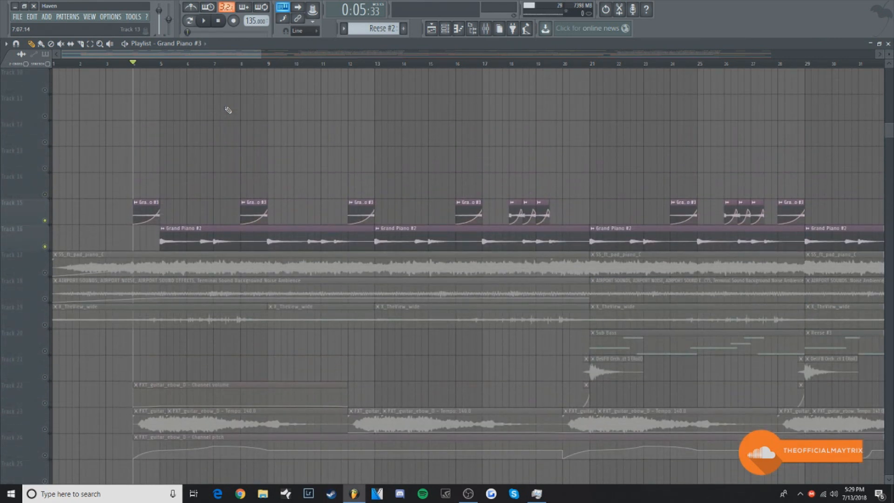
pyautogui.scroll(-5, 215, 116)
pyautogui.scroll(4, 179, 215)
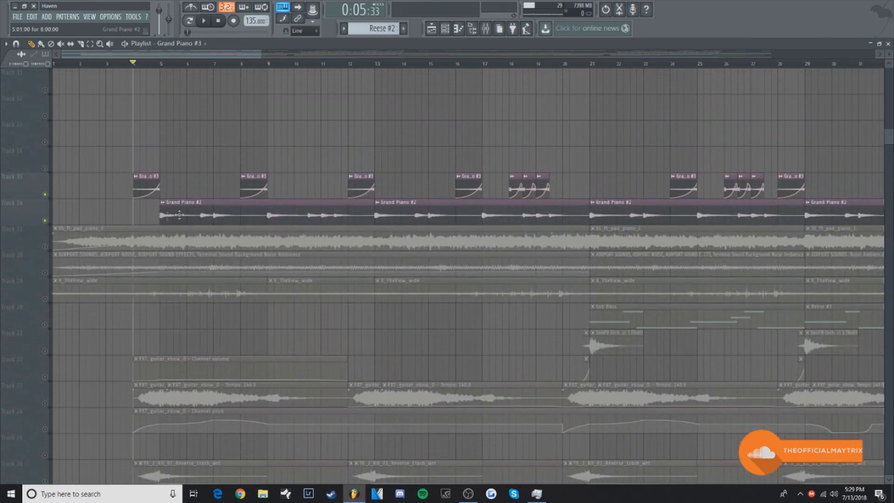
pyautogui.doubleClick(193, 206)
pyautogui.click(223, 142)
pyautogui.rightClick(234, 140)
# - Save the project, play the piano tracks from bar 4 and show the mixer
pyautogui.hotkey('ctrl', 's')
pyautogui.press('space')
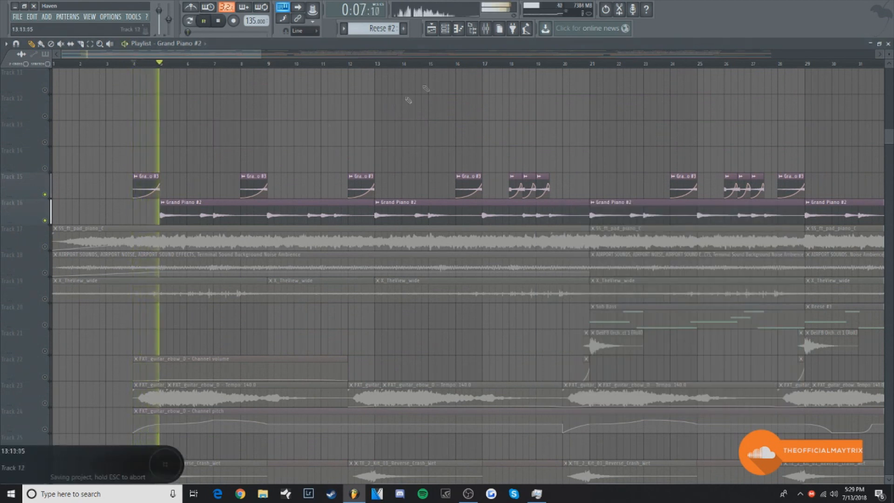
pyautogui.press('F9')
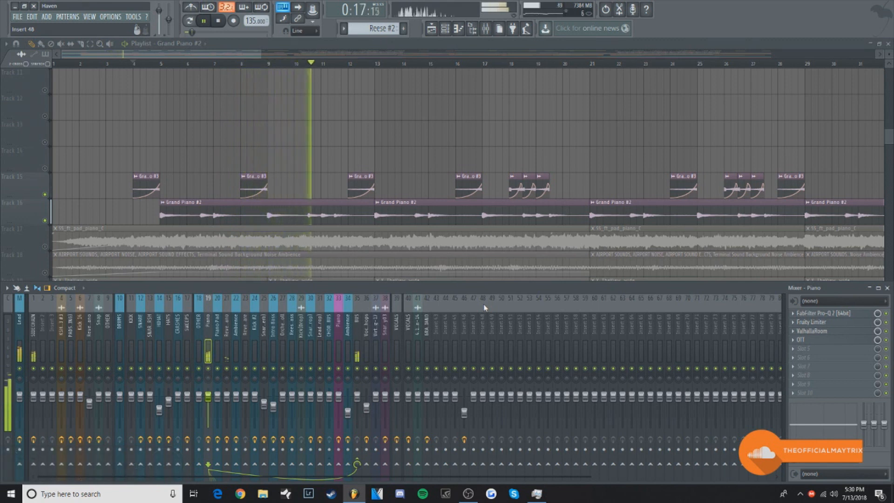
# - Hide the mixer and play the piano tracks from bar 17, then stop playback
pyautogui.press('space')
pyautogui.click(484, 64)
pyautogui.press('F9')
pyautogui.press('space')
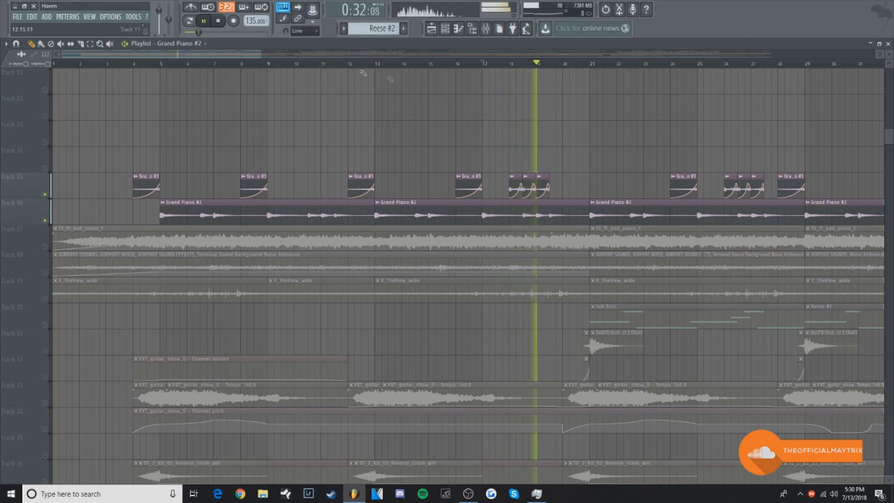
pyautogui.press('space')
# - Examine the Piano insert's FabFilter Pro-Q 2 curve in the mixer, including its low-cut and midrange bands
pyautogui.click(485, 29)
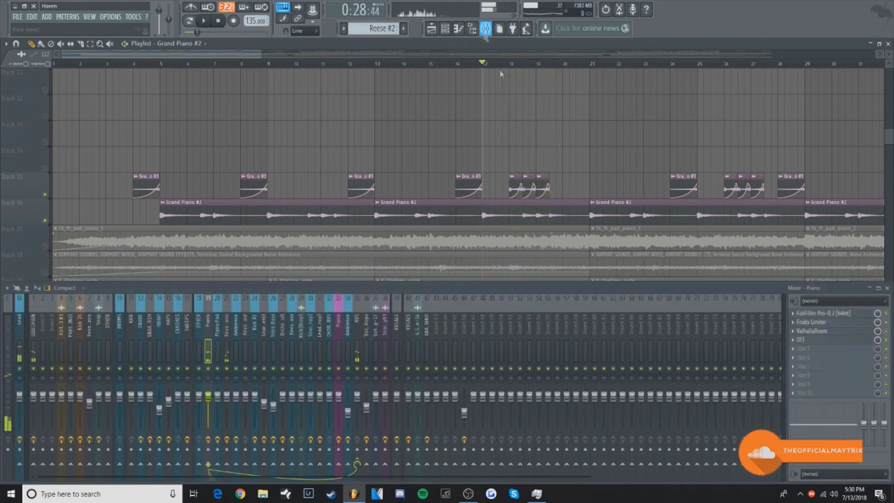
pyautogui.click(822, 313)
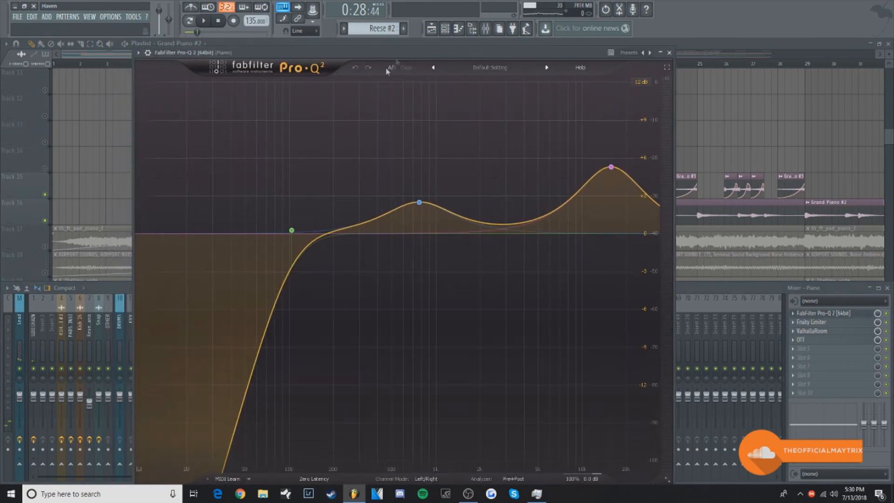
pyautogui.moveTo(292, 230)
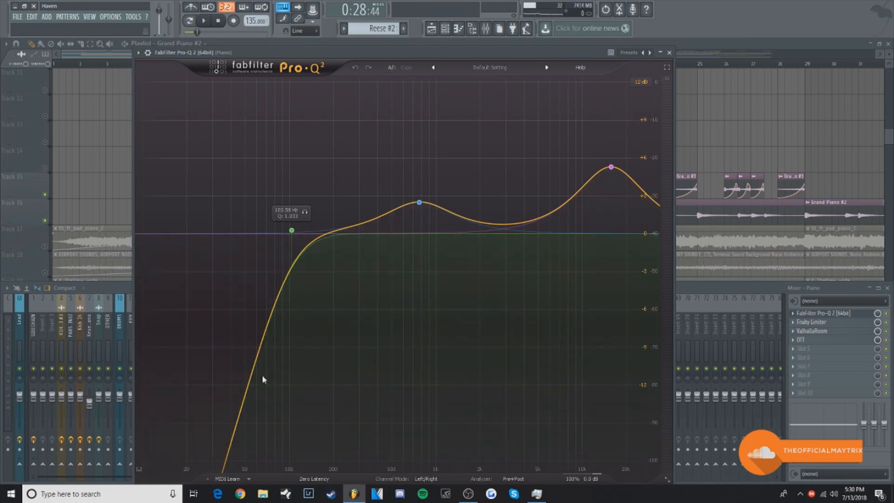
pyautogui.moveTo(419, 213)
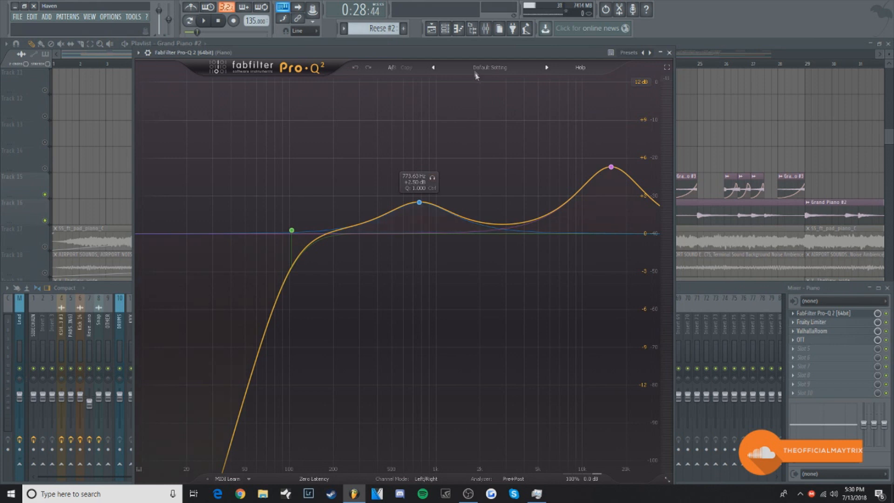
pyautogui.click(636, 69)
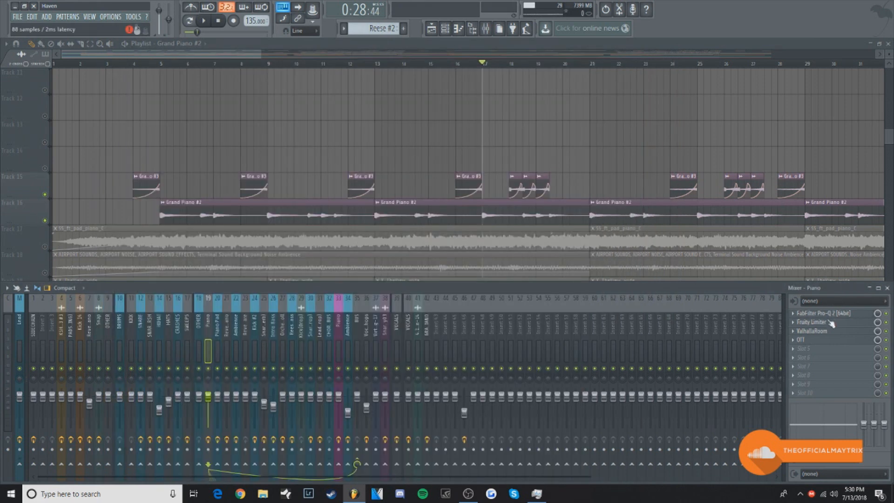
# - Examine the Fruity Limiter's compressor and envelope settings on the Piano insert, then close it
pyautogui.click(812, 322)
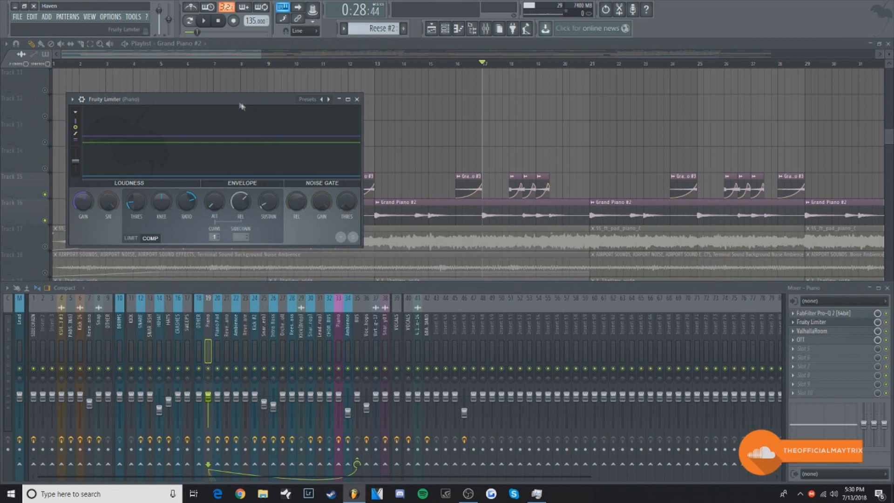
pyautogui.moveTo(237, 102); pyautogui.dragTo(301, 113)
pyautogui.moveTo(224, 205); pyautogui.dragTo(224, 202)
pyautogui.click(422, 111)
# - Examine the ValhallaRoom reverb settings on the Piano insert, then close the plugin
pyautogui.click(820, 331)
pyautogui.moveTo(565, 220); pyautogui.dragTo(436, 179)
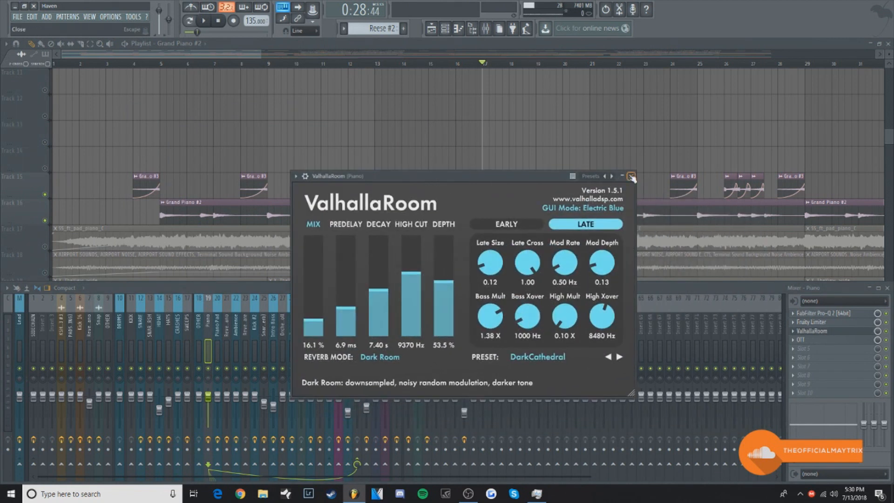
pyautogui.click(632, 178)
# - Examine the Piano insert's OTT settings, then hide the mixer and check the Grand Piano #2 clip's channel settings
pyautogui.click(801, 340)
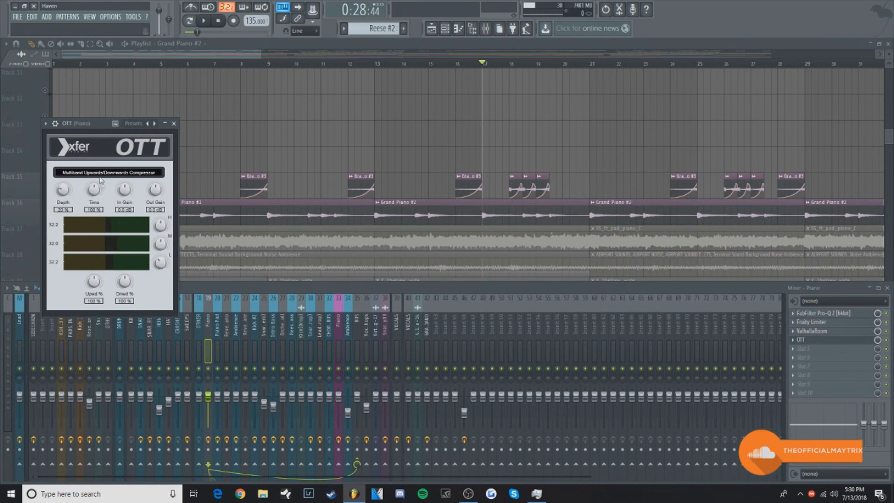
pyautogui.click(174, 123)
pyautogui.press('F9')
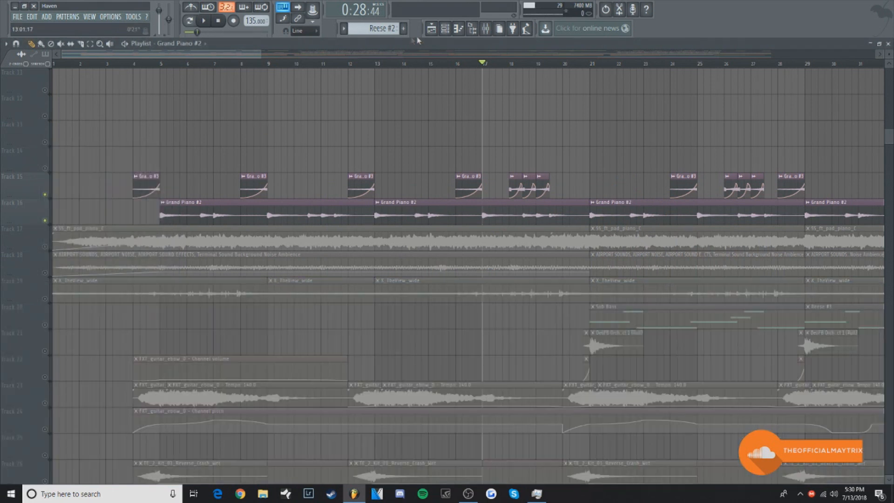
pyautogui.doubleClick(271, 206)
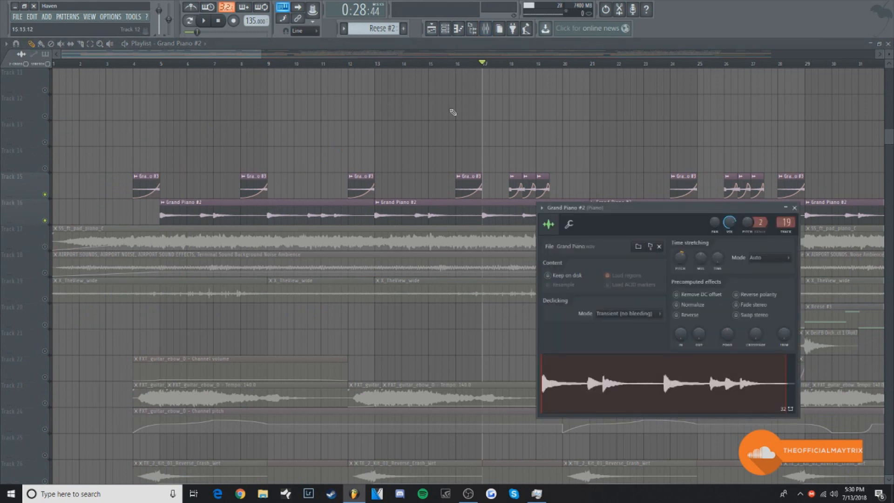
pyautogui.press('Escape')
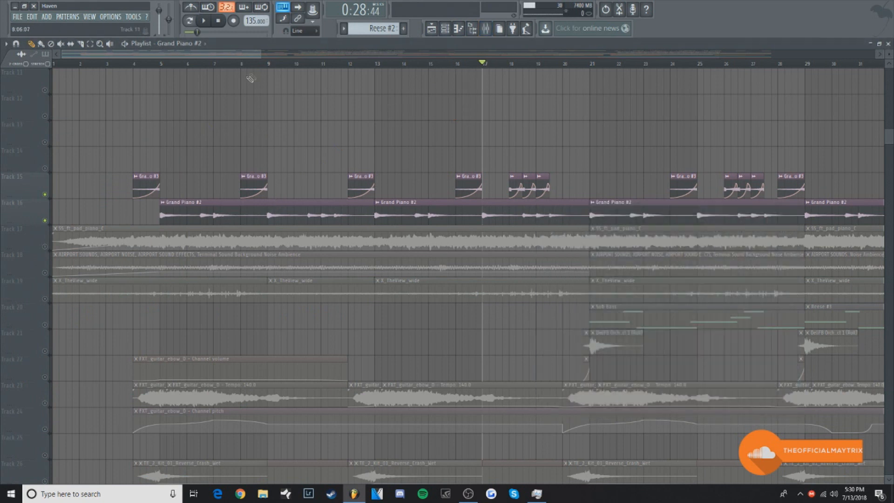
# - Play Track 14's High Piano clip from bar 38 with the other tracks muted, then stop playback
pyautogui.scroll(-6, 223, 69)
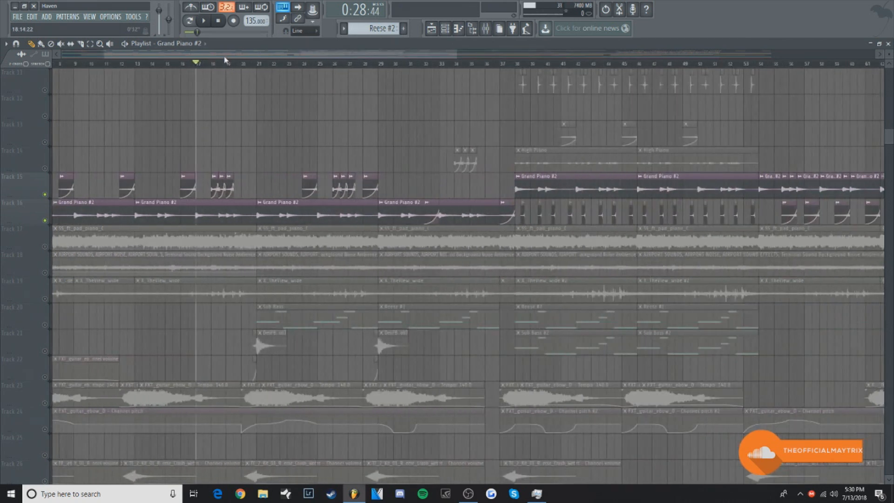
pyautogui.scroll(-3, 150, 57)
pyautogui.scroll(-3, 157, 64)
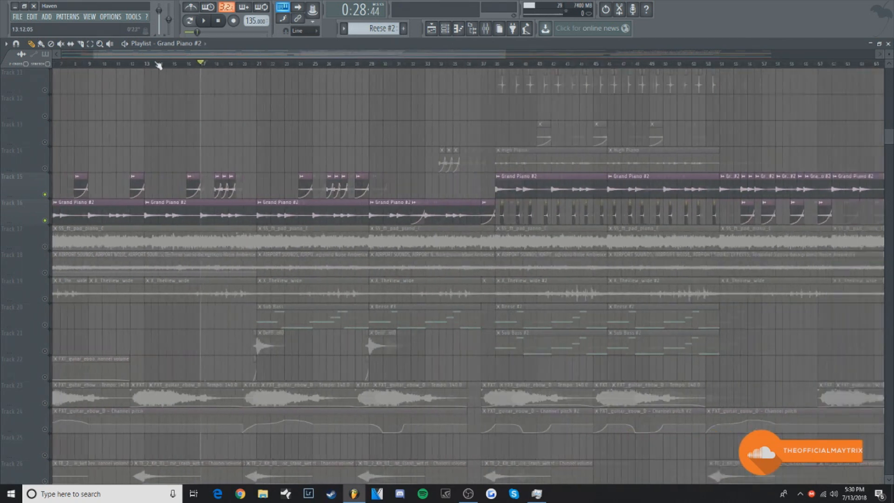
pyautogui.scroll(2, 185, 121)
pyautogui.hscroll(-2, 198, 56)
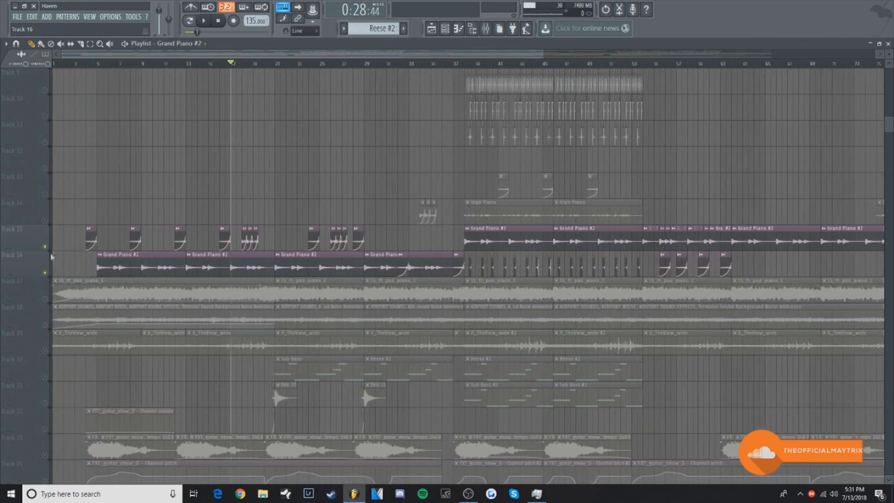
pyautogui.click(466, 64)
pyautogui.scroll(3, 466, 64)
pyautogui.press('space')
pyautogui.scroll(5, 433, 79)
pyautogui.moveTo(375, 54); pyautogui.dragTo(420, 54)
pyautogui.scroll(-3, 438, 152)
pyautogui.press('space')
# - Open the High Piano clip's channel settings and show its Piano insert in the mixer
pyautogui.doubleClick(376, 286)
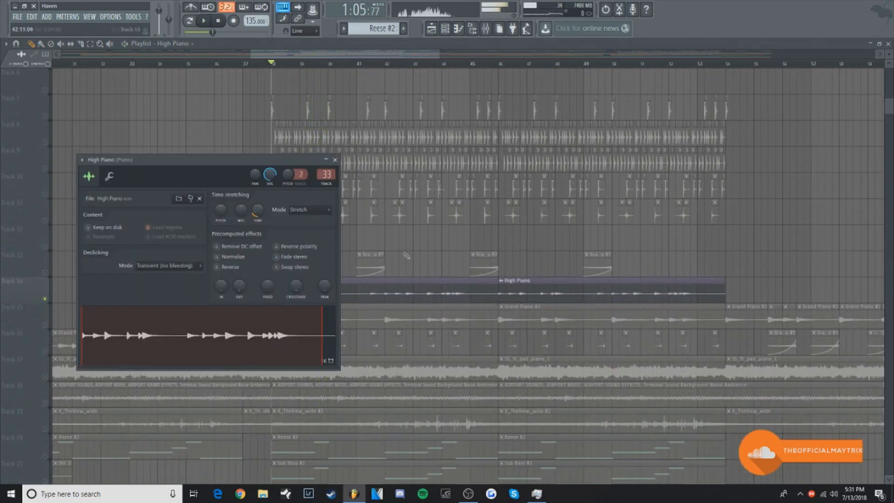
pyautogui.click(475, 29)
pyautogui.click(476, 30)
pyautogui.click(485, 29)
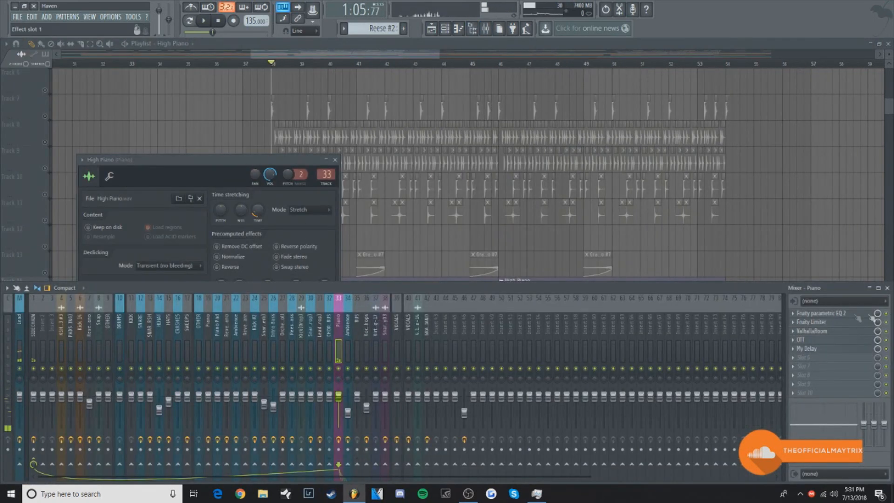
# - Examine the Fruity parametric EQ 2 curve on the High Piano's insert, including the high-shelf band
pyautogui.click(841, 313)
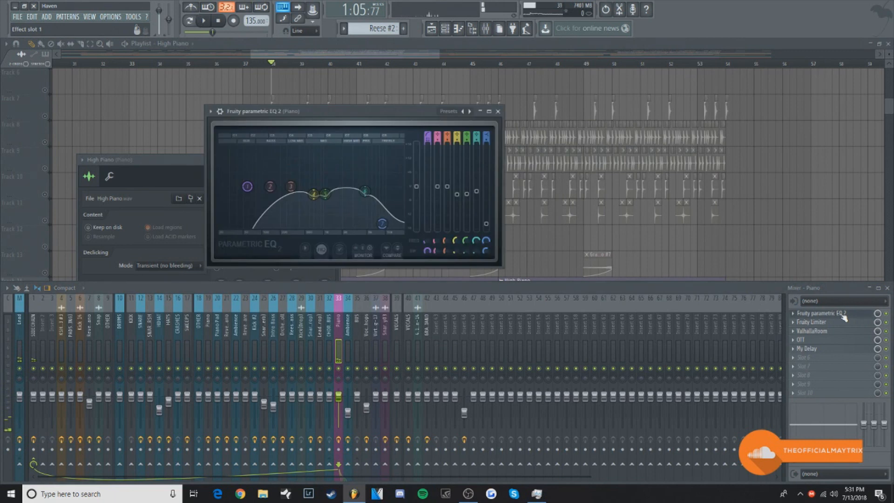
pyautogui.moveTo(319, 113); pyautogui.dragTo(334, 109)
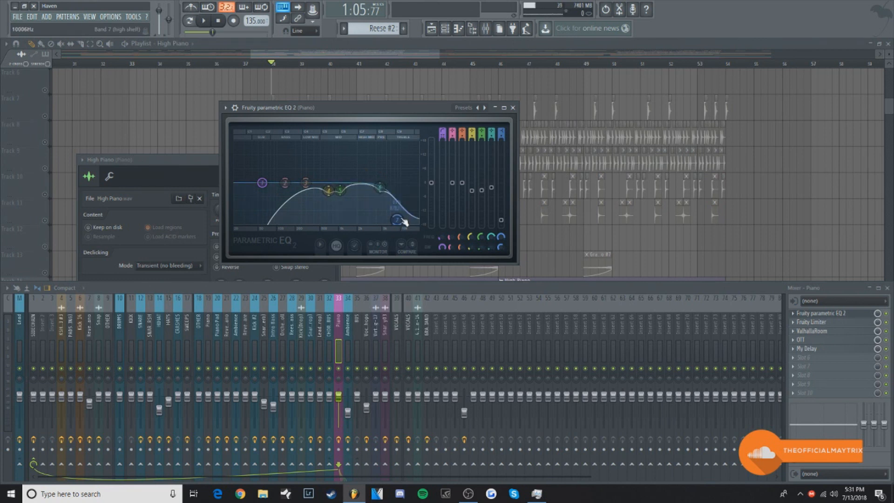
pyautogui.moveTo(426, 108); pyautogui.dragTo(571, 129)
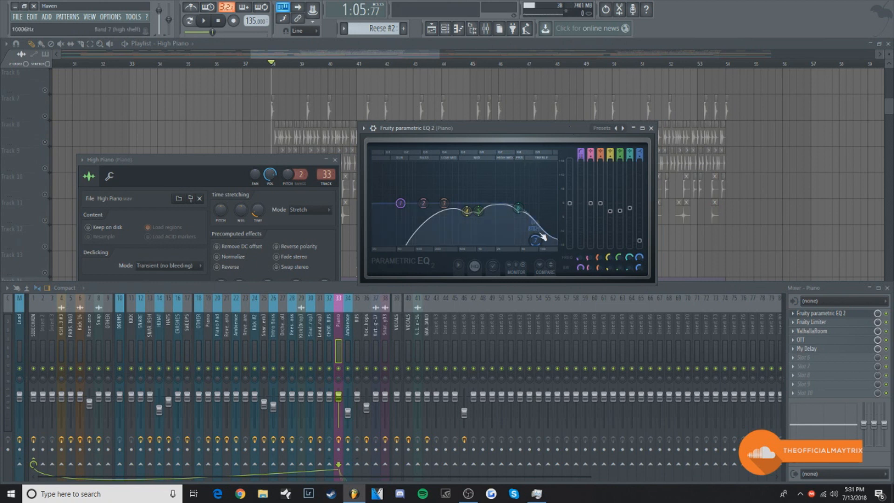
# - Close the parametric EQ and examine the Fruity Limiter and ValhallaRoom settings on the Piano insert
pyautogui.click(651, 128)
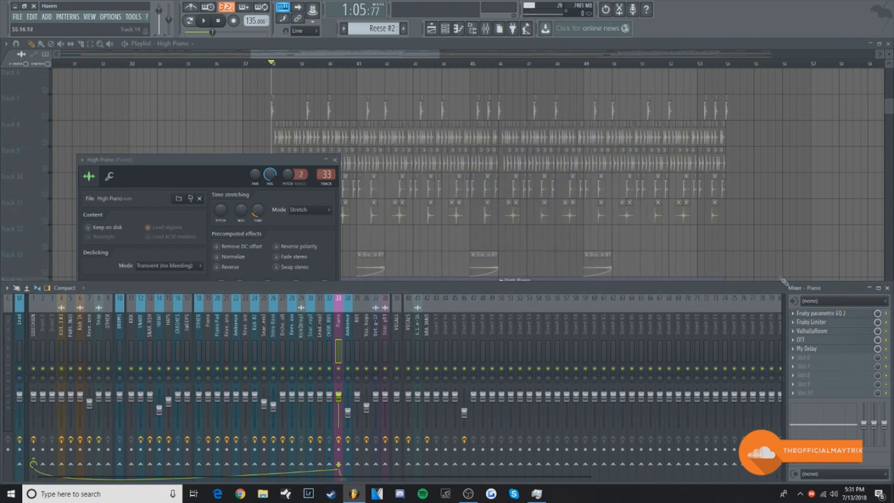
pyautogui.click(827, 323)
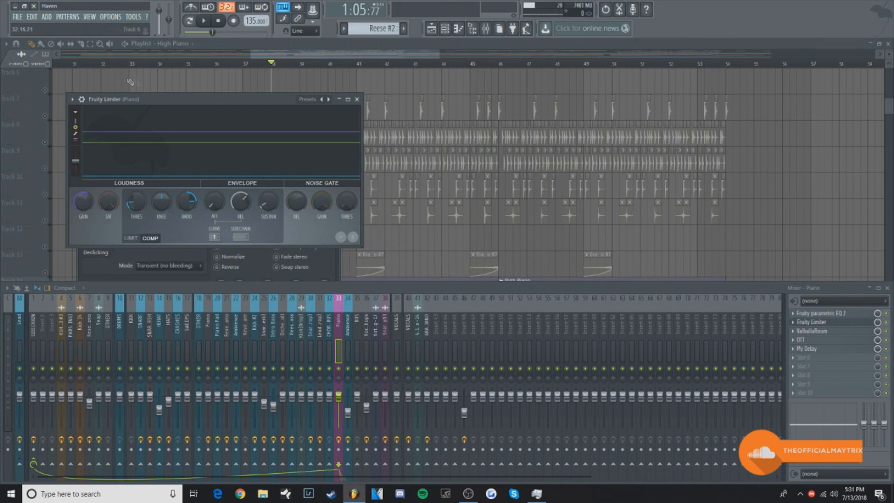
pyautogui.moveTo(212, 141); pyautogui.dragTo(296, 148)
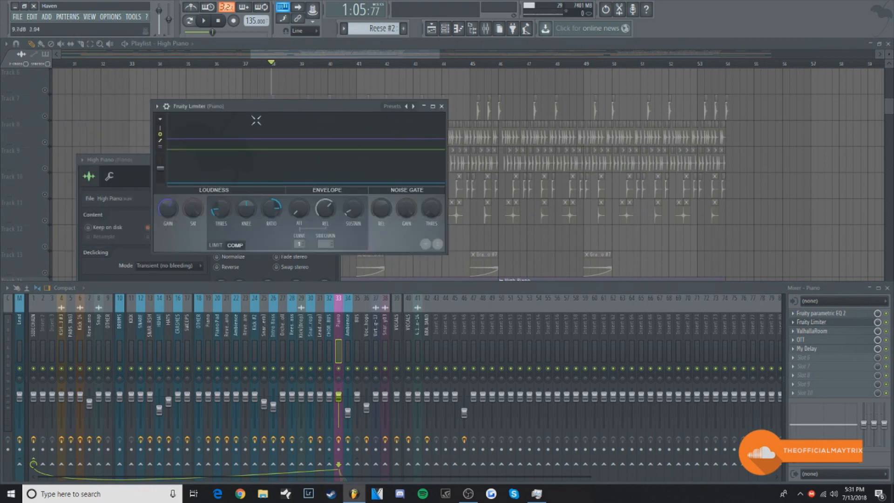
pyautogui.click(442, 107)
pyautogui.click(829, 332)
pyautogui.click(832, 332)
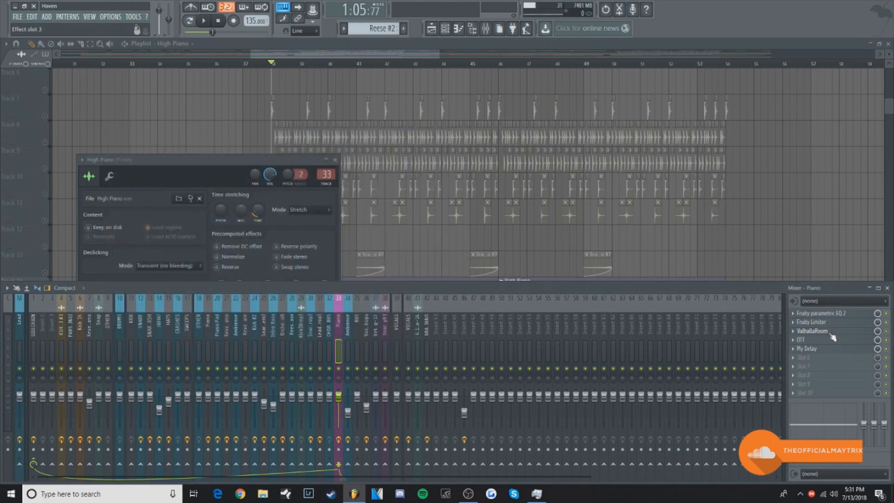
# - Examine the OTT and My Delay settings on the Piano insert
pyautogui.click(805, 339)
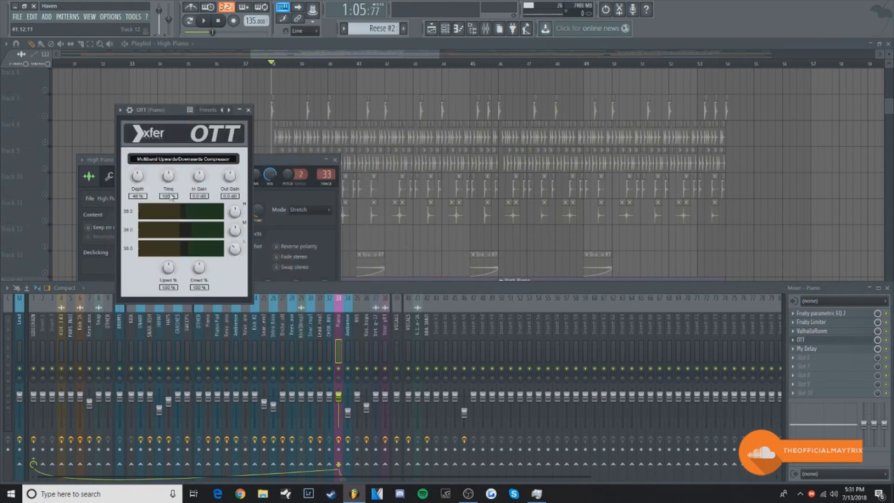
pyautogui.click(248, 109)
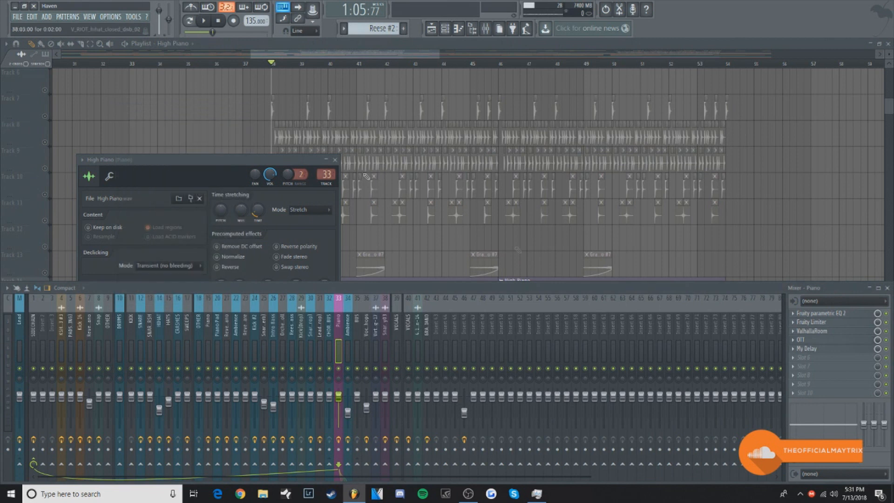
pyautogui.click(816, 349)
pyautogui.click(817, 350)
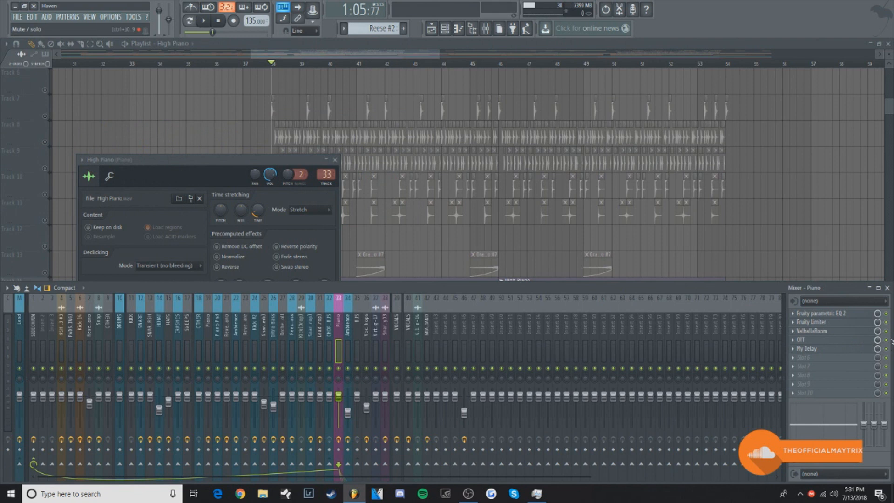
# - Play the High Piano clip from bar 38, stop playback, then close its channel settings and hide the mixer
pyautogui.press('space')
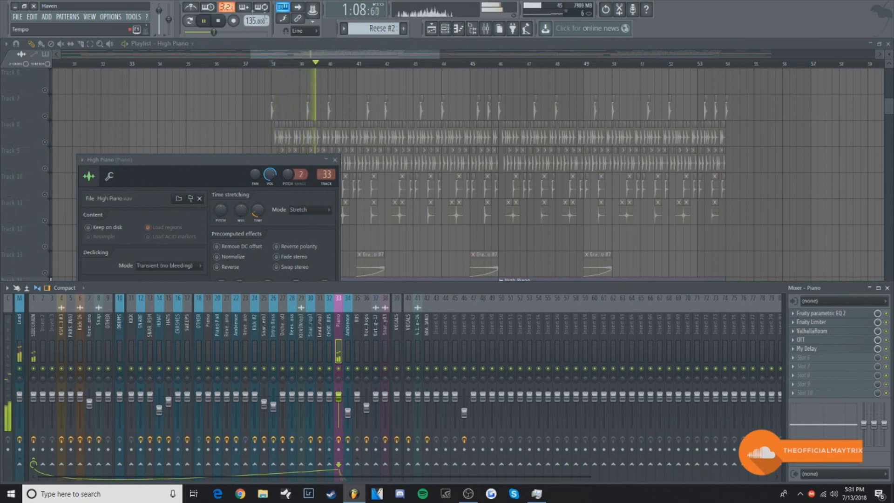
pyautogui.click(219, 21)
pyautogui.click(335, 160)
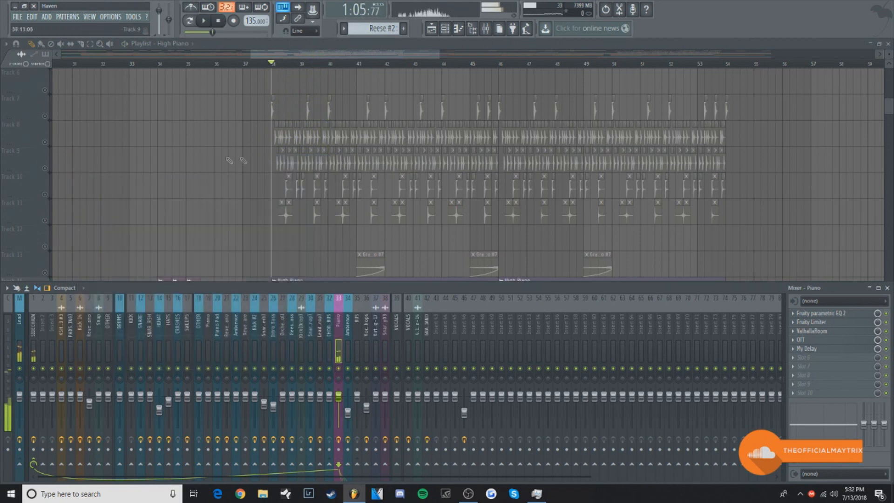
pyautogui.press('F9')
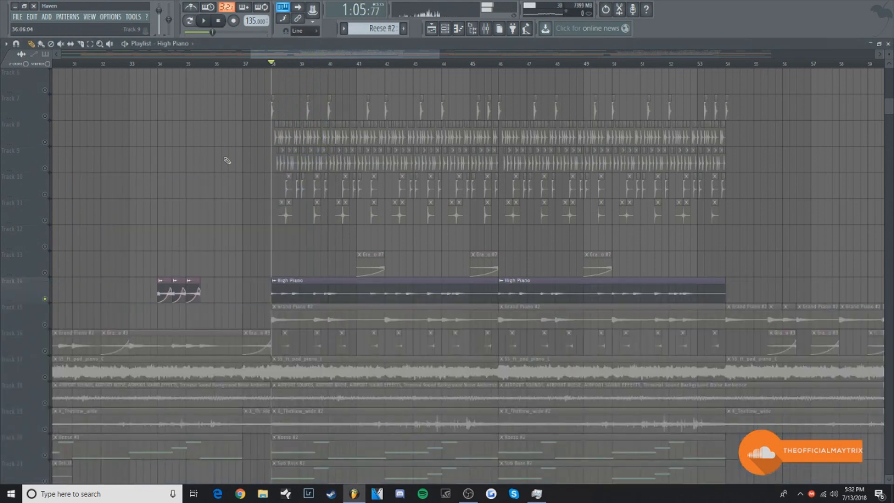
# - Survey where the High Piano clips sit across the arrangement and look over the tracks above and below them
pyautogui.scroll(-3, 234, 167)
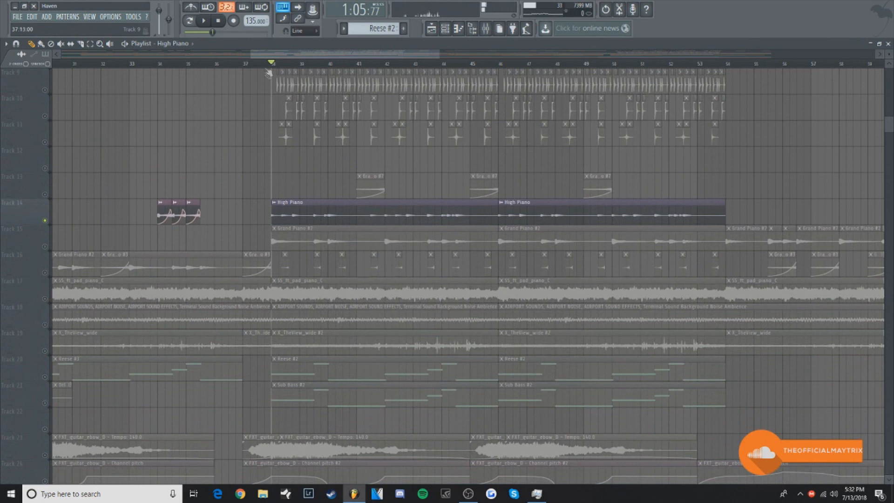
pyautogui.scroll(-3, 280, 64)
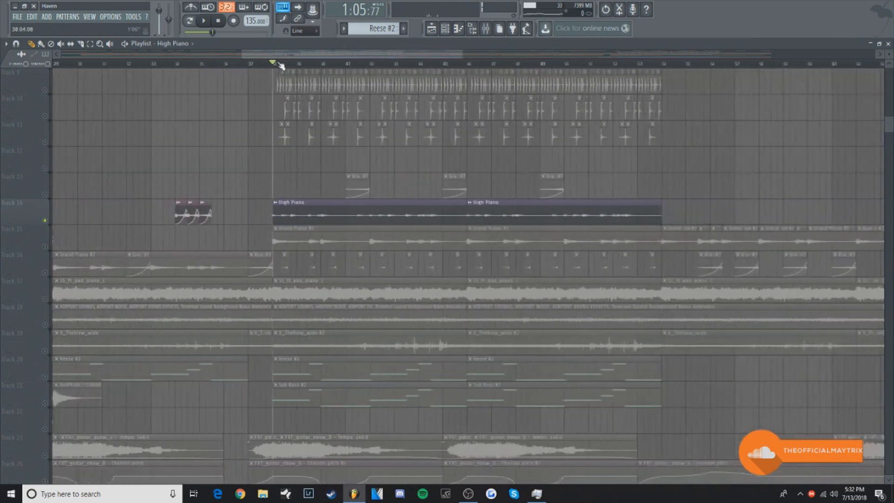
pyautogui.scroll(-4, 280, 64)
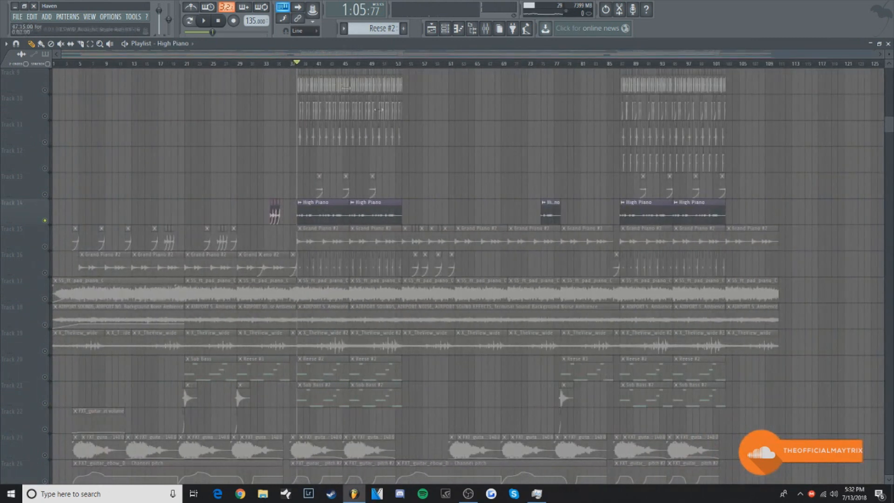
pyautogui.scroll(7, 322, 71)
pyautogui.scroll(1, 317, 65)
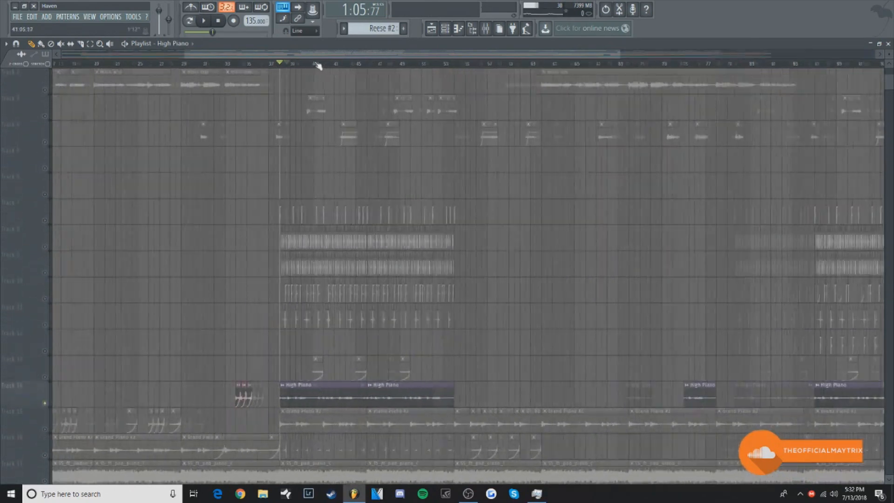
pyautogui.scroll(4, 318, 65)
pyautogui.scroll(-4, 291, 122)
pyautogui.scroll(-4, 230, 72)
pyautogui.scroll(-2, 230, 67)
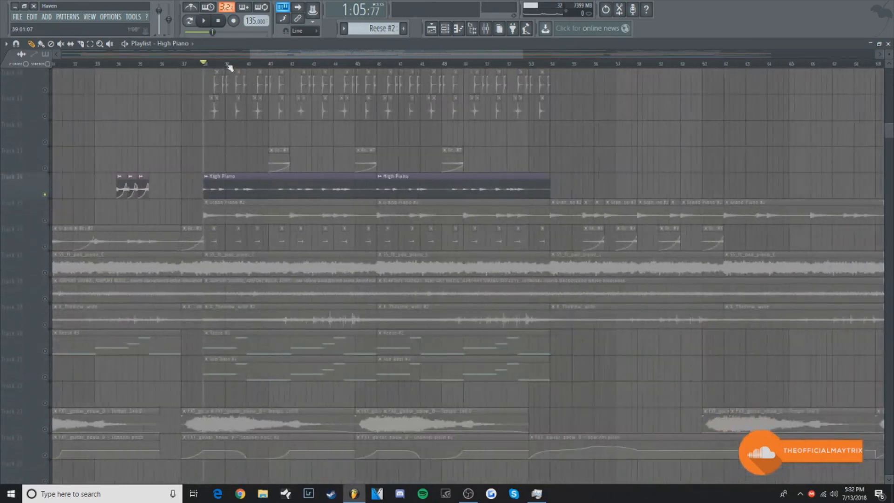
pyautogui.scroll(-2, 230, 68)
pyautogui.scroll(7, 194, 168)
pyautogui.scroll(-9, 200, 163)
# - Solo Track 17 with the SS_ft_pad_piano_C clips and save the project
pyautogui.moveTo(223, 55); pyautogui.dragTo(109, 56)
pyautogui.click(45, 247)
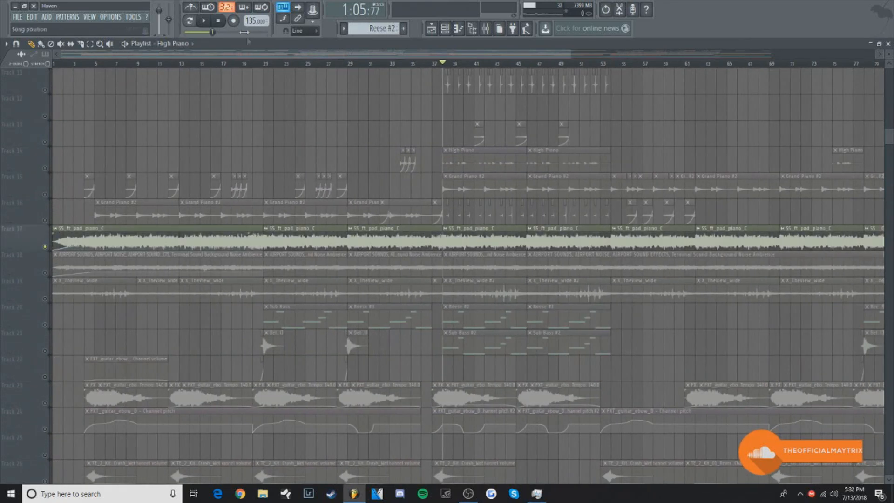
pyautogui.click(17, 16)
pyautogui.click(73, 57)
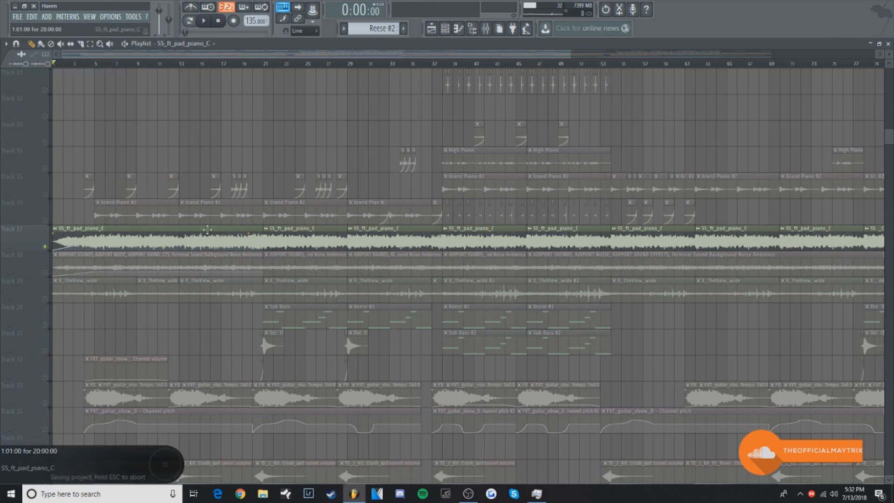
# - Open the SS_ft_pad_piano_C clip's channel settings and look through the sample folders in the browser
pyautogui.doubleClick(207, 229)
pyautogui.moveTo(360, 253); pyautogui.dragTo(333, 188)
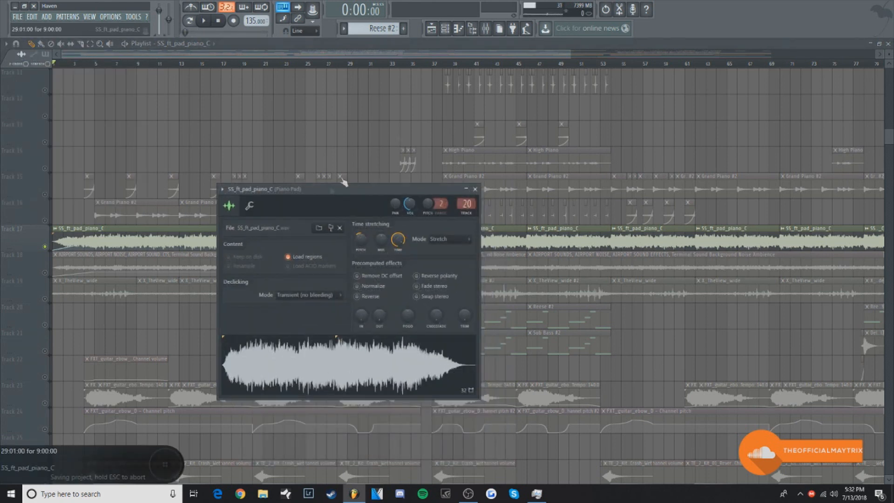
pyautogui.click(473, 29)
pyautogui.scroll(5, 66, 291)
pyautogui.click(61, 280)
pyautogui.scroll(5, 61, 281)
pyautogui.click(54, 254)
pyautogui.scroll(-3, 55, 258)
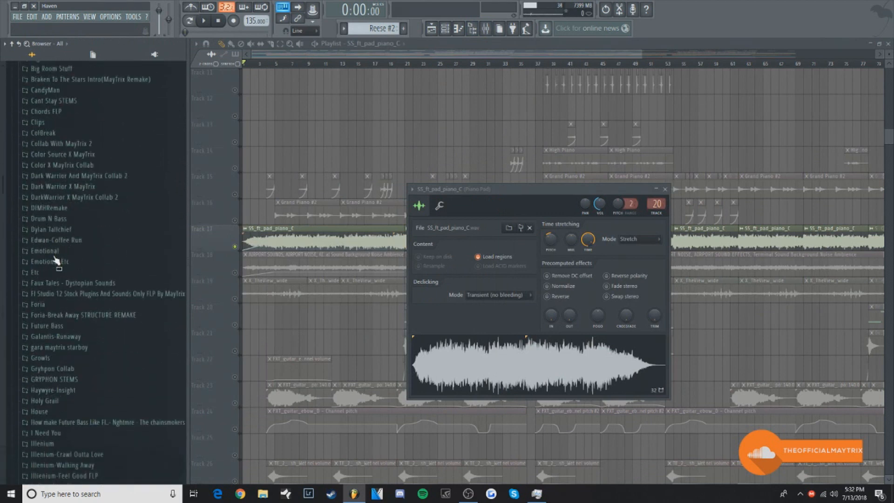
pyautogui.scroll(-3, 55, 260)
# - Preview the SS_ft_pad_piano_C sample from the FXT_pad folder of Faux Tales - Dystopian Sounds, then stop playback
pyautogui.click(63, 224)
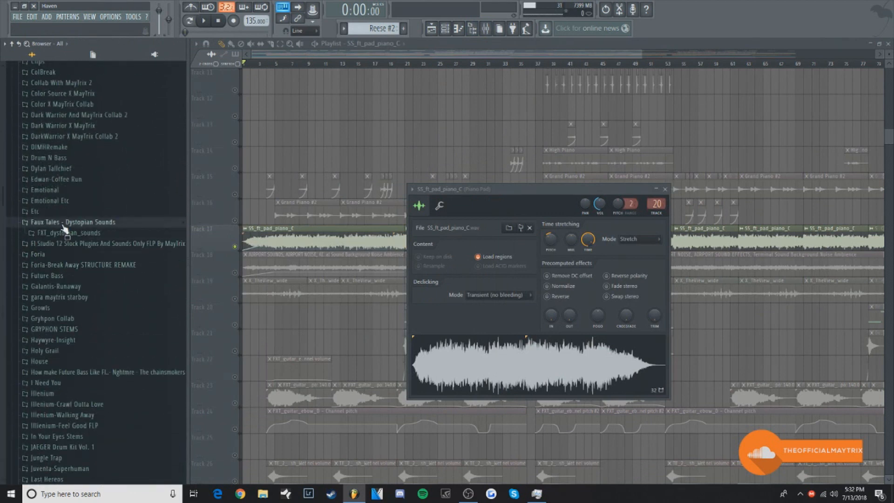
pyautogui.click(74, 232)
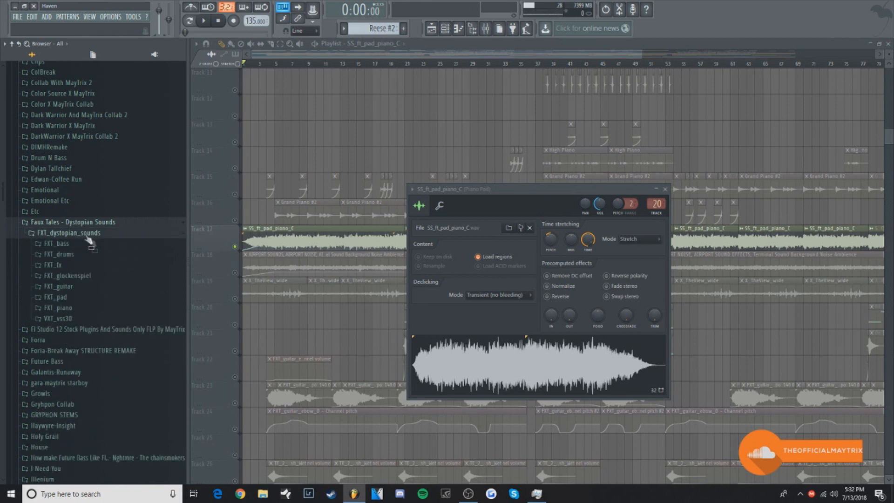
pyautogui.click(87, 298)
pyautogui.click(86, 308)
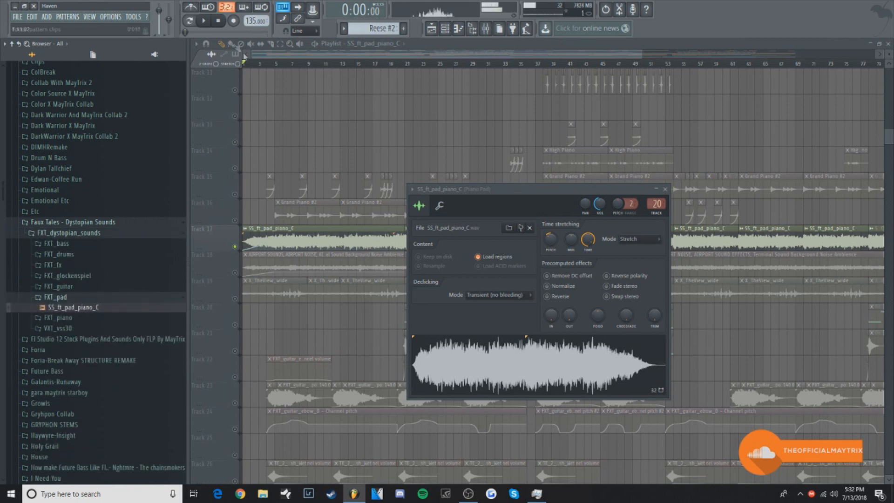
pyautogui.click(219, 21)
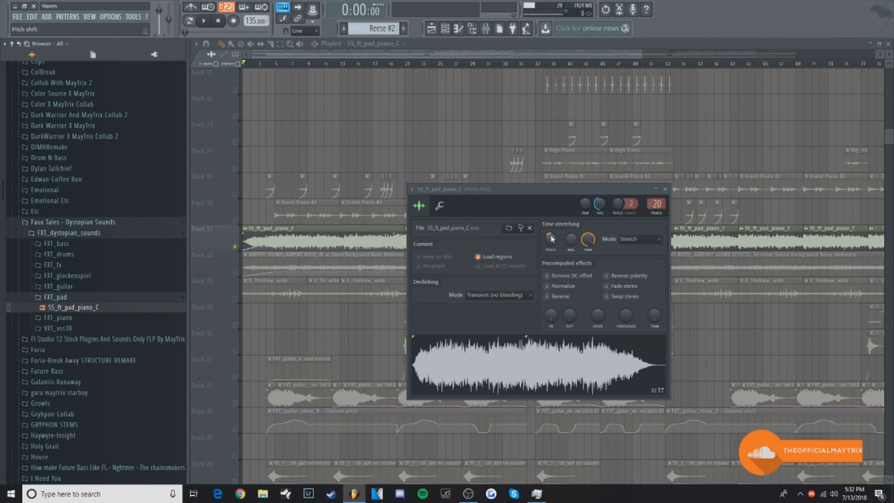
# - Check the pad sample's time-stretching pitch and time settings, then hide the browser
pyautogui.moveTo(551, 239); pyautogui.dragTo(551, 251)
pyautogui.moveTo(512, 188); pyautogui.dragTo(446, 173)
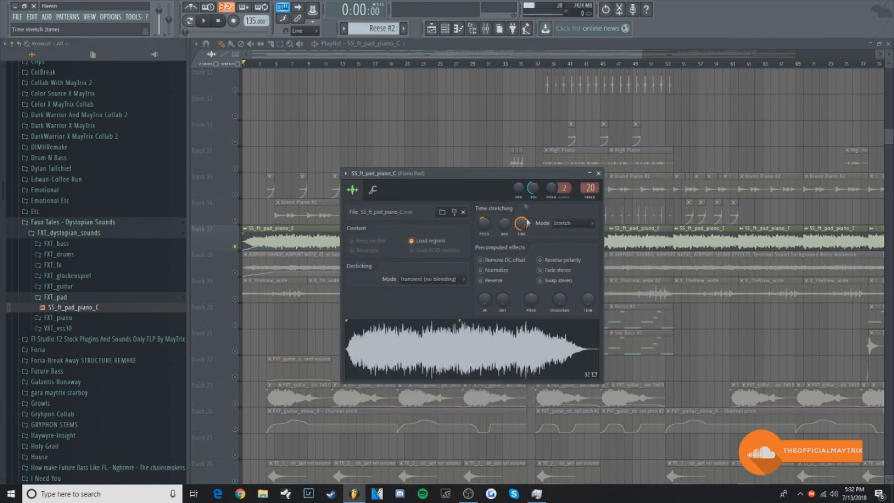
pyautogui.click(473, 30)
# - Play the soloed SS_ft_pad_piano_C clip from the start of the song, then stop playback
pyautogui.click(204, 21)
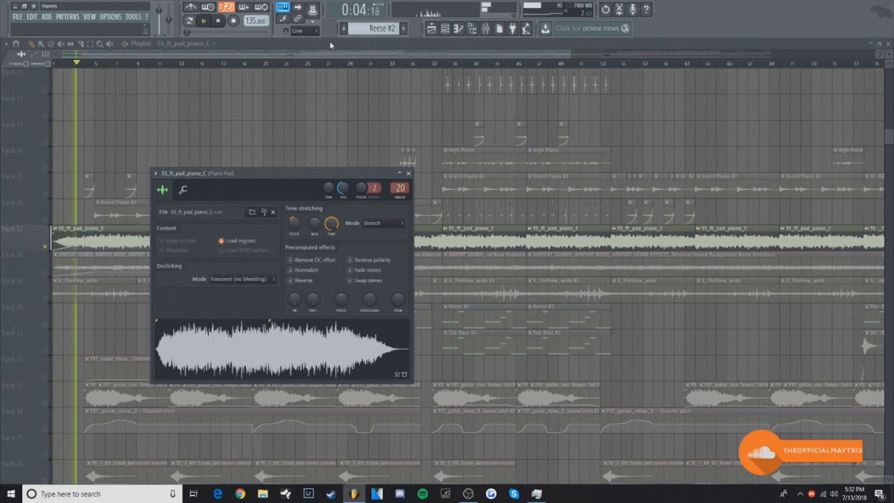
pyautogui.moveTo(289, 173); pyautogui.dragTo(363, 142)
pyautogui.press('space')
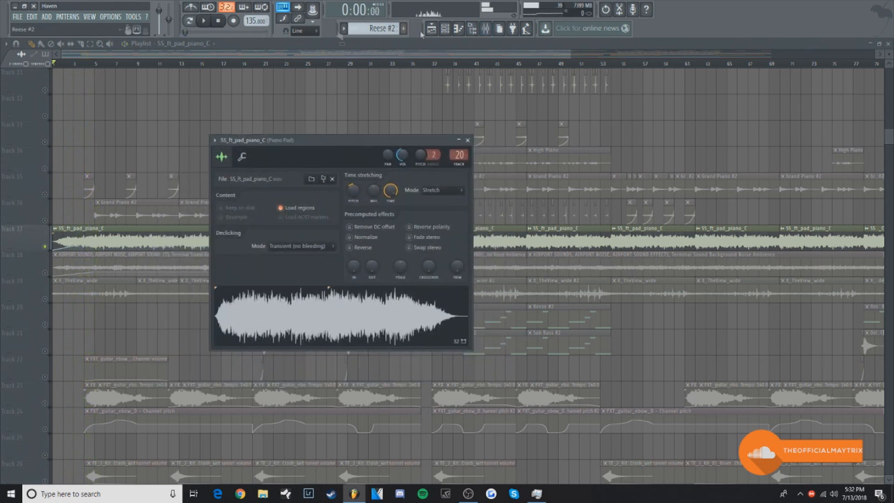
# - Show the Piano Pad insert in the mixer and examine its FabFilter Pro-Q 2 curve, including the high-frequency band
pyautogui.click(486, 29)
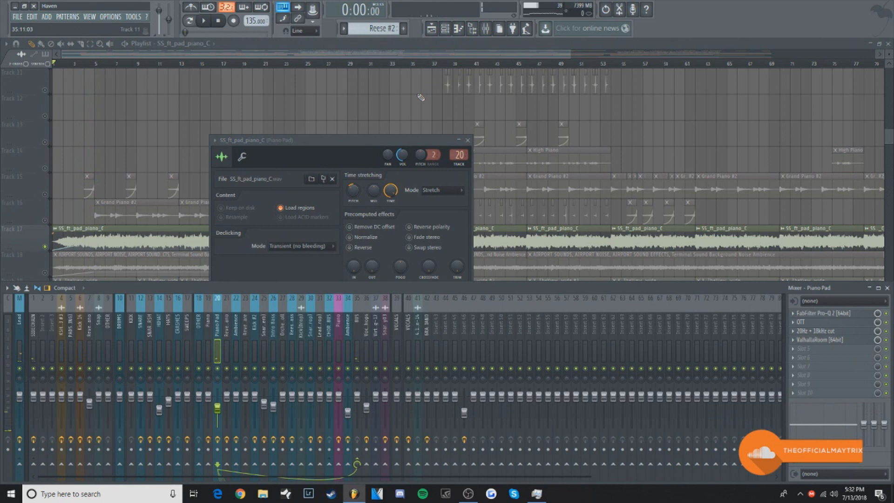
pyautogui.click(815, 313)
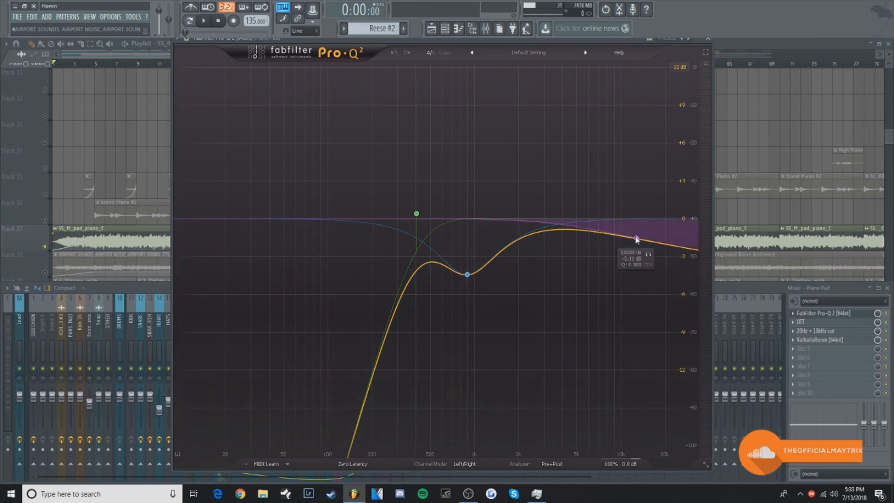
pyautogui.click(708, 38)
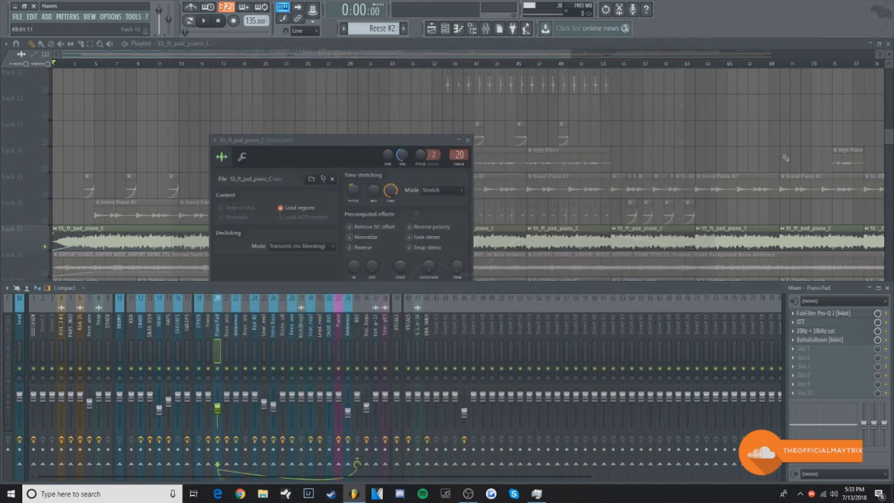
# - Examine the Piano Pad insert's OTT settings and its 20Hz + 18kHz cut EQ curve
pyautogui.click(833, 322)
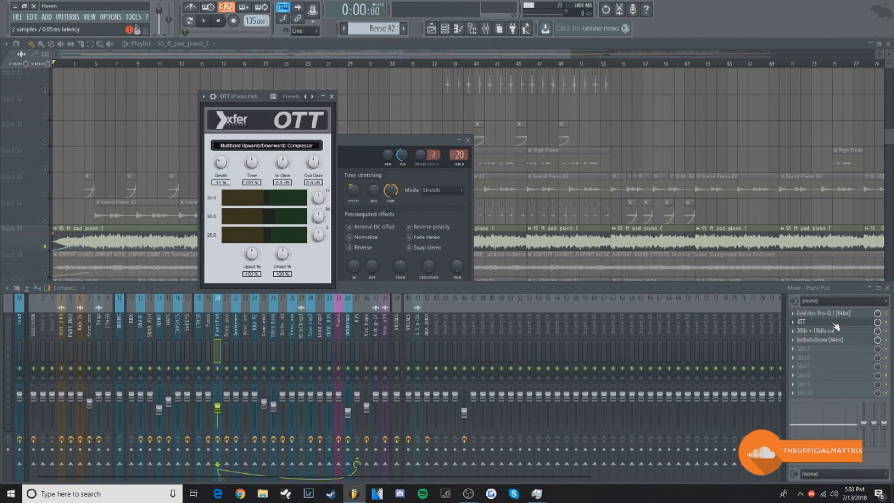
pyautogui.click(835, 323)
pyautogui.click(837, 331)
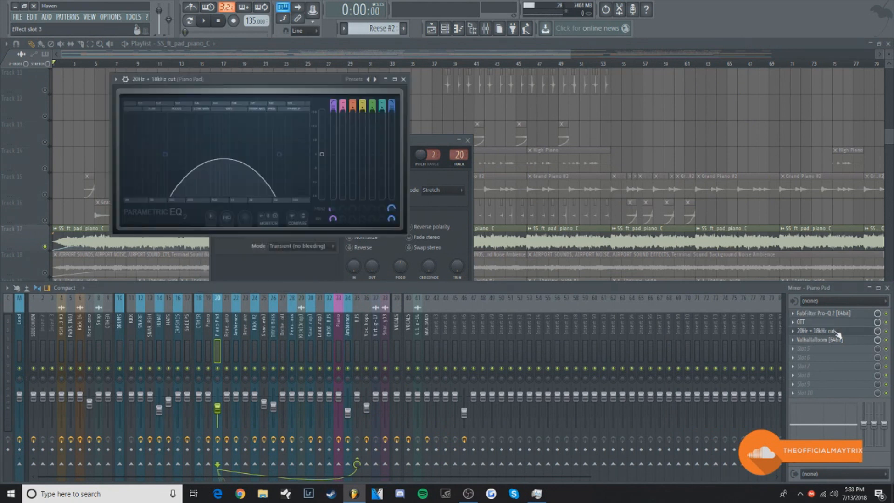
pyautogui.moveTo(274, 80); pyautogui.dragTo(371, 127)
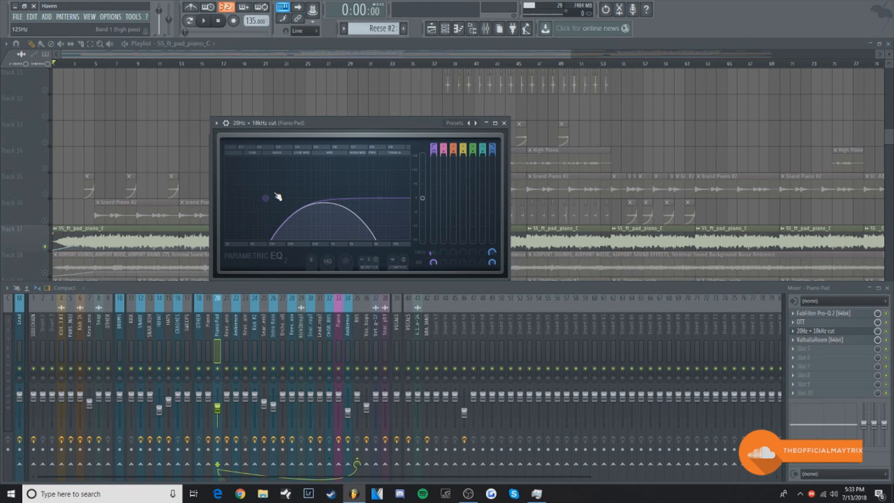
# - Check the Piano Pad insert's ValhallaRoom reverb, then close the open windows and hide the mixer
pyautogui.click(836, 340)
pyautogui.click(836, 343)
pyautogui.click(398, 118)
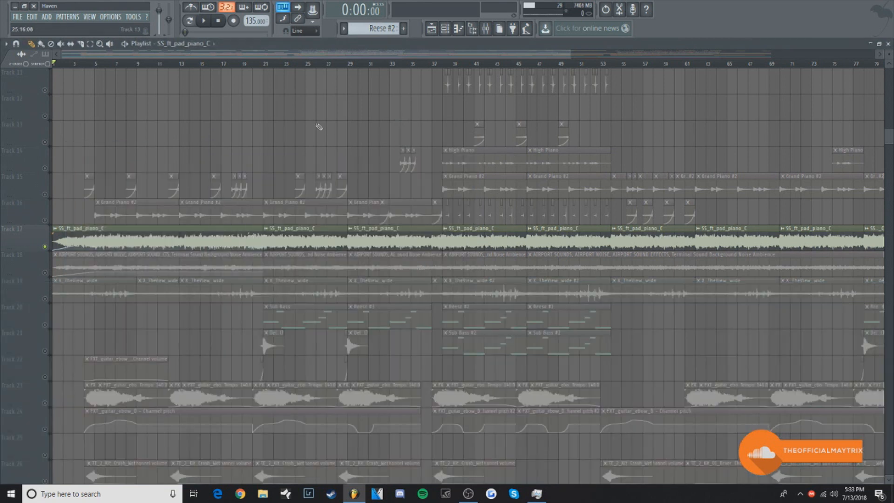
# - Play the soloed pad clip again from the song start with the mixer shown
pyautogui.scroll(1, 319, 124)
pyautogui.click(204, 21)
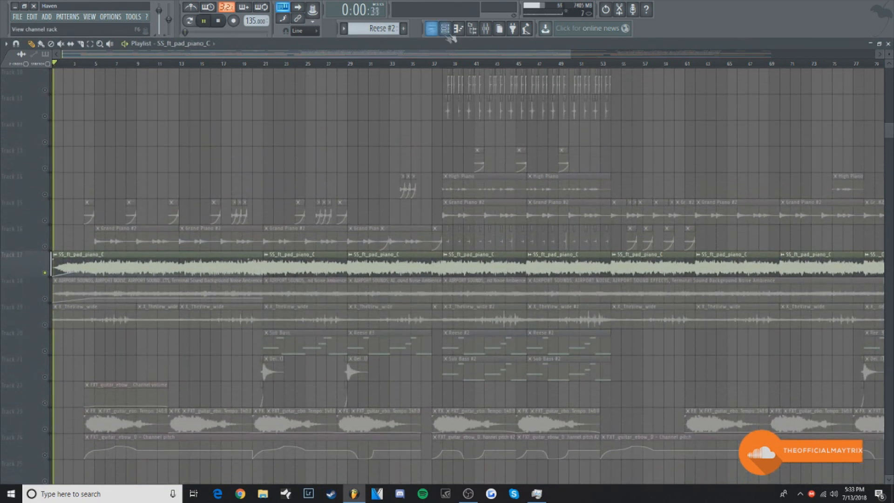
pyautogui.press('F9')
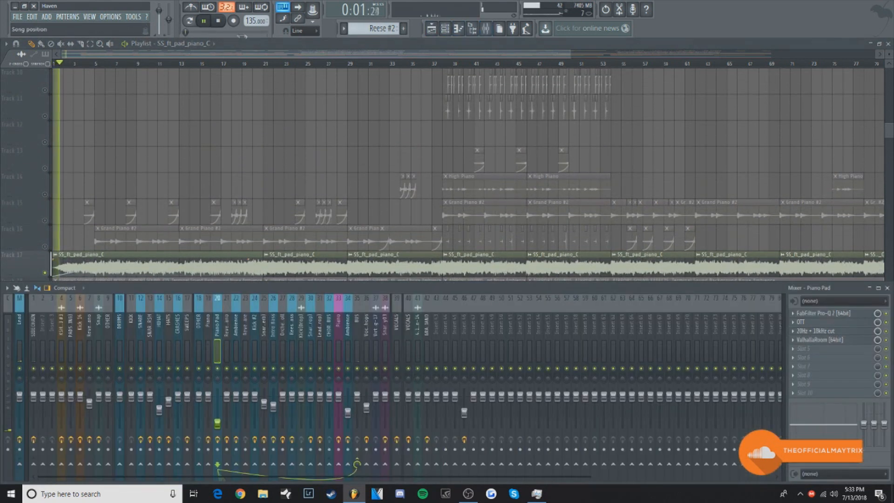
# - Stop playback, check the BUS insert that the Piano Pad feeds, and hide the mixer
pyautogui.click(219, 21)
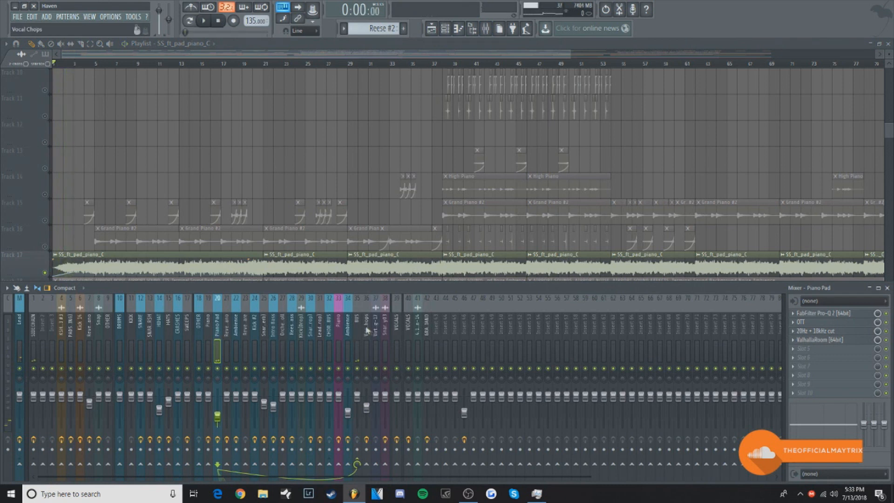
pyautogui.click(360, 330)
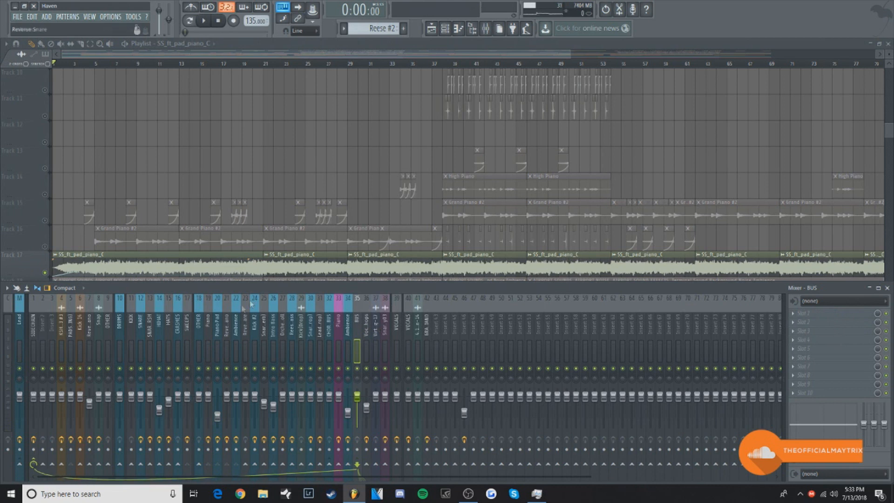
pyautogui.press('F9')
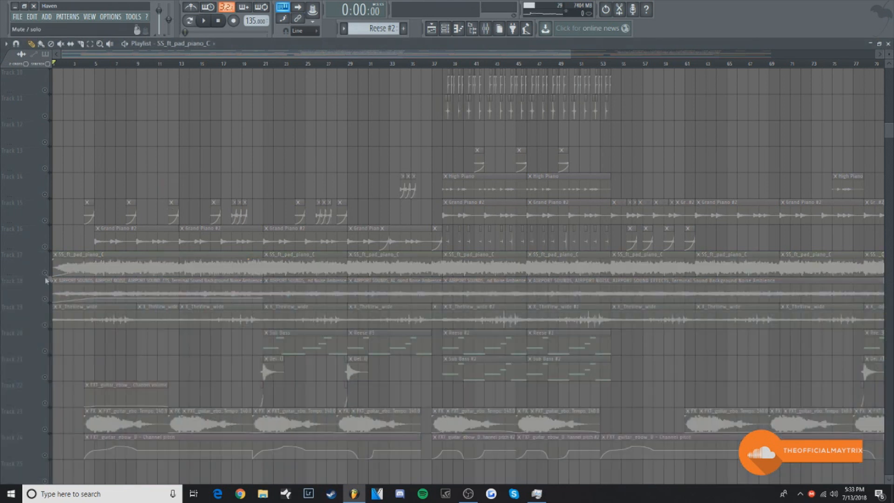
# - Open the airport ambience clip's settings on track 18, play the soloed track from the song start, and close the settings
pyautogui.doubleClick(123, 282)
pyautogui.moveTo(215, 158); pyautogui.dragTo(421, 159)
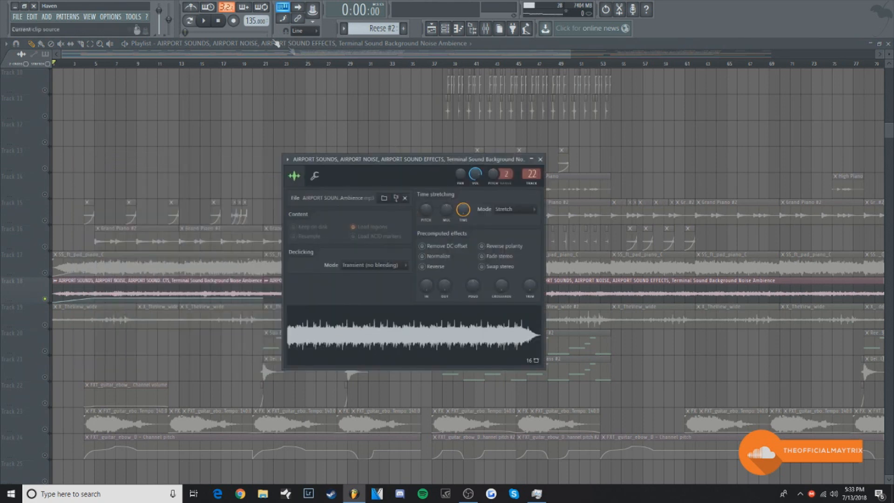
pyautogui.click(205, 25)
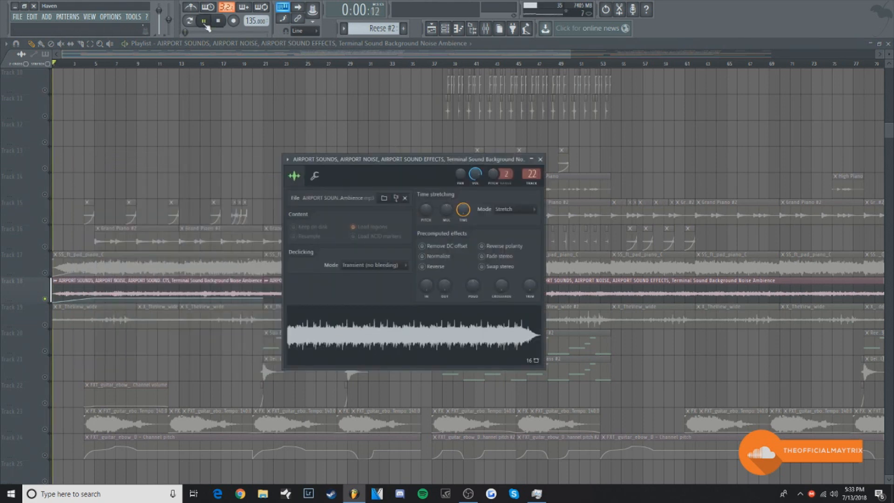
pyautogui.press('Escape')
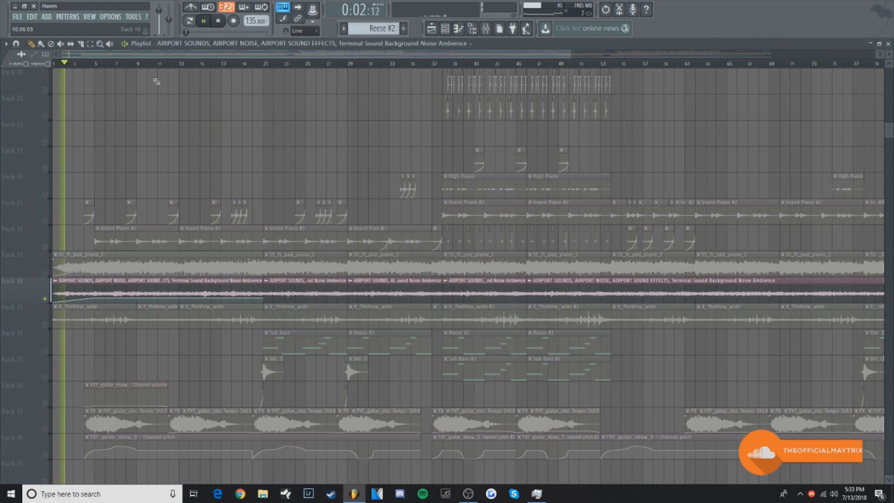
# - Show the airport ambience clip's Ambience insert in the mixer, stop playback, and glance at its Old Telephone EQ
pyautogui.doubleClick(180, 280)
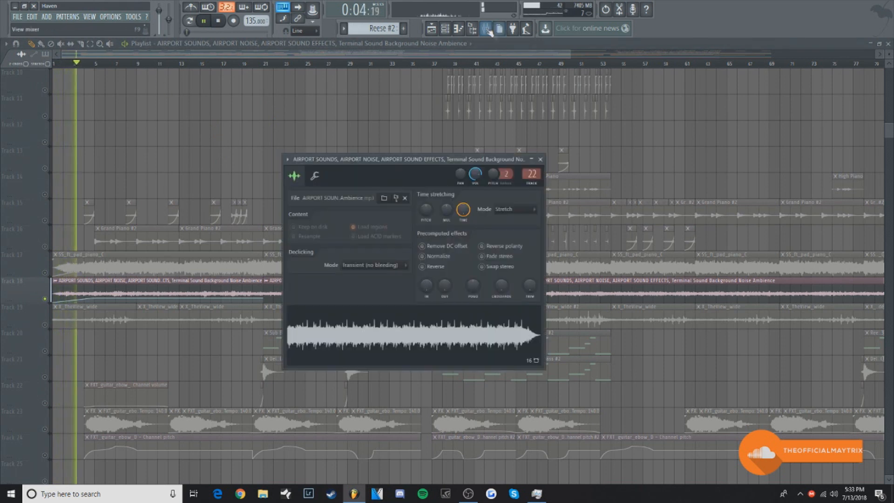
pyautogui.press('F9')
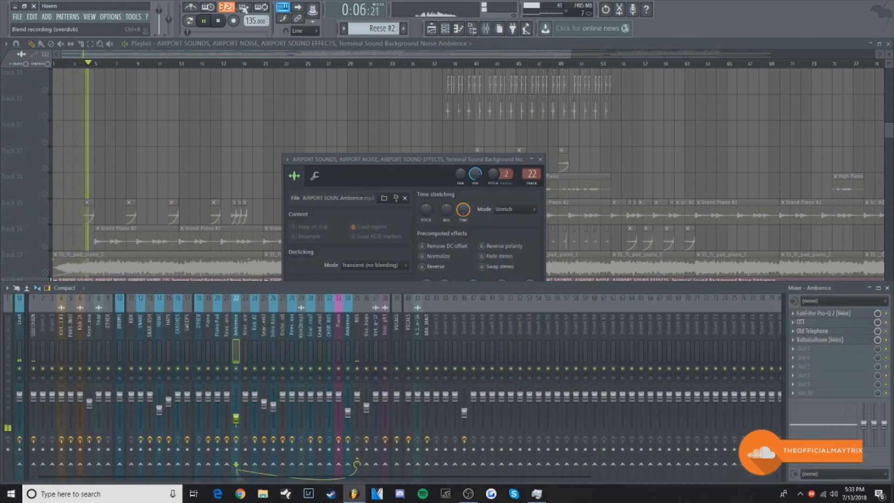
pyautogui.click(219, 21)
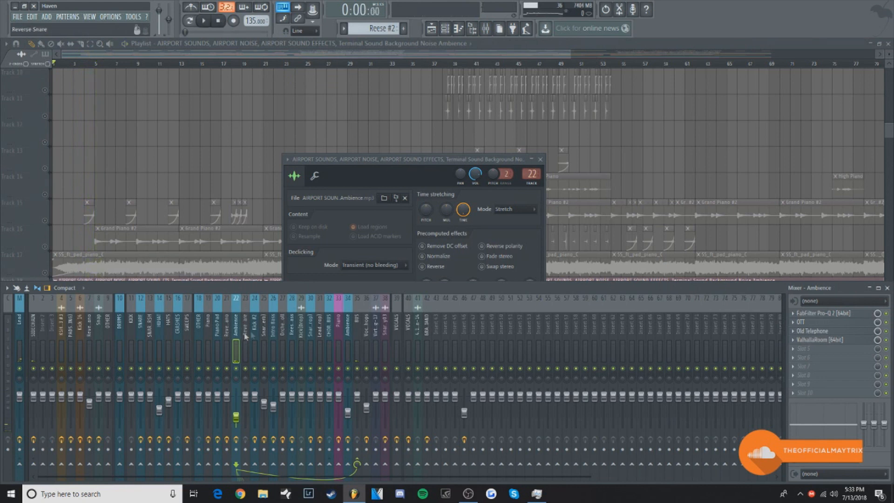
pyautogui.click(824, 332)
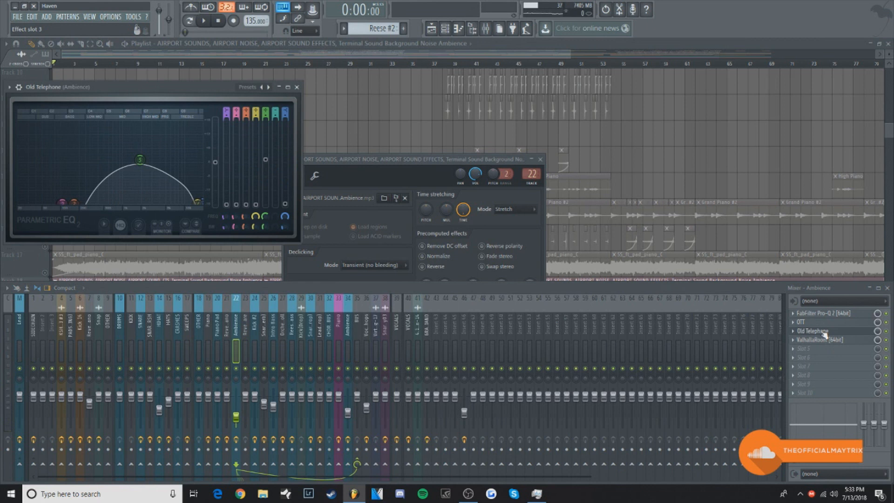
pyautogui.click(824, 332)
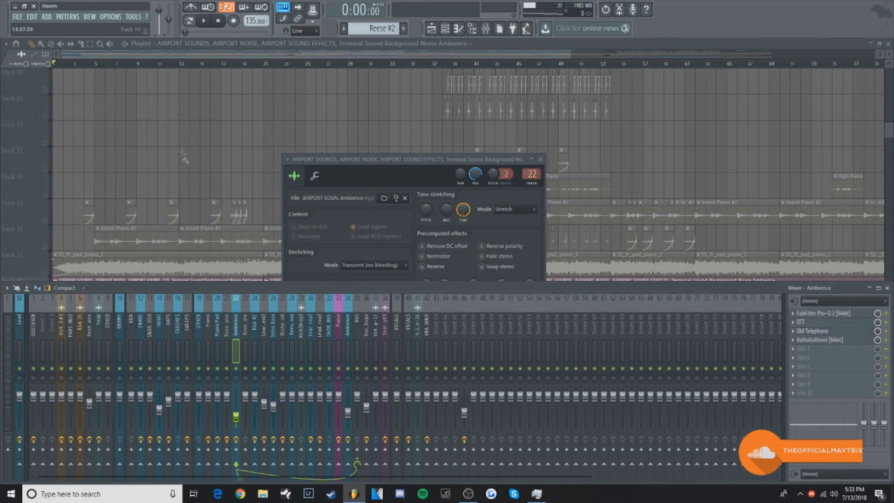
pyautogui.doubleClick(148, 254)
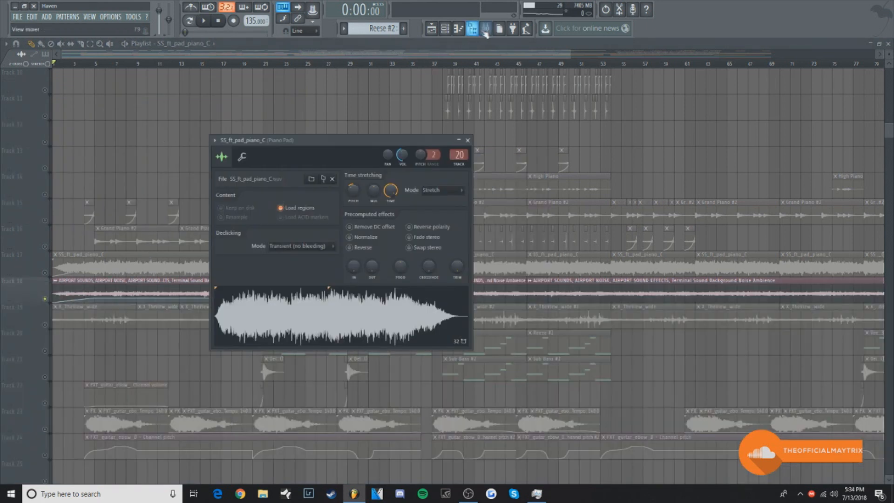
pyautogui.click(486, 29)
pyautogui.click(486, 30)
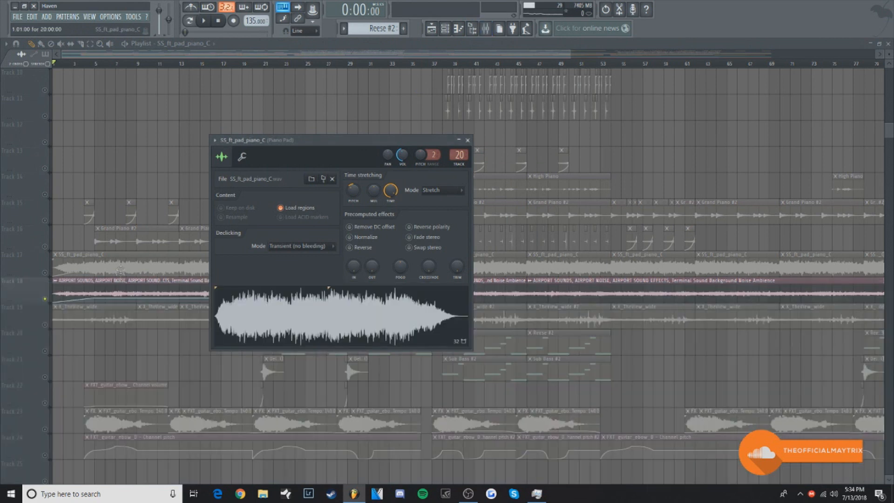
# - Reopen the airport ambience clip's settings and mixer insert, and examine its FabFilter Pro-Q 2 curve, including the high-frequency band
pyautogui.doubleClick(118, 281)
pyautogui.click(485, 28)
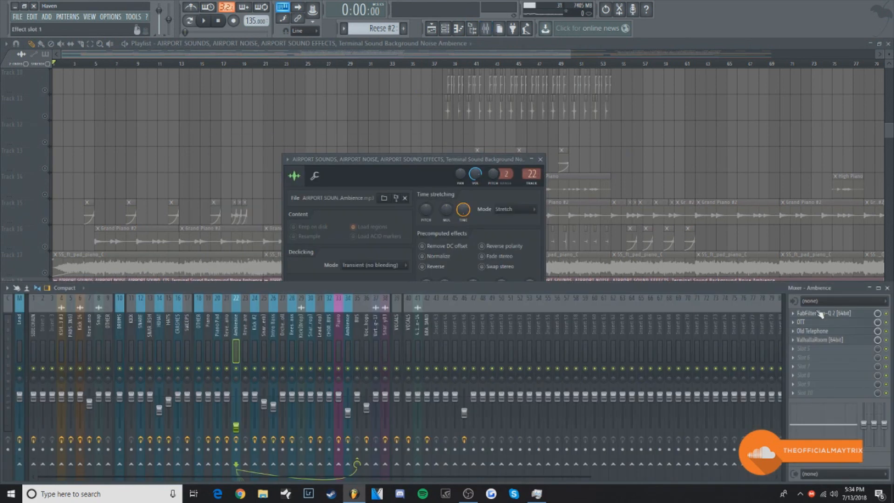
pyautogui.click(820, 313)
pyautogui.moveTo(383, 160); pyautogui.dragTo(379, 68)
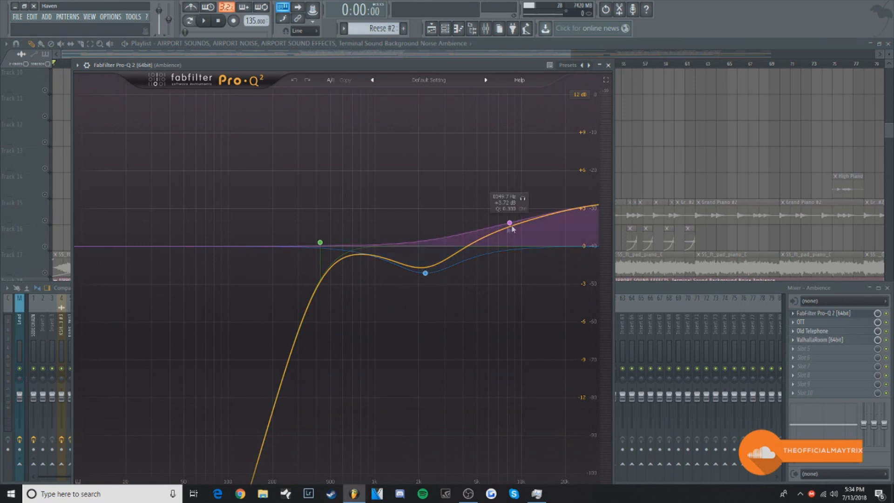
pyautogui.click(608, 65)
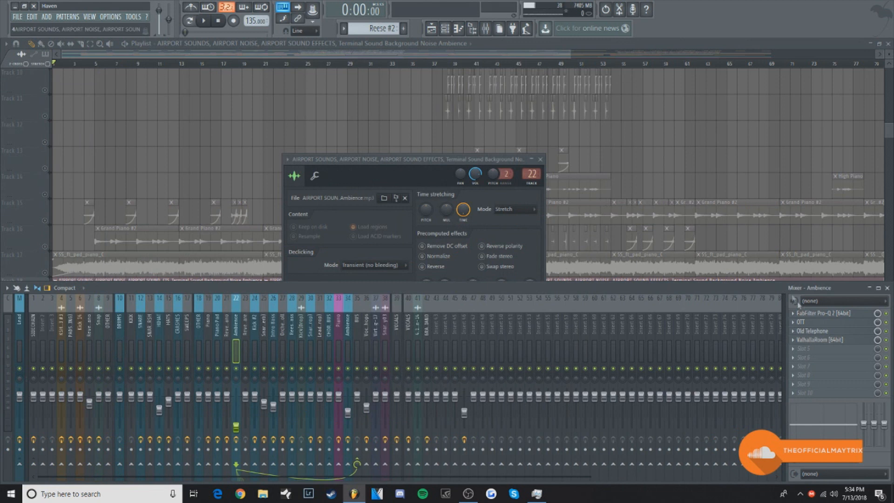
# - Examine the Ambience insert's OTT settings and its Old Telephone EQ curve
pyautogui.click(810, 321)
pyautogui.moveTo(139, 175); pyautogui.dragTo(221, 153)
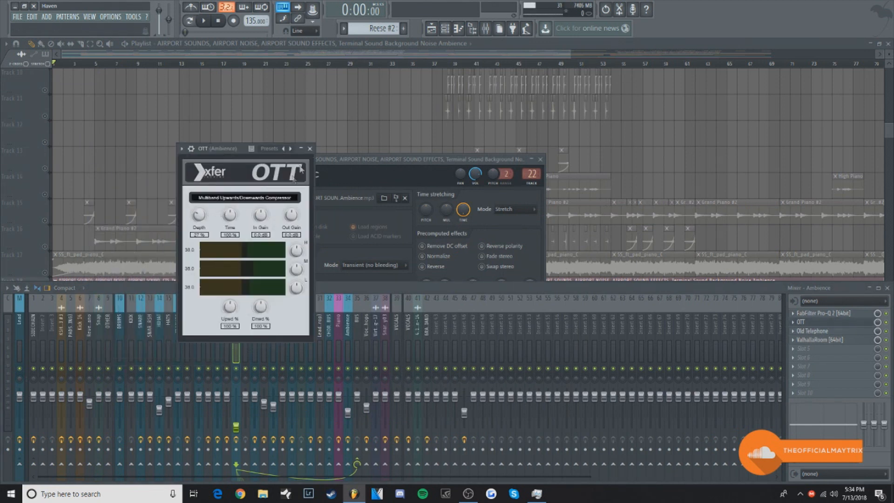
pyautogui.click(310, 149)
pyautogui.click(813, 331)
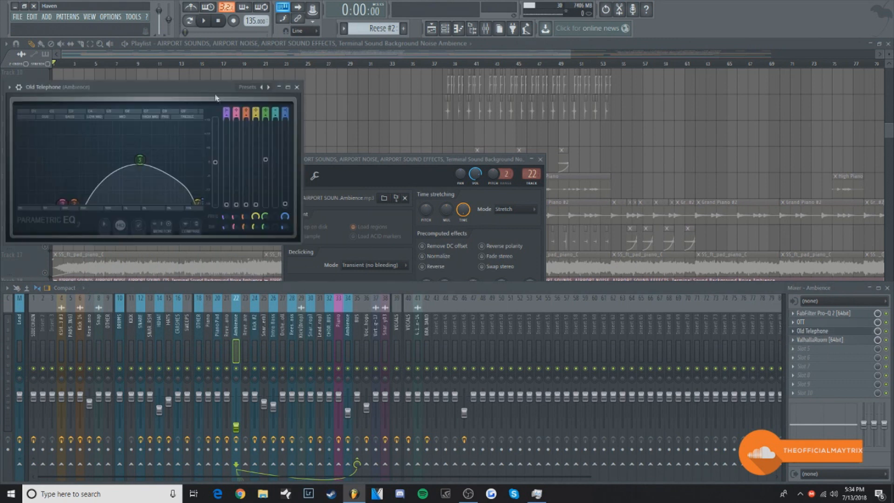
pyautogui.moveTo(216, 98); pyautogui.dragTo(287, 117)
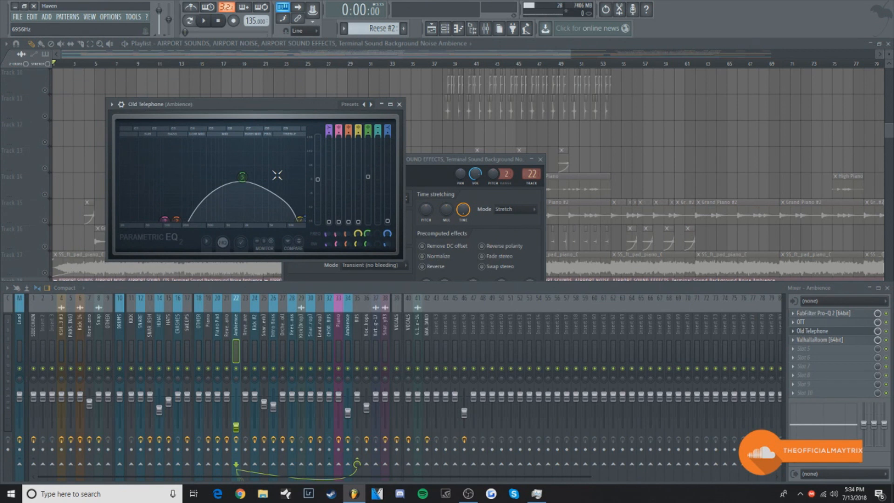
pyautogui.click(400, 106)
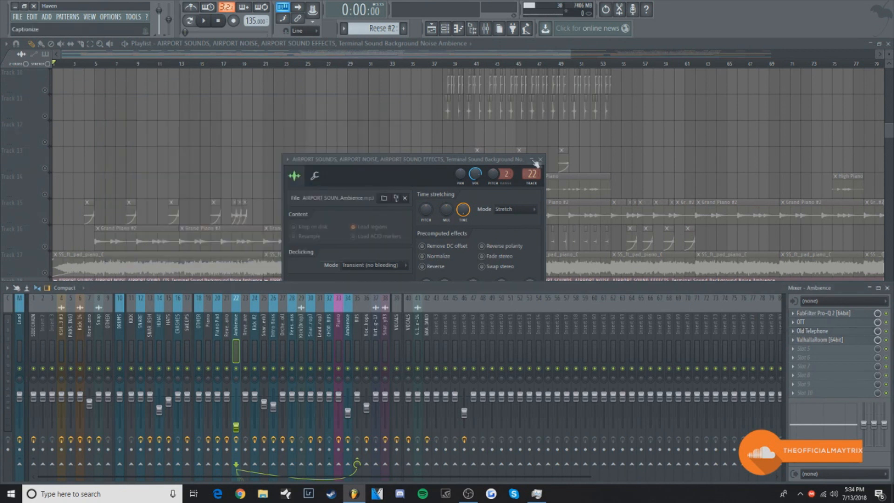
# - Close the airport ambience clip's settings, check the Ambience insert's ValhallaRoom reverb, and hide the mixer
pyautogui.click(540, 159)
pyautogui.click(821, 341)
pyautogui.click(821, 342)
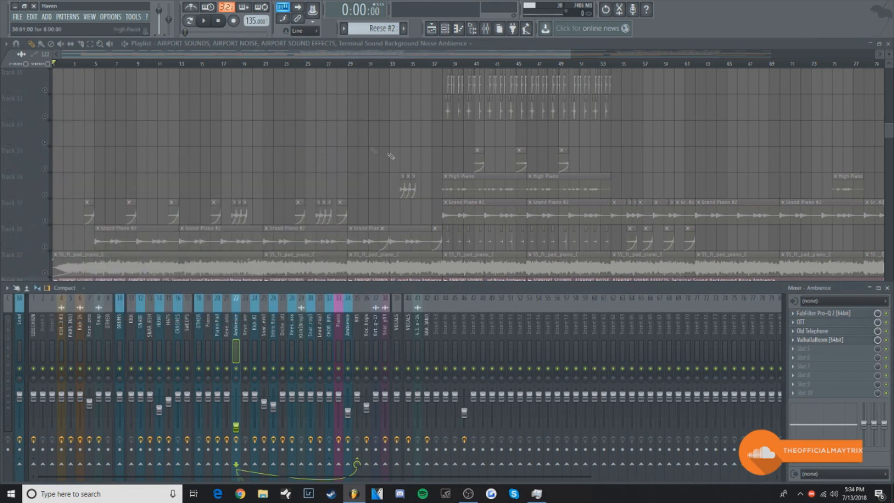
pyautogui.press('F9')
# - Solo the X_TheView_wide track and play it briefly from the song start
pyautogui.scroll(-3, 48, 224)
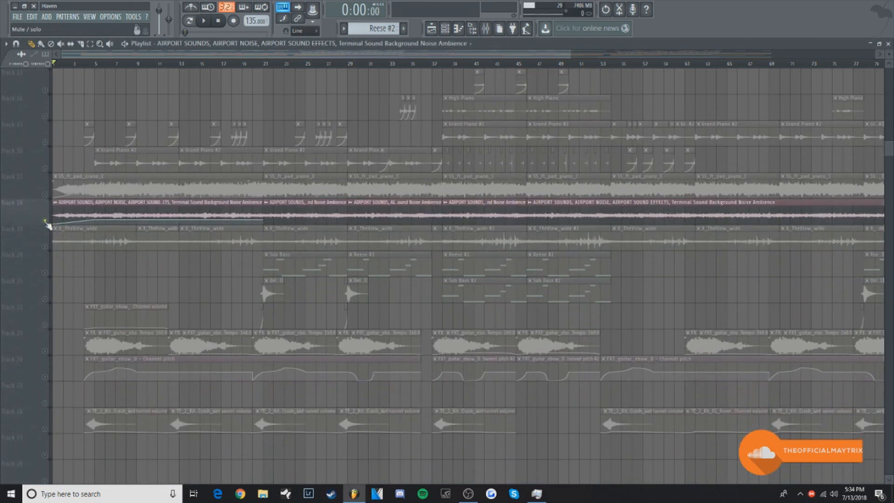
pyautogui.click(45, 247)
pyautogui.press('space')
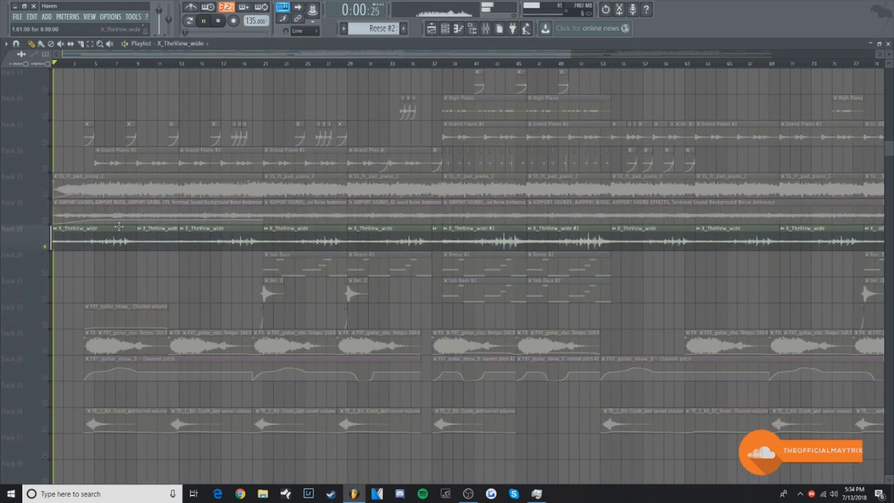
pyautogui.click(219, 21)
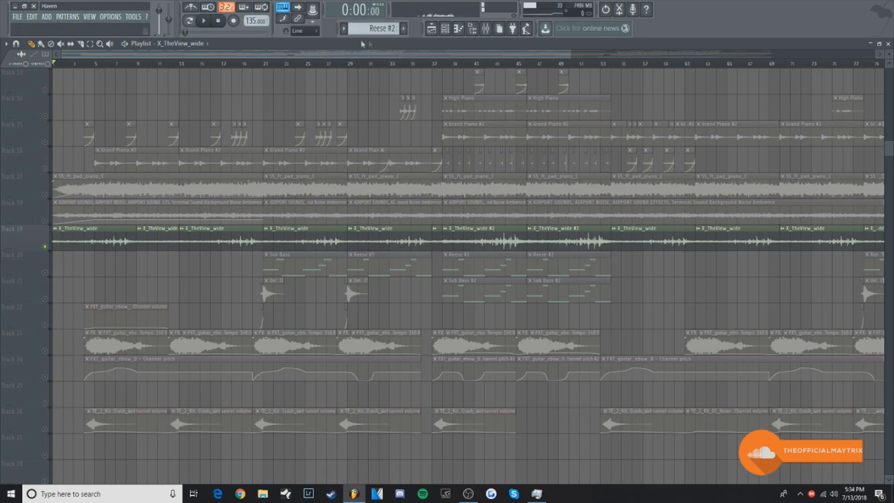
# - Review the X_TheView_wide clip's settings and its Ambience insert in the mixer, then close all open windows
pyautogui.doubleClick(122, 234)
pyautogui.moveTo(279, 132); pyautogui.dragTo(328, 132)
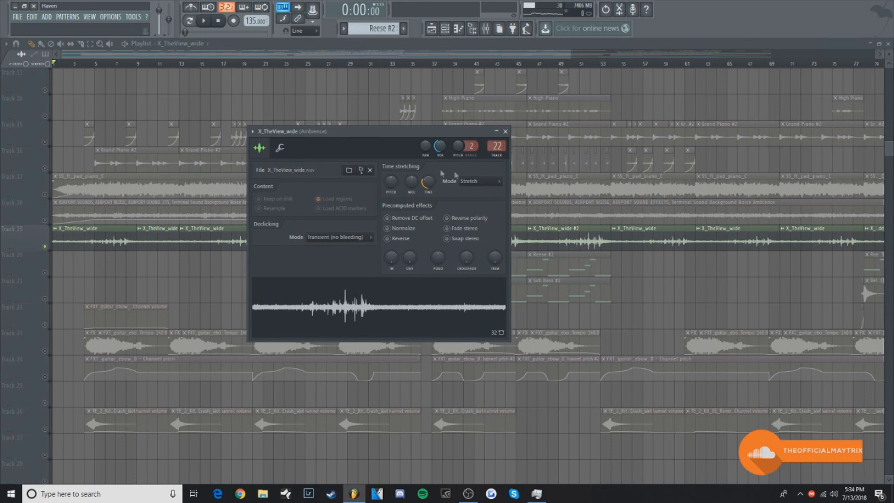
pyautogui.click(485, 29)
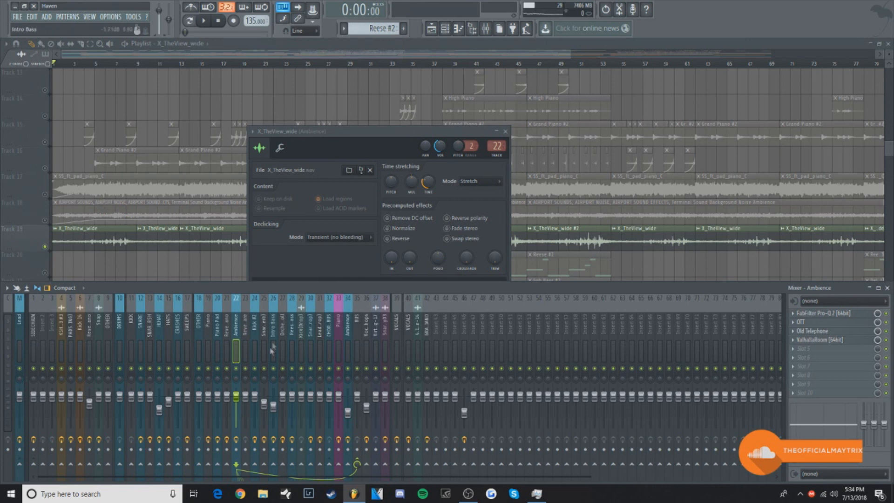
pyautogui.press('F12')
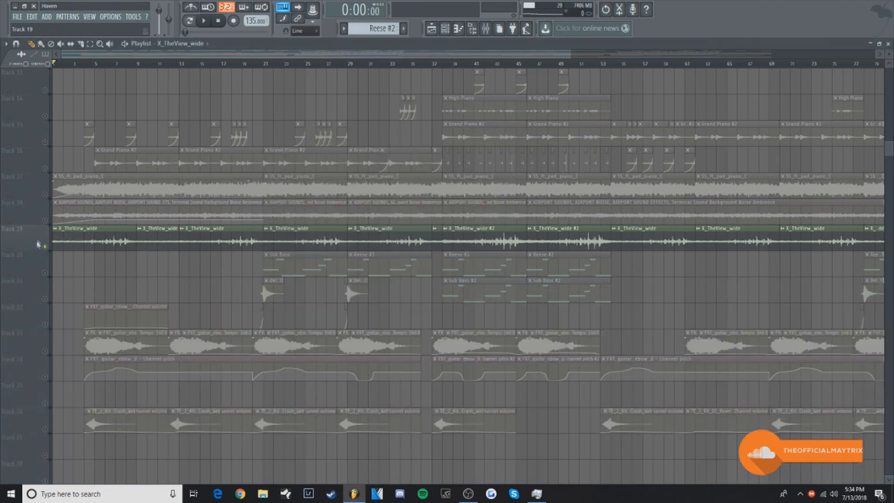
# - Solo the FXT_guitar_ebow_D clips with their volume and pitch automation on tracks 22 to 24, and play from the first guitar clip
pyautogui.scroll(3, 80, 296)
pyautogui.scroll(-5, 80, 296)
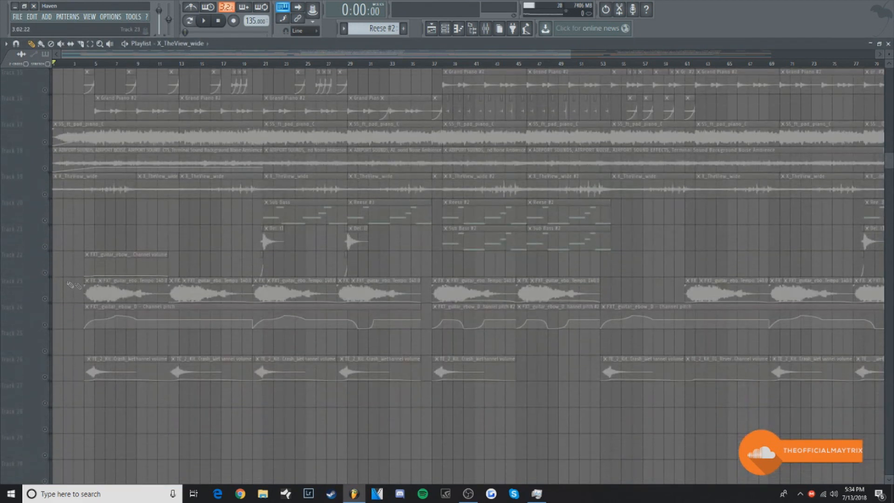
pyautogui.click(46, 298)
pyautogui.click(45, 325)
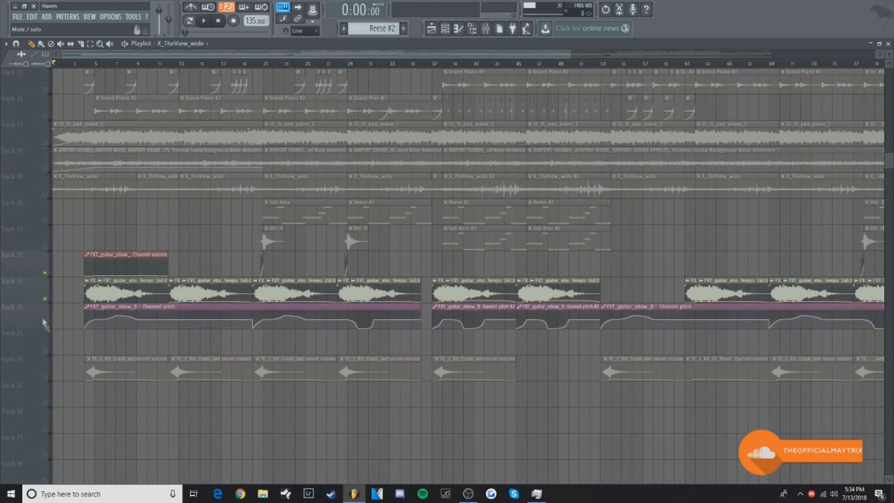
pyautogui.click(85, 65)
pyautogui.press('space')
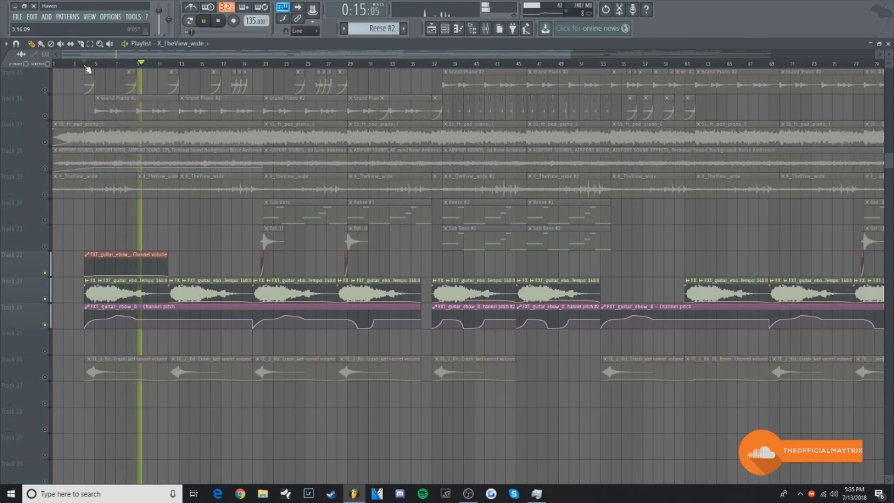
pyautogui.press('space')
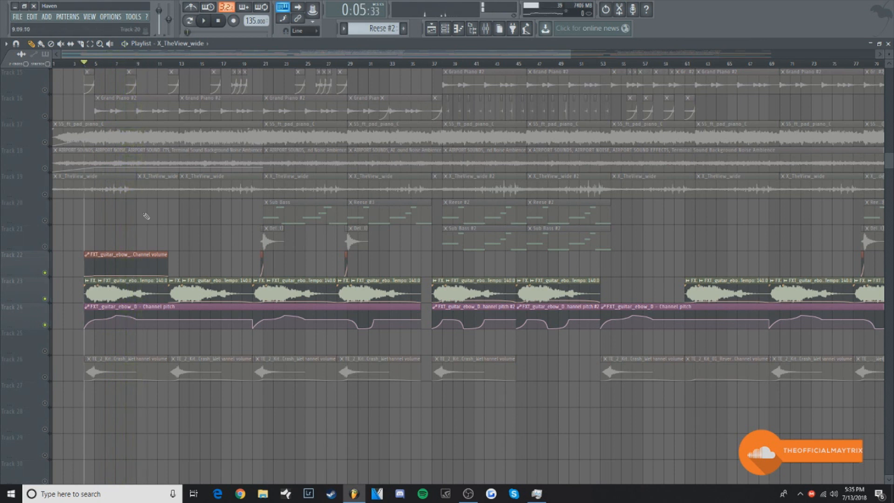
# - Open the FXT_guitar_ebow_D clip's settings and locate its sample in the browser's FXT_guitar folder under FXT_dystopian_sounds
pyautogui.scroll(-2, 147, 216)
pyautogui.doubleClick(115, 231)
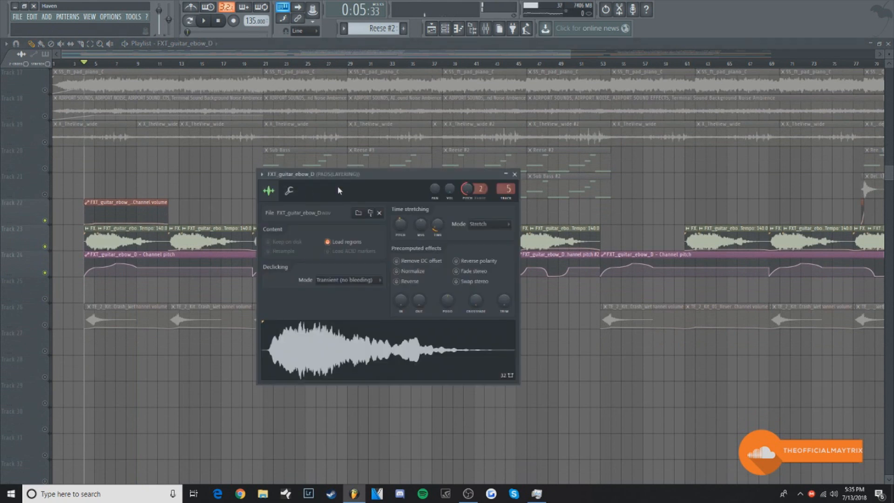
pyautogui.click(472, 29)
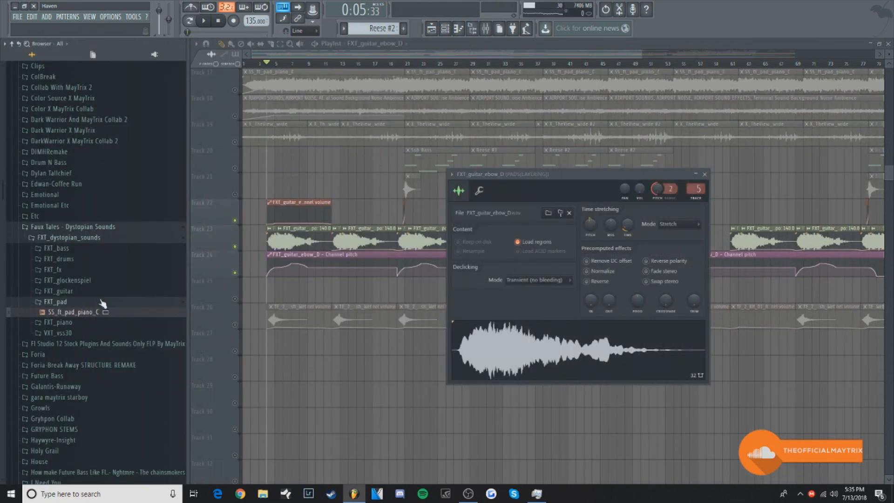
pyautogui.click(102, 303)
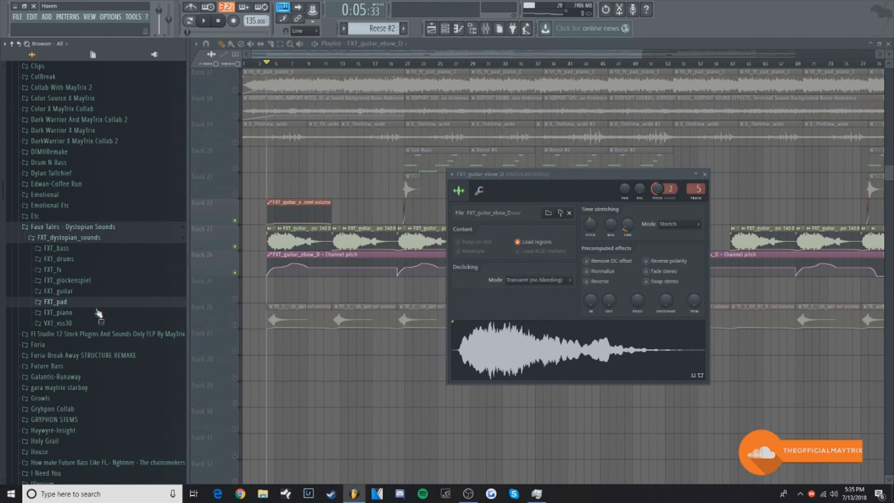
pyautogui.click(97, 292)
pyautogui.click(104, 303)
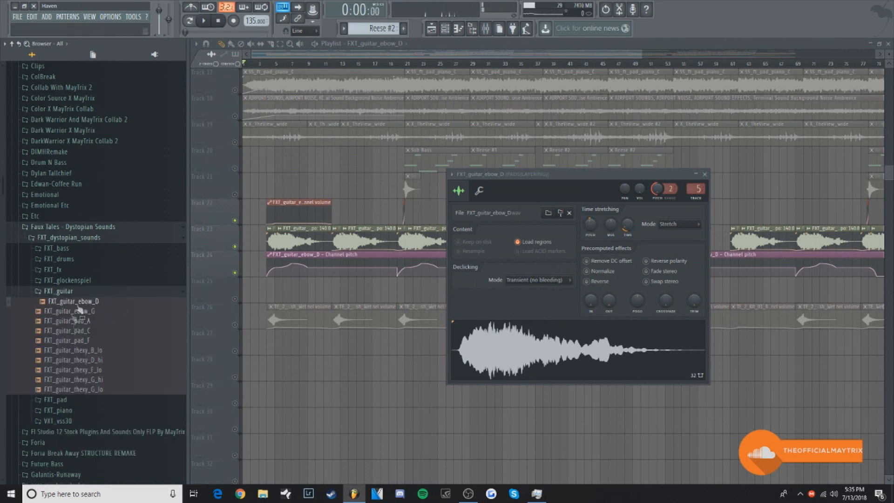
# - Collapse the FXT_guitar folder and put away the browser and the FXT_guitar_ebow_D clip's settings
pyautogui.click(88, 293)
pyautogui.click(473, 29)
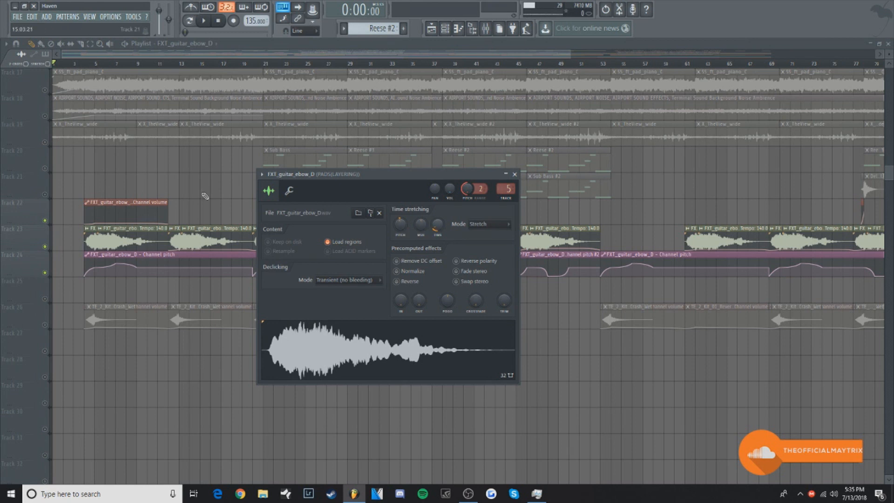
pyautogui.click(514, 173)
# - Examine the FXT_guitar_ebow_D channel pitch and channel volume automation clips on tracks 24 and 22
pyautogui.doubleClick(138, 258)
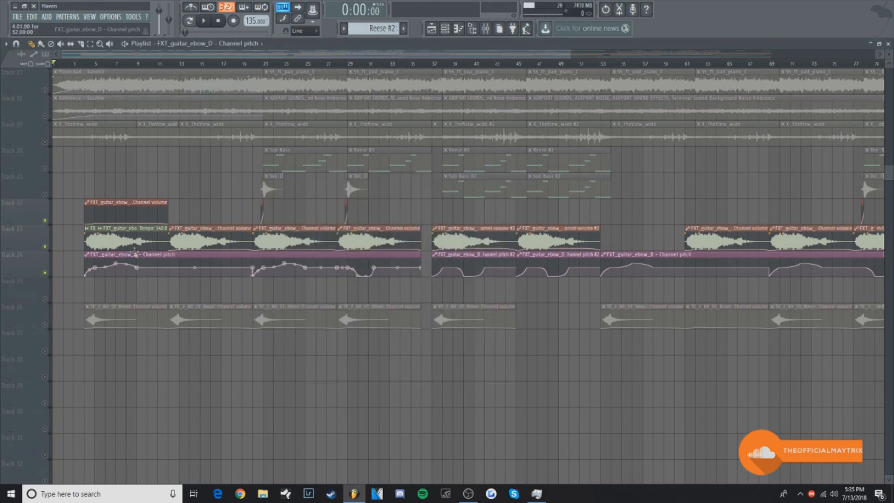
pyautogui.moveTo(120, 156); pyautogui.dragTo(307, 177)
pyautogui.doubleClick(138, 256)
pyautogui.click(133, 205)
pyautogui.doubleClick(133, 205)
pyautogui.moveTo(151, 148); pyautogui.dragTo(377, 189)
pyautogui.doubleClick(139, 203)
# - Open the FXT_guitar_ebow_D clip's settings and inspect the FabFilter Pro-Q 2 curve on its PADS(LAYERING) mixer insert
pyautogui.doubleClick(132, 230)
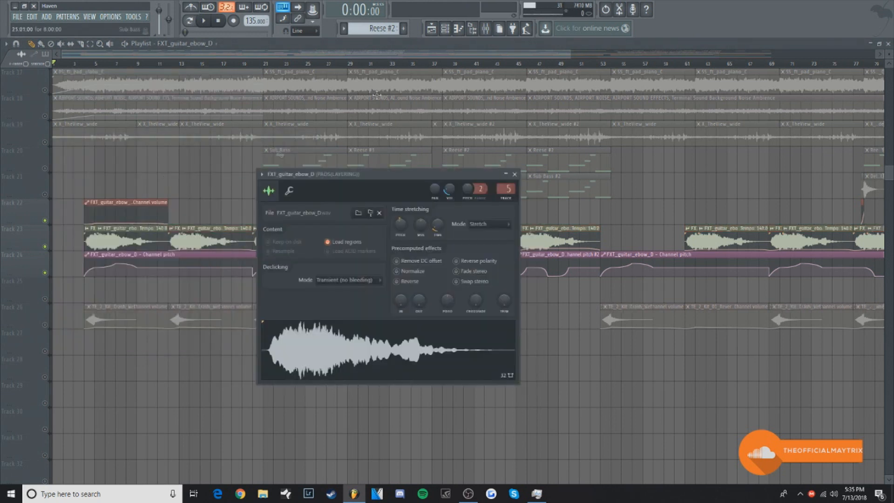
pyautogui.click(486, 29)
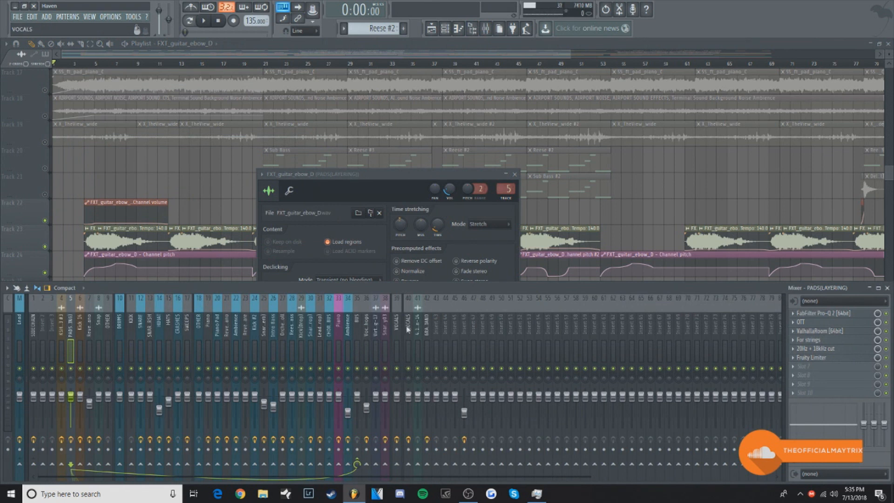
pyautogui.click(813, 313)
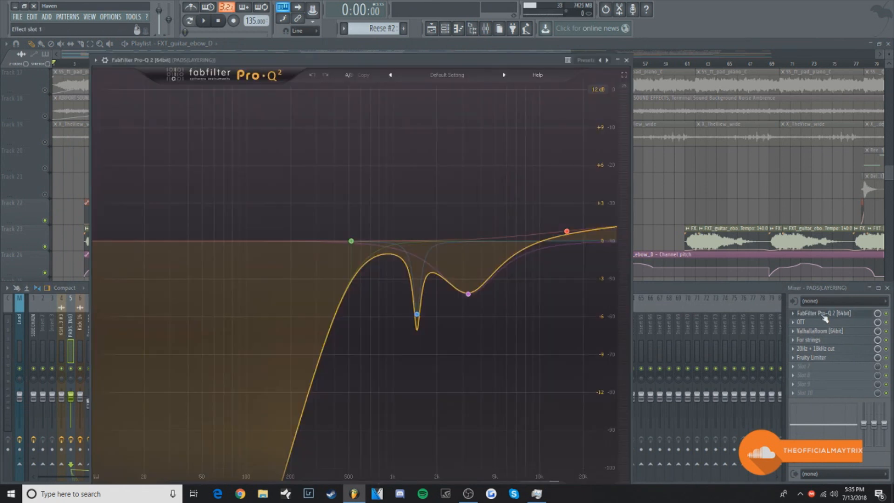
pyautogui.moveTo(386, 59); pyautogui.dragTo(439, 37)
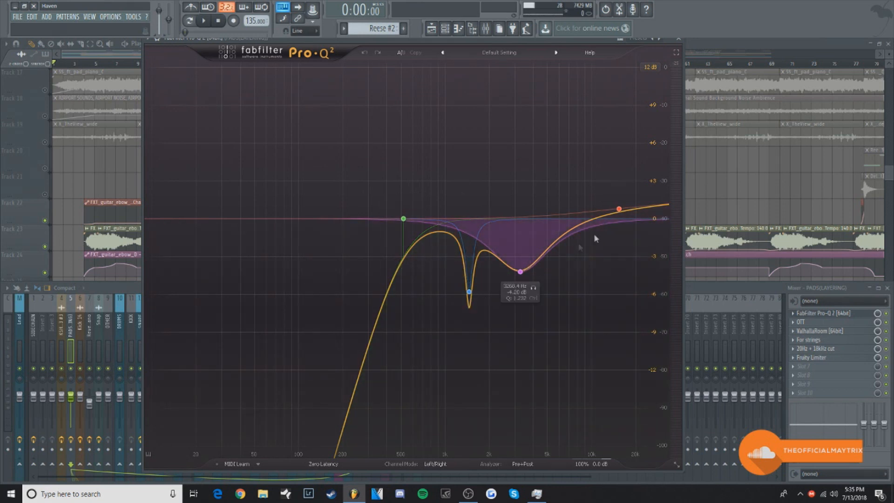
pyautogui.click(814, 313)
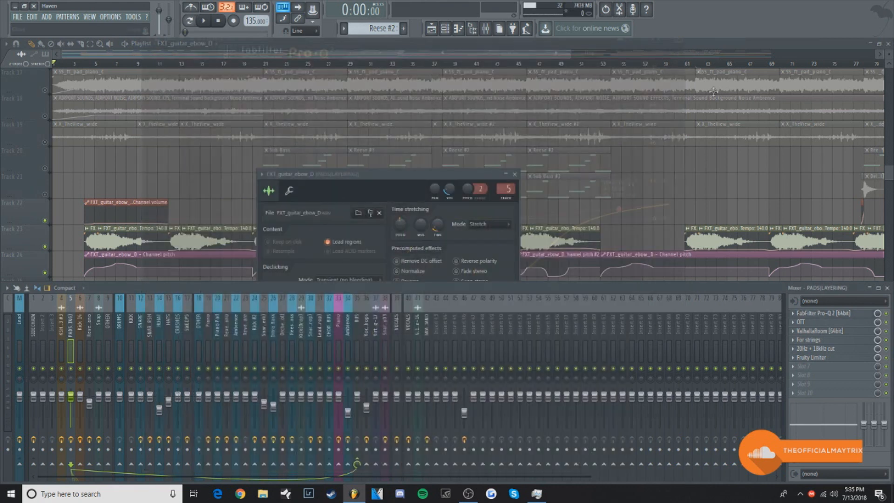
# - Inspect the OTT, ValhallaRoom and For strings effects on the PADS(LAYERING) insert one after another
pyautogui.click(811, 323)
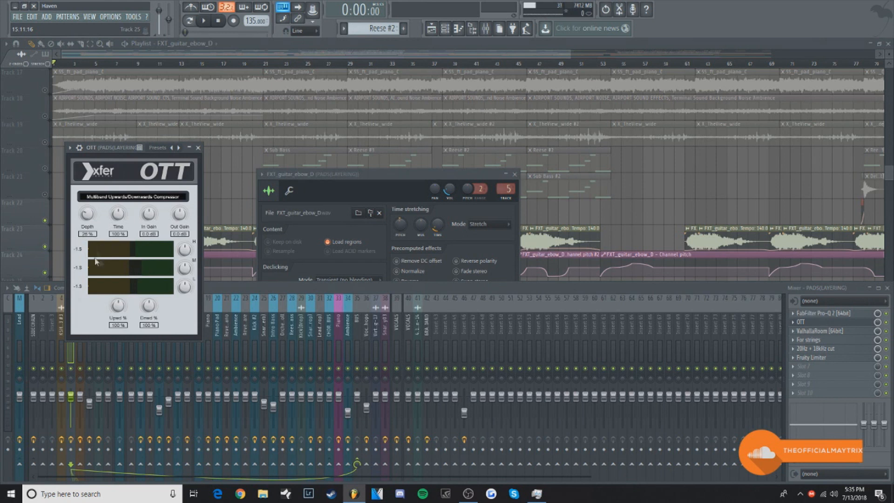
pyautogui.click(198, 148)
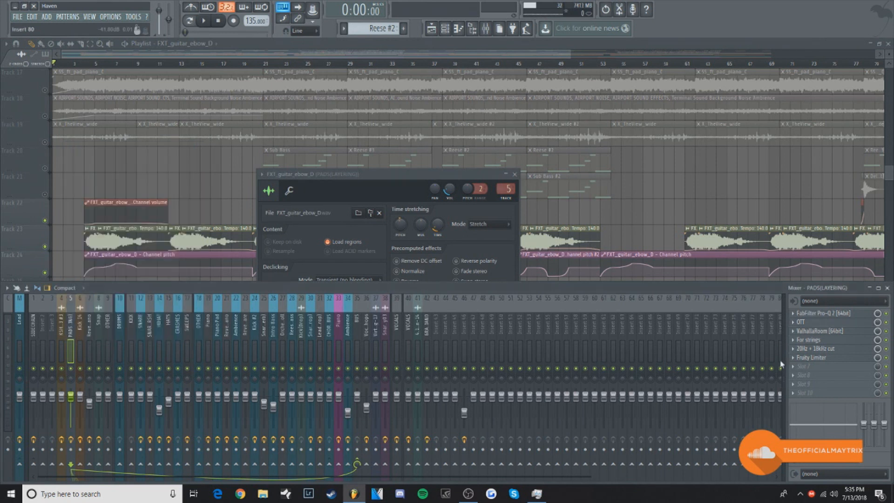
pyautogui.click(814, 331)
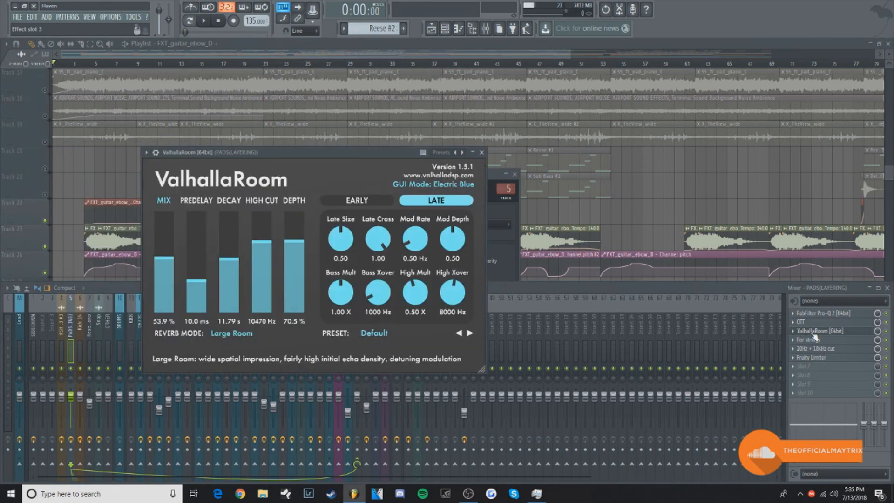
pyautogui.click(814, 332)
pyautogui.click(813, 341)
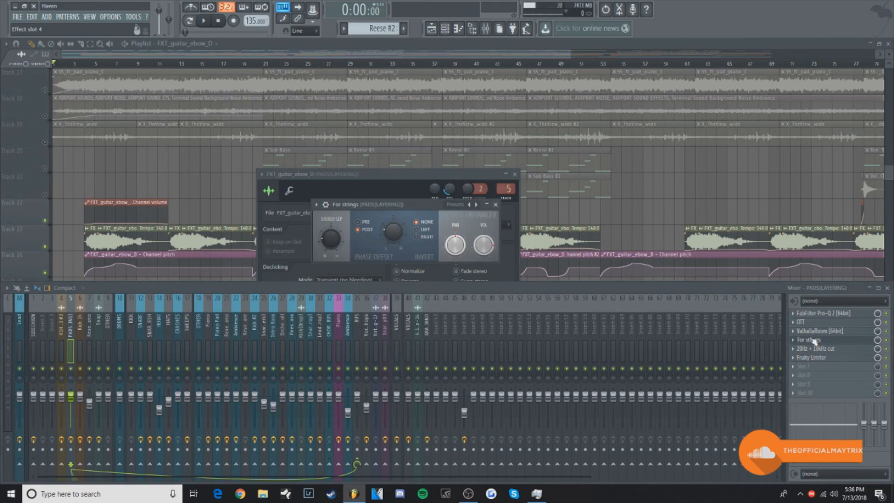
pyautogui.click(814, 341)
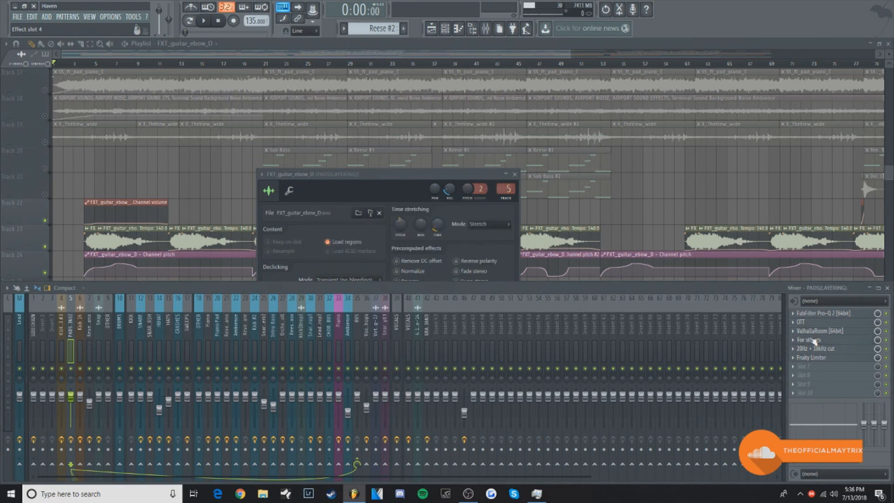
# - Review the 20Hz + 18kHz cut equalizer and Fruity Limiter on the PADS(LAYERING) insert, then close all open windows
pyautogui.click(815, 349)
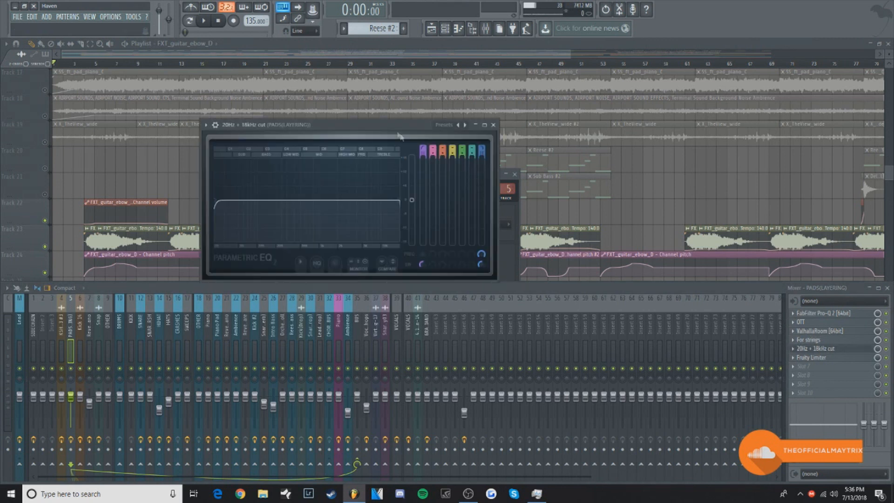
pyautogui.moveTo(387, 127); pyautogui.dragTo(353, 125)
pyautogui.moveTo(365, 199)
pyautogui.mouseDown()
pyautogui.moveTo(293, 198)
pyautogui.moveTo(366, 198)
pyautogui.mouseUp()
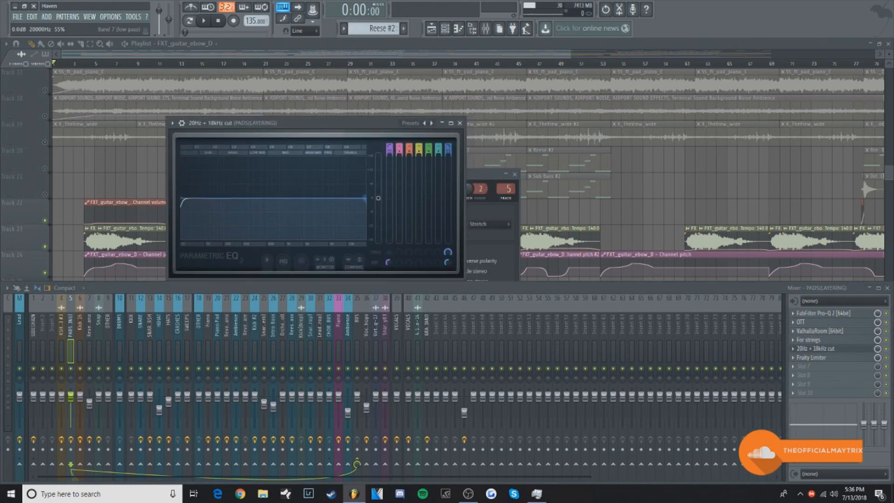
pyautogui.click(460, 123)
pyautogui.click(811, 357)
pyautogui.moveTo(357, 184); pyautogui.dragTo(257, 207)
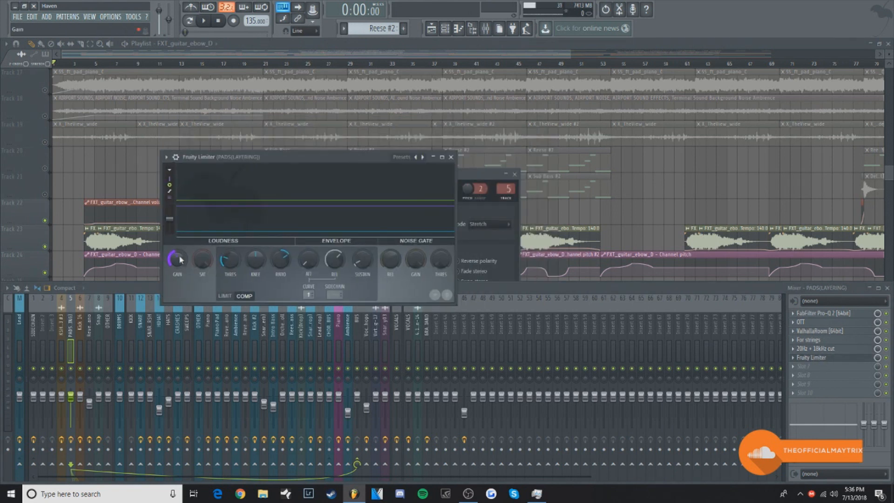
pyautogui.click(451, 157)
pyautogui.click(515, 174)
pyautogui.click(888, 288)
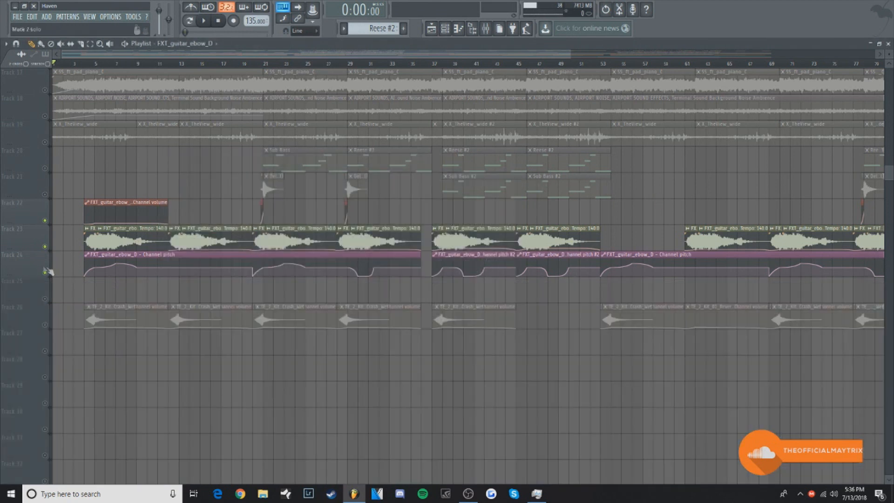
# - Solo the TE_2_Kit_01_Reverse_Crash_Wet clips on track 26 instead of the guitar tracks and play briefly from the first crash
pyautogui.click(45, 273)
pyautogui.click(45, 247)
pyautogui.click(45, 221)
pyautogui.click(45, 325)
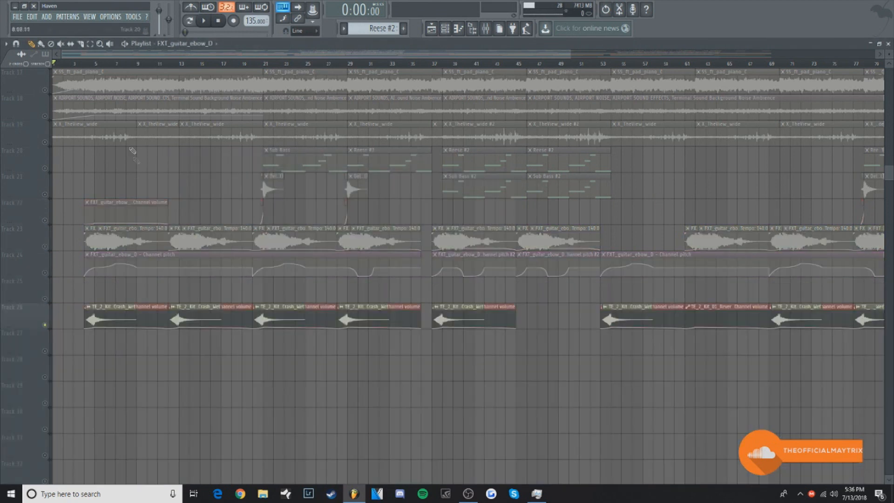
pyautogui.click(87, 64)
pyautogui.press('space')
pyautogui.press('space')
# - Open the TE_2_Kit_01_Reverse_Crash_Wet clip's settings and inspect the FabFilter Pro-Q 2 curve on its SWEEPS mixer insert
pyautogui.click(103, 305)
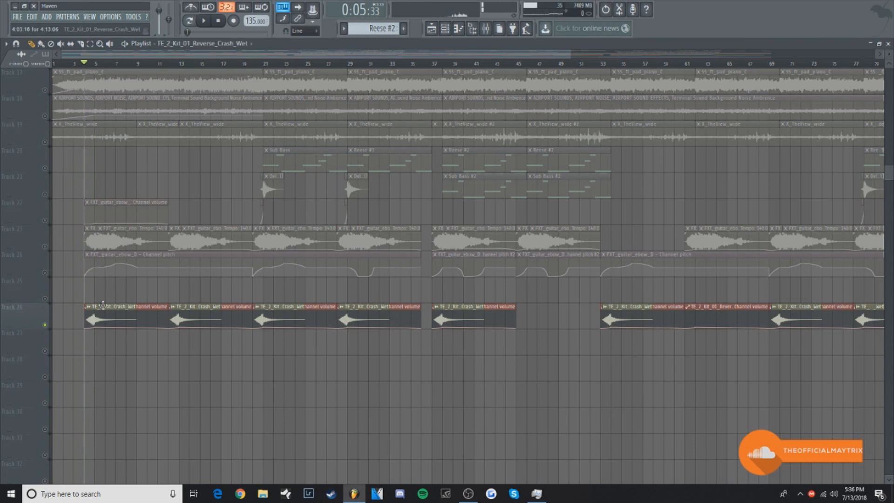
pyautogui.doubleClick(103, 305)
pyautogui.press('F9')
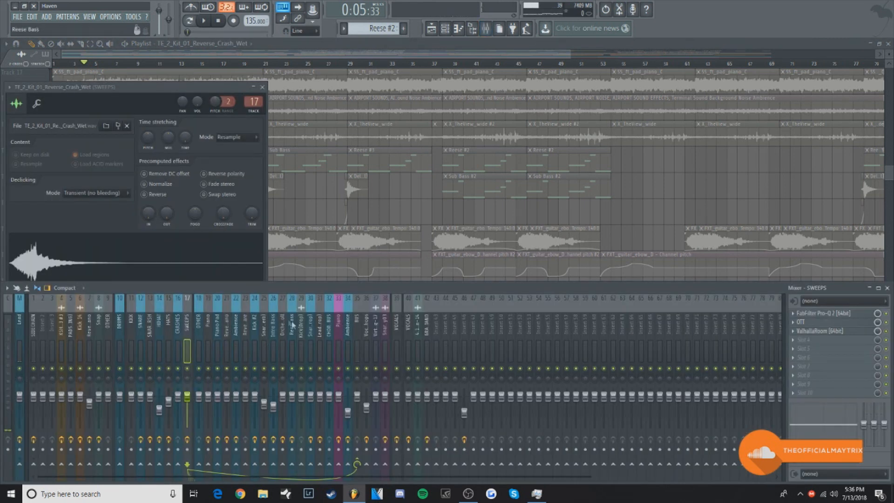
pyautogui.click(827, 316)
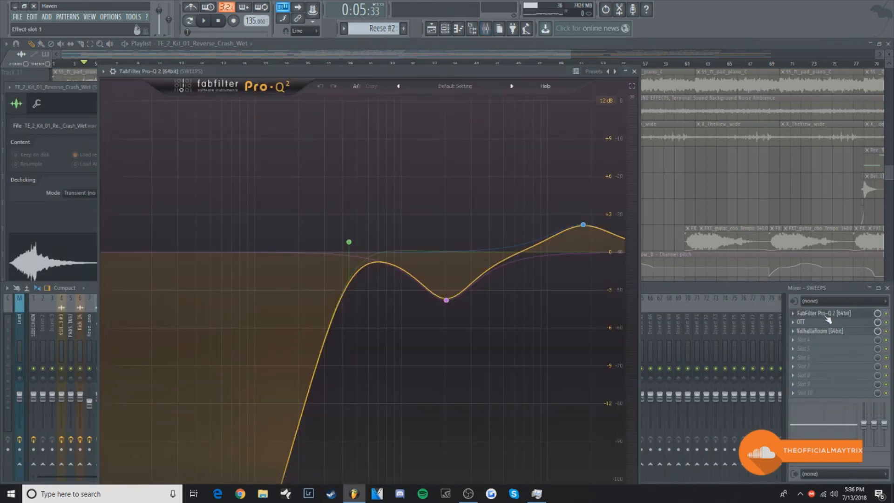
pyautogui.moveTo(330, 73); pyautogui.dragTo(336, 51)
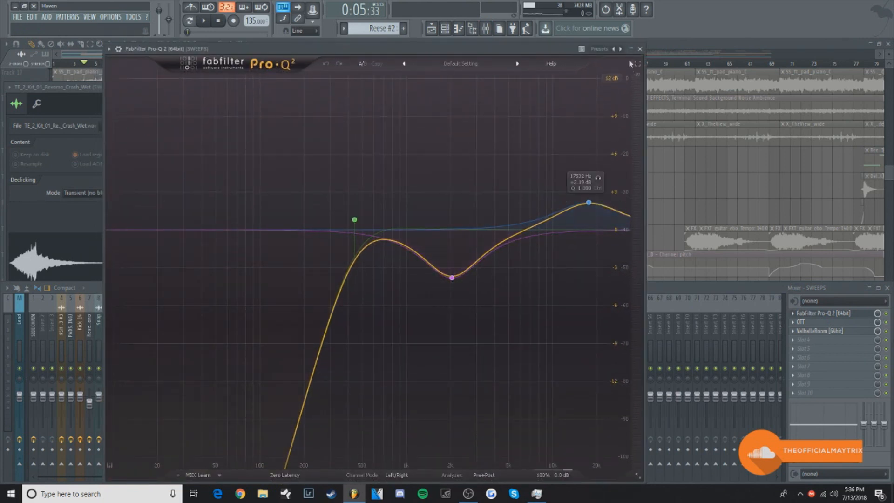
pyautogui.click(641, 49)
# - Inspect the OTT and ValhallaRoom effects on the SWEEPS insert, then close the open windows
pyautogui.click(812, 326)
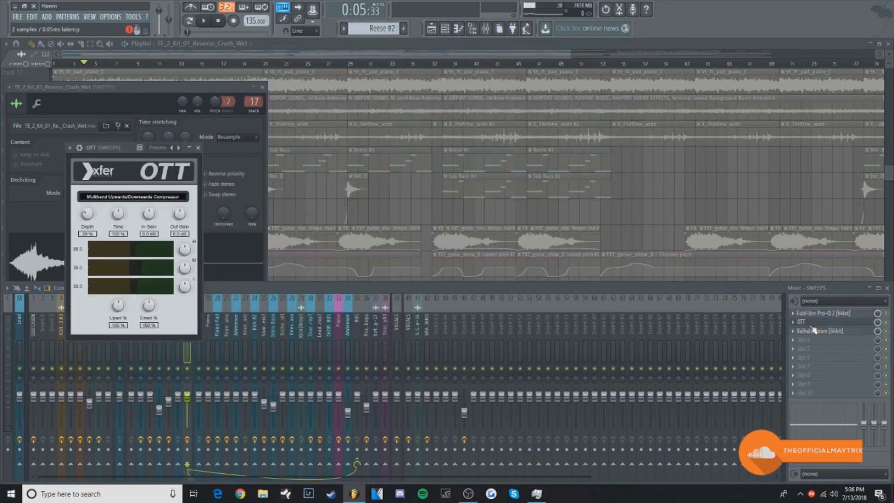
pyautogui.click(812, 325)
pyautogui.click(812, 331)
pyautogui.click(812, 331)
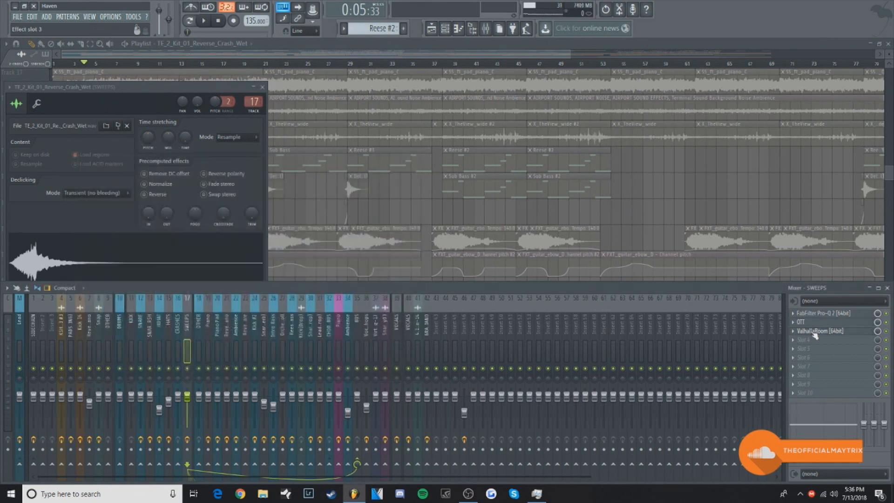
pyautogui.rightClick(627, 192)
# - Remove track 26 from the audible tracks and enable tracks 21 and 22 with the orchestral impact clips and their automation
pyautogui.click(45, 325)
pyautogui.scroll(3, 111, 400)
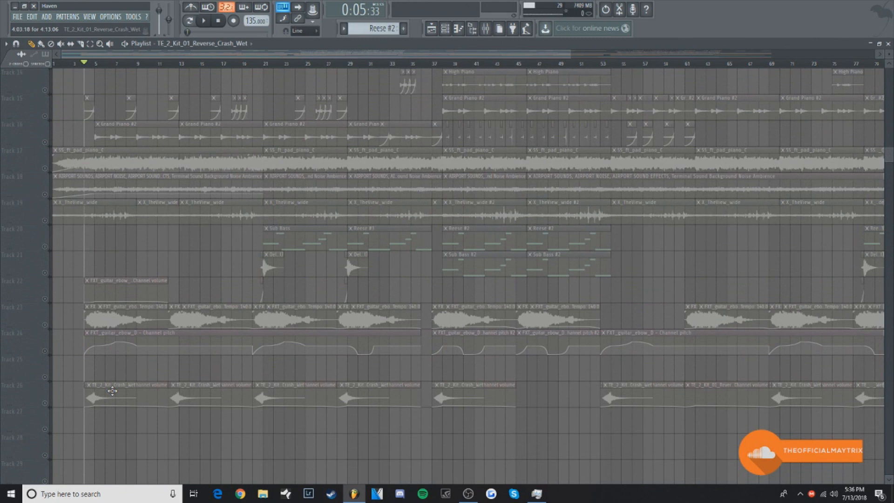
pyautogui.scroll(2, 94, 340)
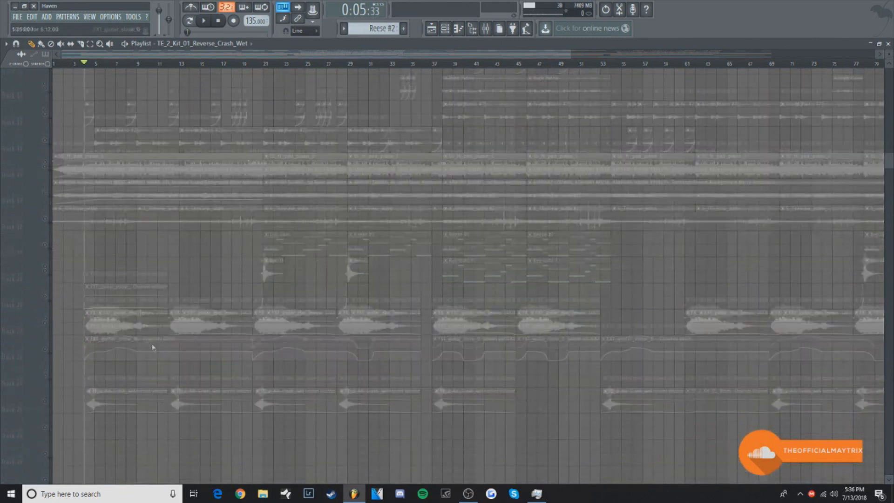
pyautogui.scroll(-3, 69, 279)
pyautogui.click(45, 221)
pyautogui.click(45, 221)
pyautogui.click(45, 246)
pyautogui.click(45, 273)
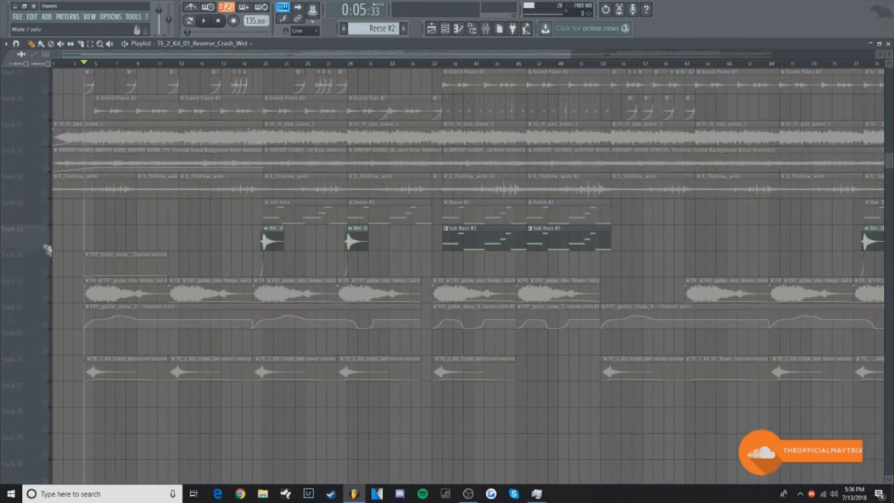
# - Play the first DeliFB Orchestral Impact 1 (Roll) clip briefly from just before bar 21
pyautogui.scroll(5, 256, 66)
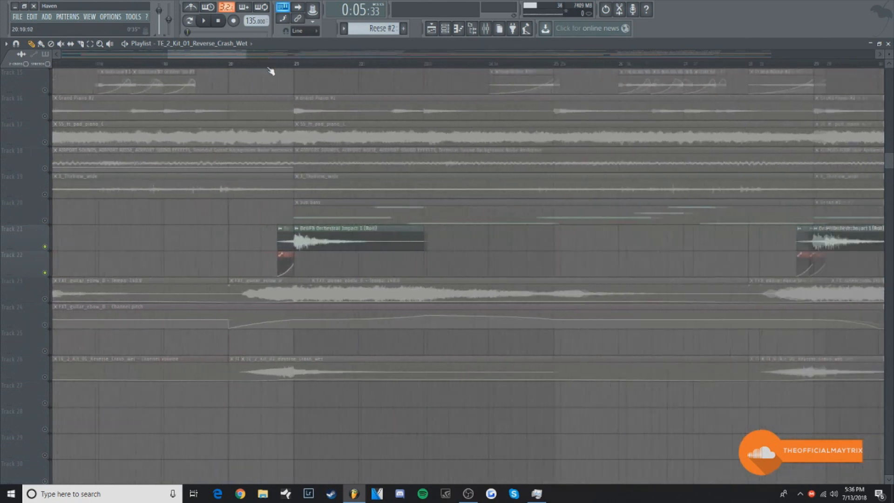
pyautogui.click(280, 64)
pyautogui.press('space')
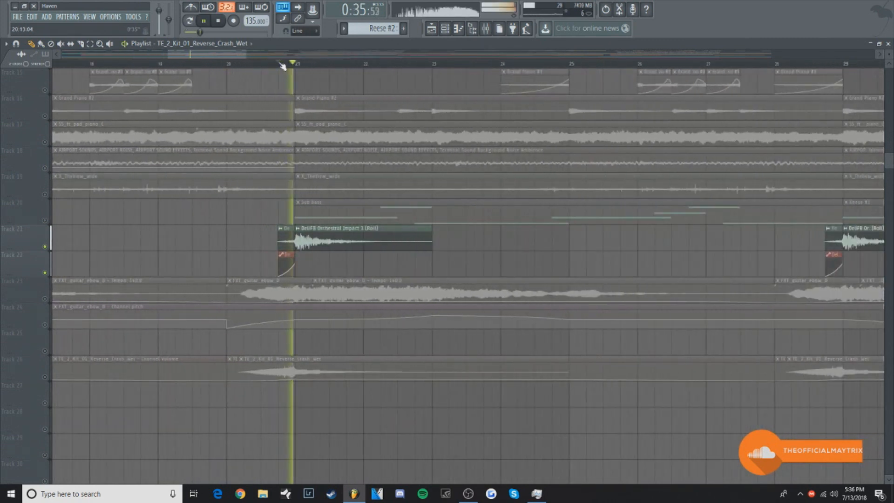
pyautogui.press('space')
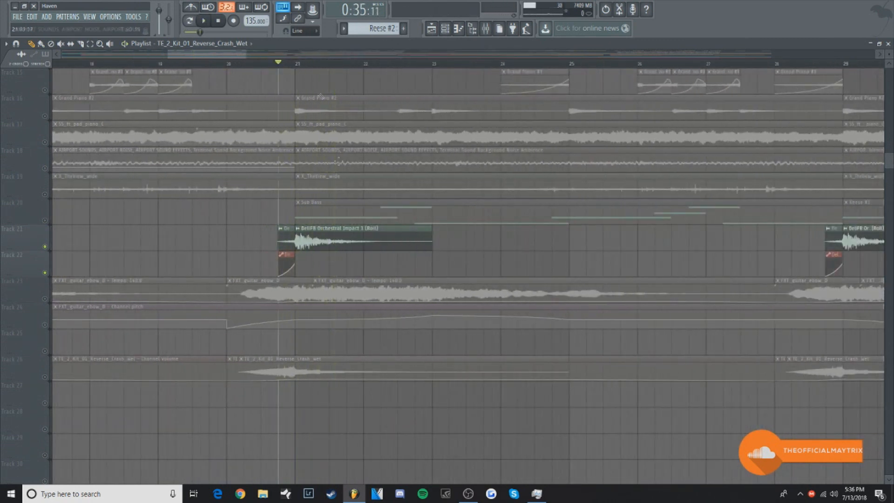
# - Open the DeliFB Orchestral Impact 1 (Roll) clip's settings and inspect the FabFilter Pro-Q 2 curve on its Orchestra Roll insert
pyautogui.doubleClick(361, 240)
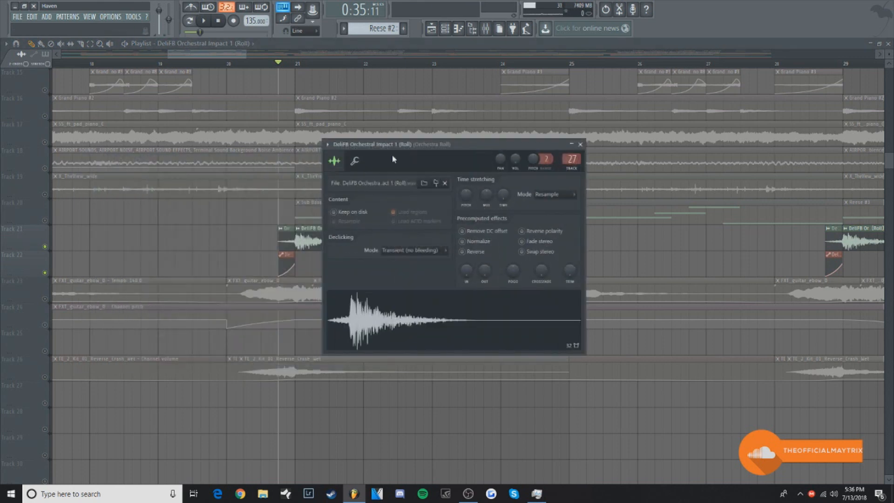
pyautogui.moveTo(378, 145); pyautogui.dragTo(407, 143)
pyautogui.moveTo(459, 154); pyautogui.dragTo(495, 154)
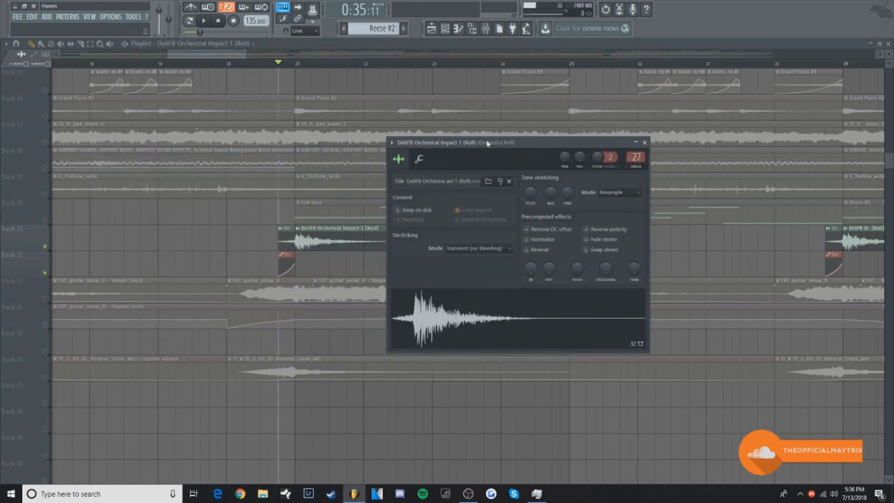
pyautogui.click(486, 28)
pyautogui.moveTo(442, 107); pyautogui.dragTo(443, 46)
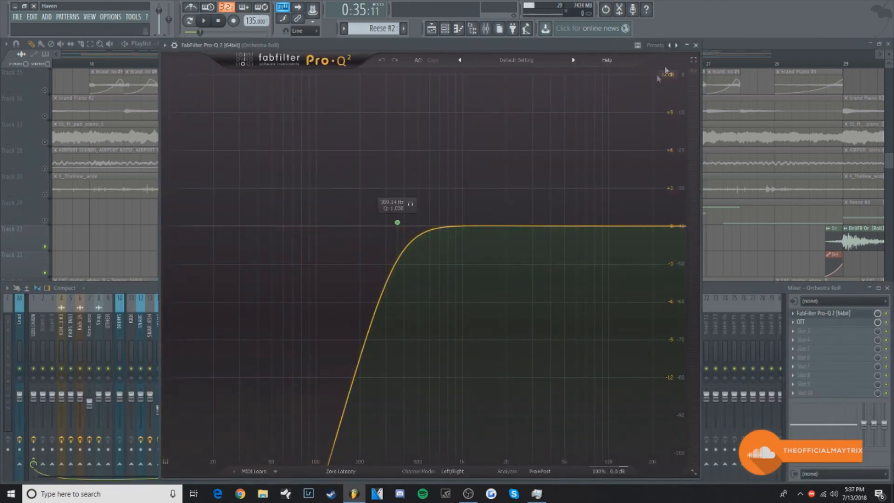
pyautogui.click(696, 45)
# - Inspect the OTT settings on the Orchestra Roll insert, then close the clip's settings and the mixer
pyautogui.click(820, 322)
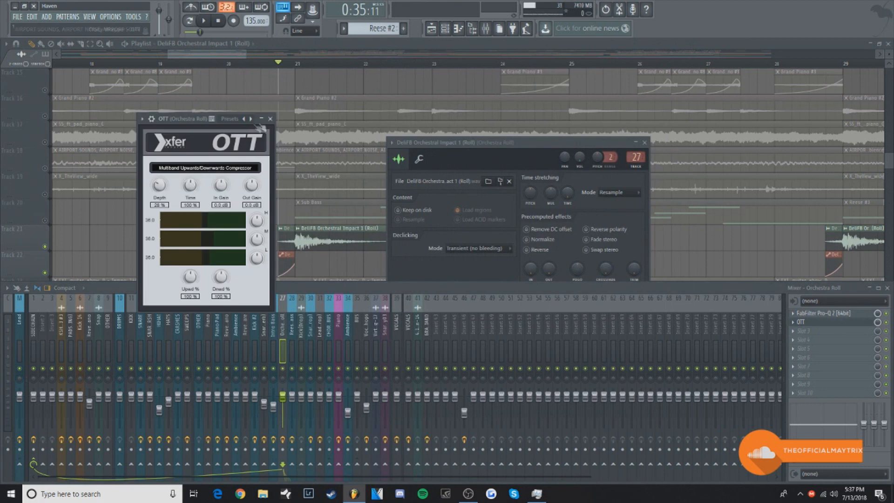
pyautogui.click(270, 119)
pyautogui.click(646, 143)
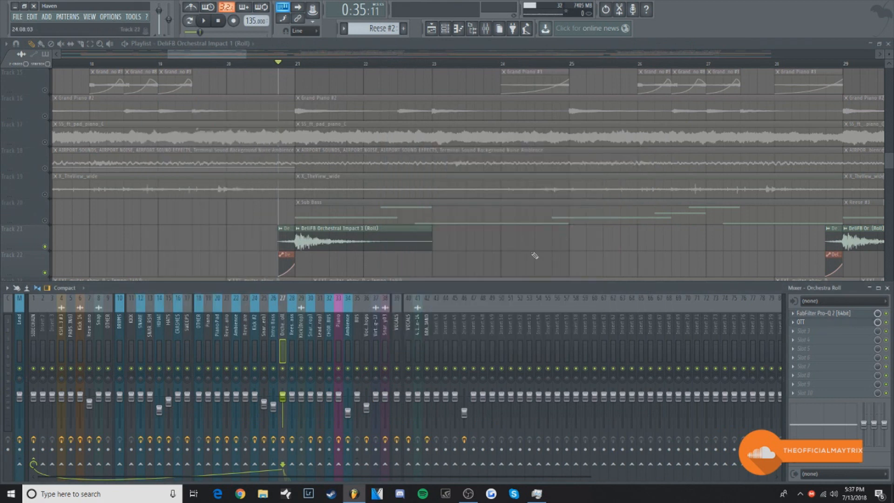
pyautogui.press('F9')
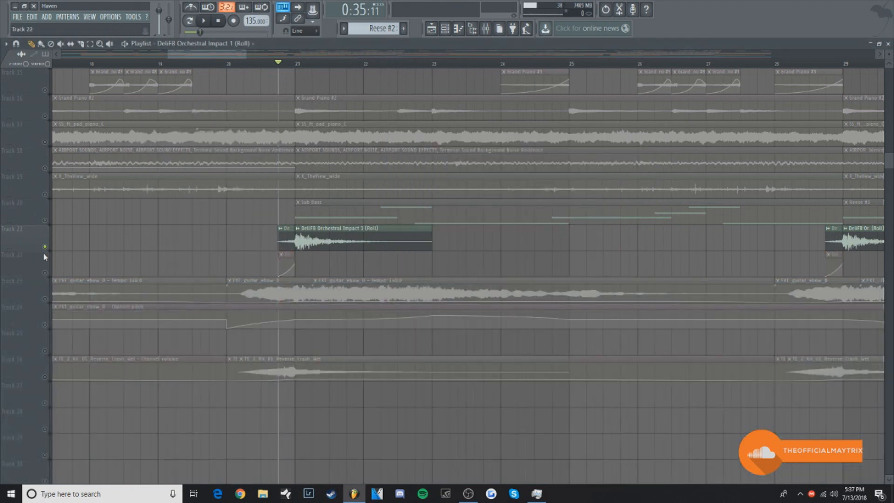
# - Solo track 20 with the Sub Bass pattern and start playing that pattern on its own
pyautogui.click(50, 220)
pyautogui.click(189, 22)
pyautogui.press('space')
# - Open the Intro Sub channel's synth, inspect its settings, and close it
pyautogui.click(445, 29)
pyautogui.click(69, 95)
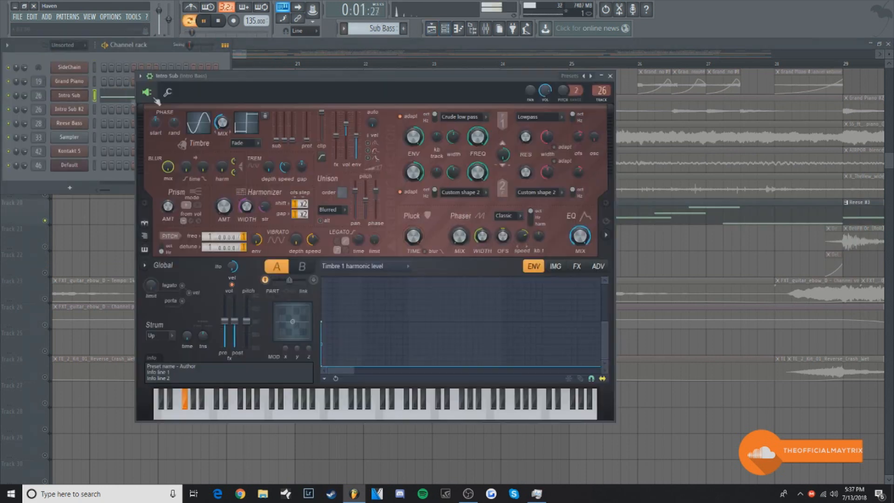
pyautogui.moveTo(330, 74); pyautogui.dragTo(367, 115)
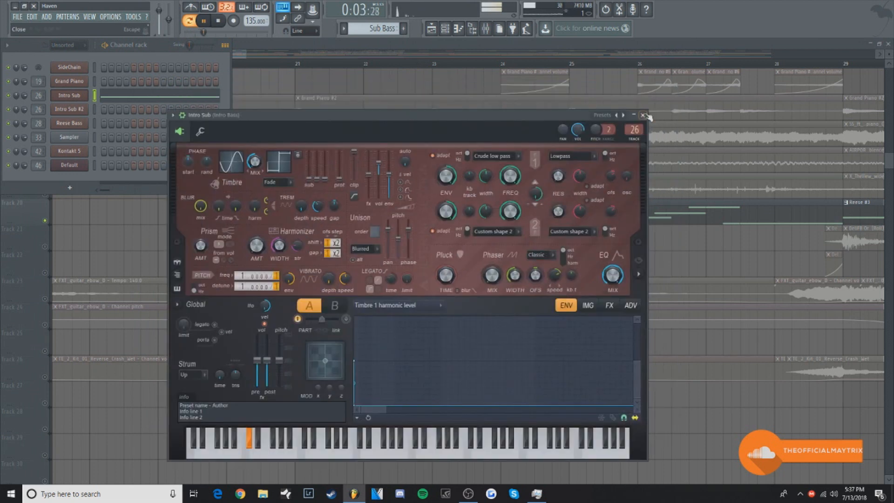
pyautogui.click(643, 115)
# - Stop playback and inspect the FabFilter Pro-Q 2 curve on the Intro Bass mixer insert
pyautogui.click(486, 29)
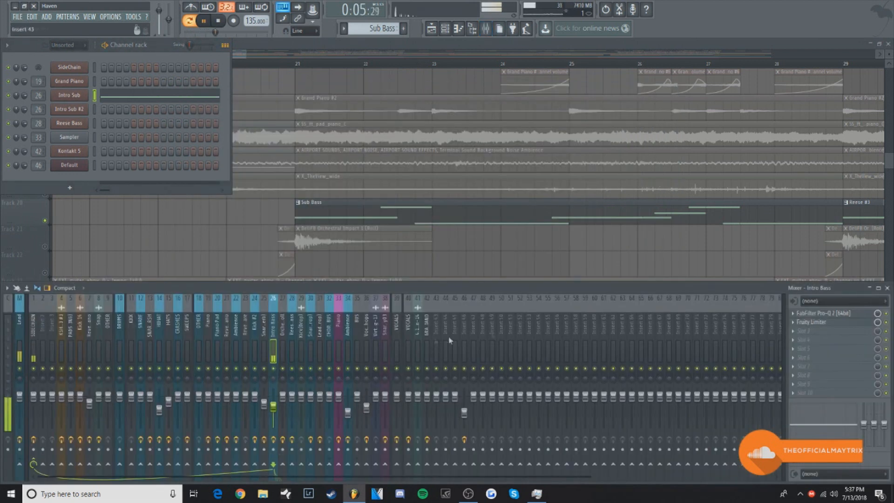
pyautogui.press('space')
pyautogui.click(841, 313)
pyautogui.moveTo(300, 78); pyautogui.dragTo(314, 58)
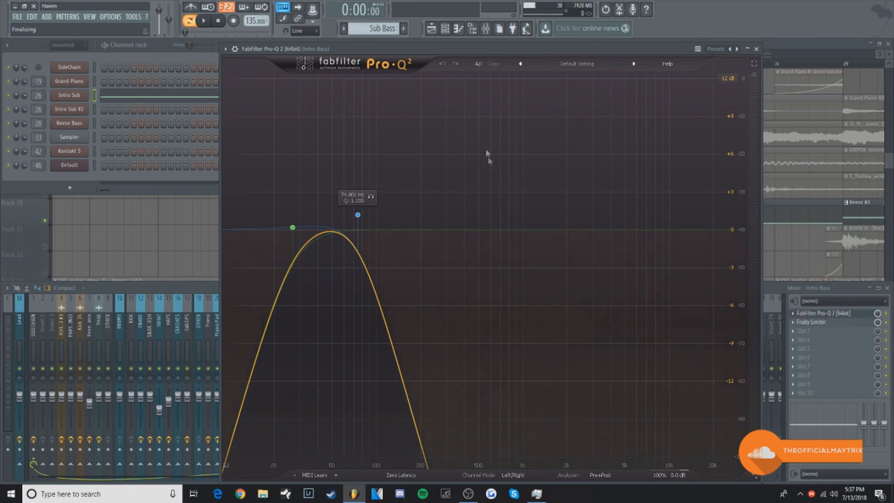
pyautogui.click(756, 48)
# - Inspect the Fruity Limiter on the Intro Bass insert, close the mixer and channel rack, and mute track 20
pyautogui.click(812, 321)
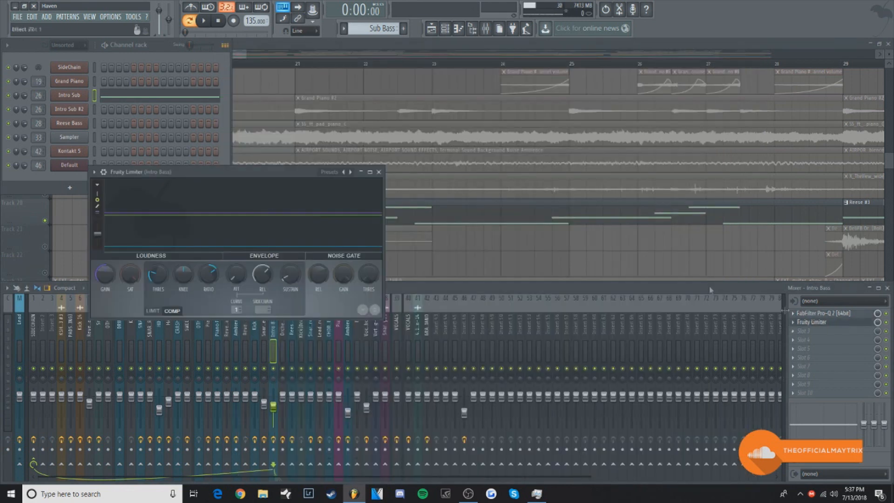
pyautogui.moveTo(259, 177); pyautogui.dragTo(384, 153)
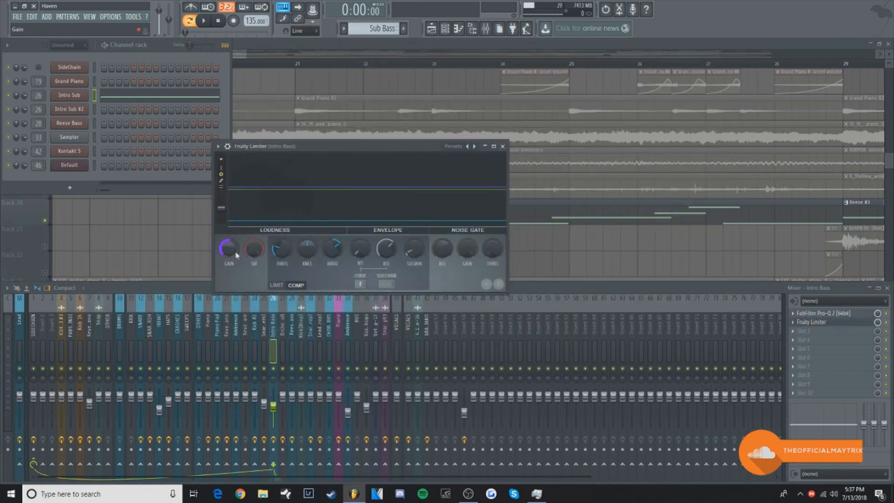
pyautogui.click(502, 147)
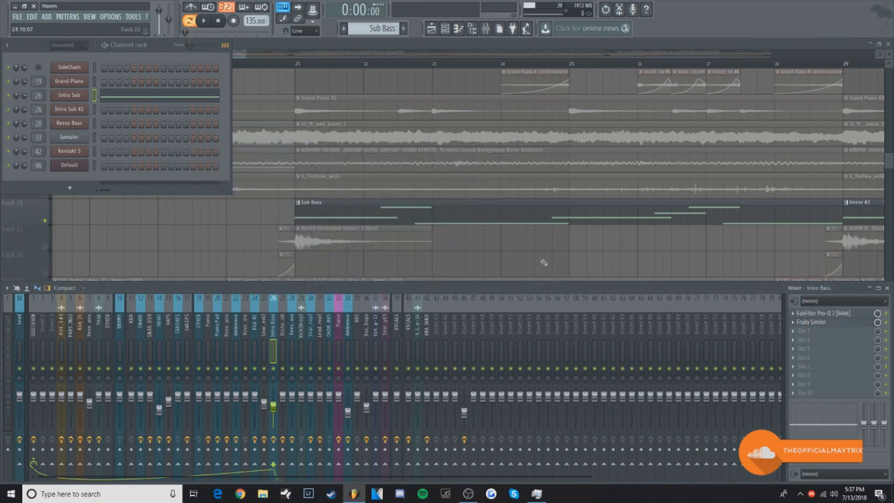
pyautogui.click(222, 247)
pyautogui.click(46, 221)
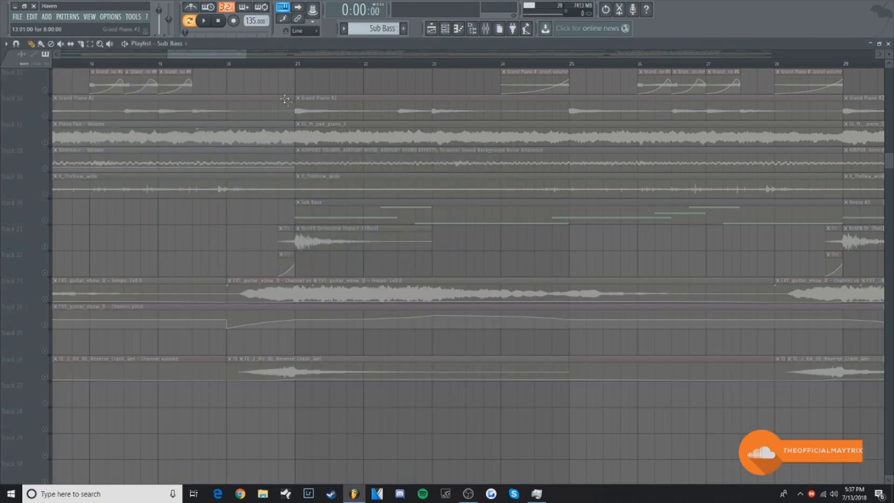
# - Find the Reese #3 pattern on track 20 around bar 29, select it and start playing it
pyautogui.scroll(-3, 245, 67)
pyautogui.scroll(-3, 245, 66)
pyautogui.scroll(-5, 247, 70)
pyautogui.scroll(2, 350, 71)
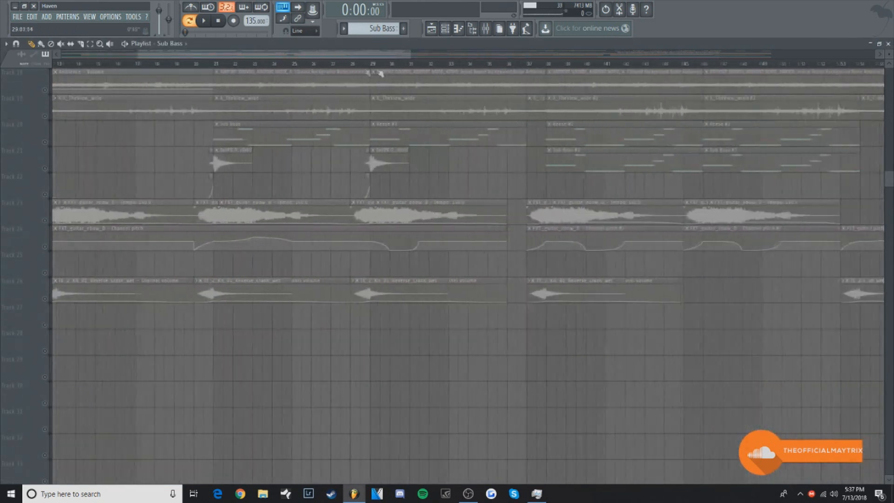
pyautogui.scroll(4, 356, 87)
pyautogui.scroll(3, 383, 72)
pyautogui.scroll(2, 382, 73)
pyautogui.click(377, 240)
pyautogui.click(208, 23)
# - Open the Reese Bass channel's synth, stop playback, examine its unison and effects settings with the mixer shown, and close it
pyautogui.press('F6')
pyautogui.click(75, 124)
pyautogui.moveTo(221, 88); pyautogui.dragTo(347, 90)
pyautogui.click(227, 22)
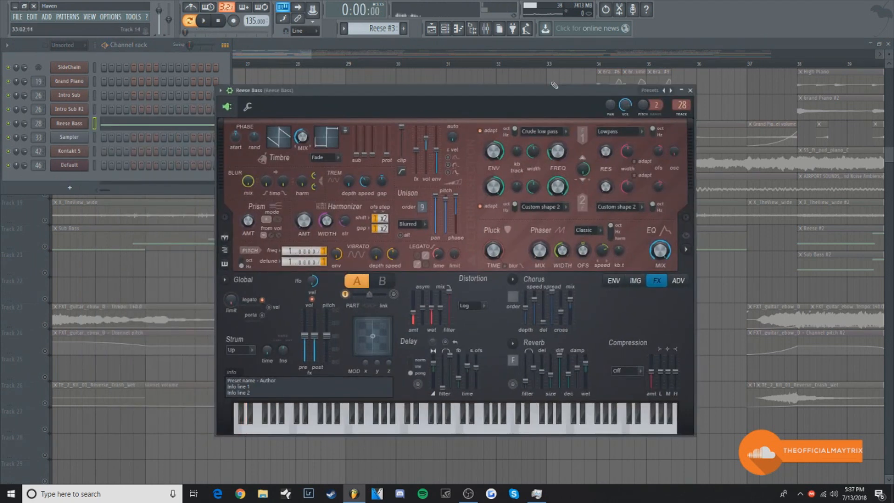
pyautogui.click(486, 28)
pyautogui.moveTo(371, 90)
pyautogui.mouseDown()
pyautogui.moveTo(404, 82)
pyautogui.moveTo(516, 97)
pyautogui.moveTo(445, 108)
pyautogui.moveTo(383, 100)
pyautogui.mouseUp()
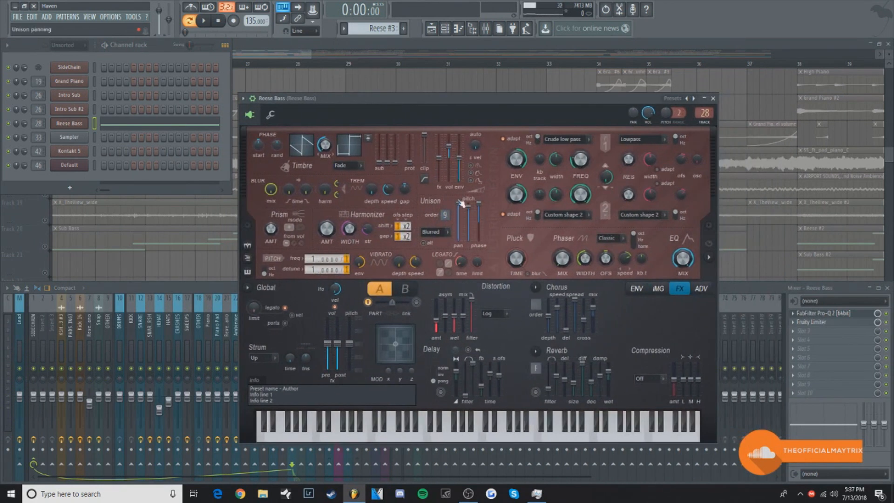
pyautogui.click(508, 314)
pyautogui.click(526, 334)
pyautogui.click(713, 99)
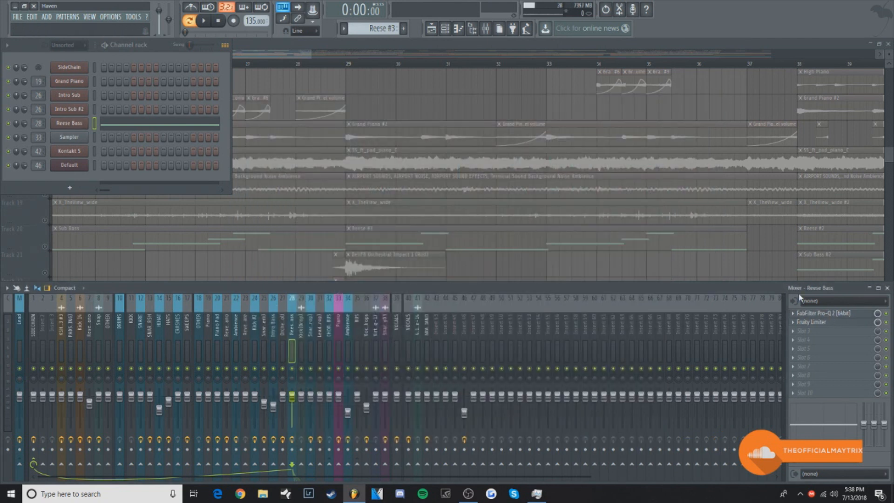
# - Inspect the FabFilter Pro-Q 2 curve and the Fruity Limiter on the Reese Bass insert, then close the mixer
pyautogui.click(821, 313)
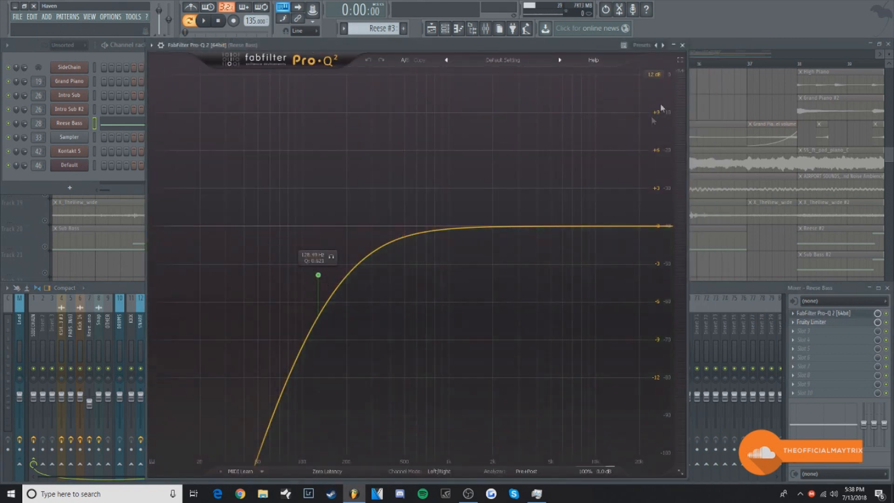
pyautogui.click(683, 45)
pyautogui.click(827, 323)
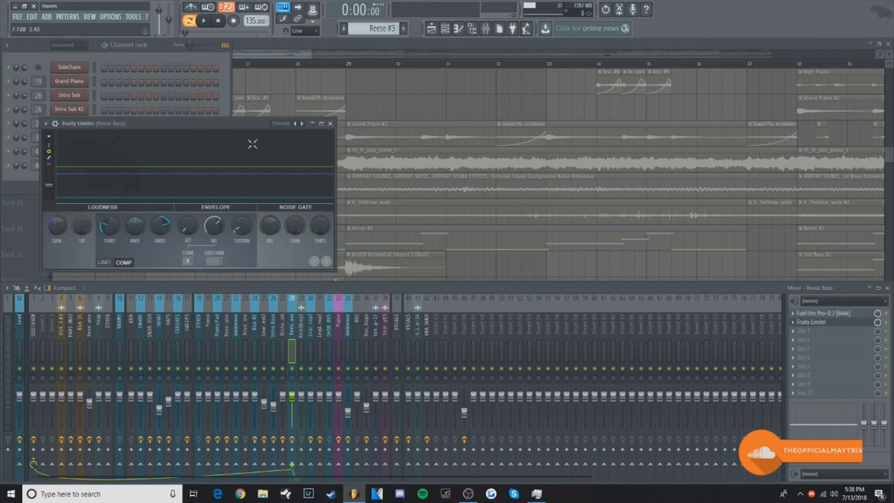
pyautogui.moveTo(191, 126); pyautogui.dragTo(355, 140)
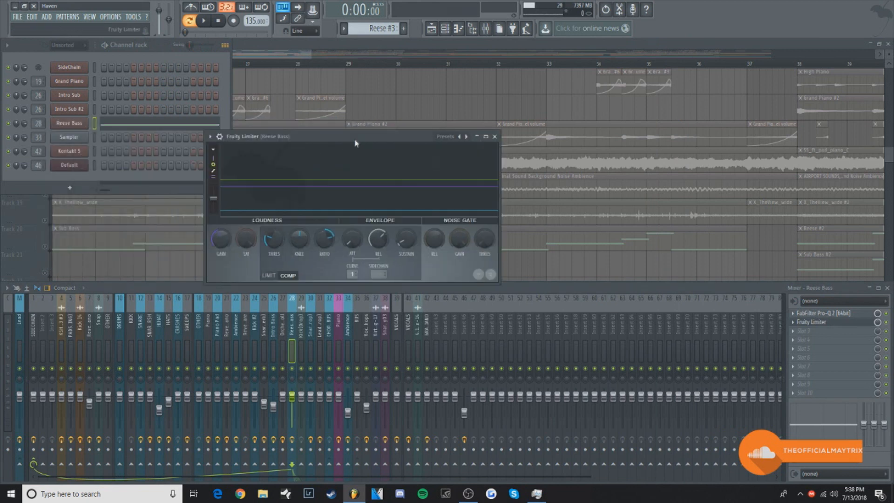
pyautogui.click(495, 137)
pyautogui.click(472, 110)
# - Enable drum tracks 7 to 11 and play them briefly from just before bar 38
pyautogui.scroll(4, 396, 243)
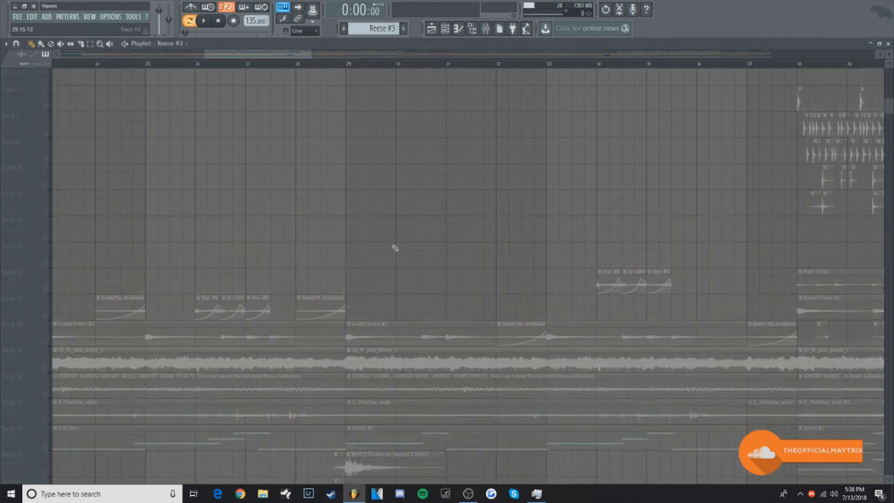
pyautogui.scroll(-6, 313, 66)
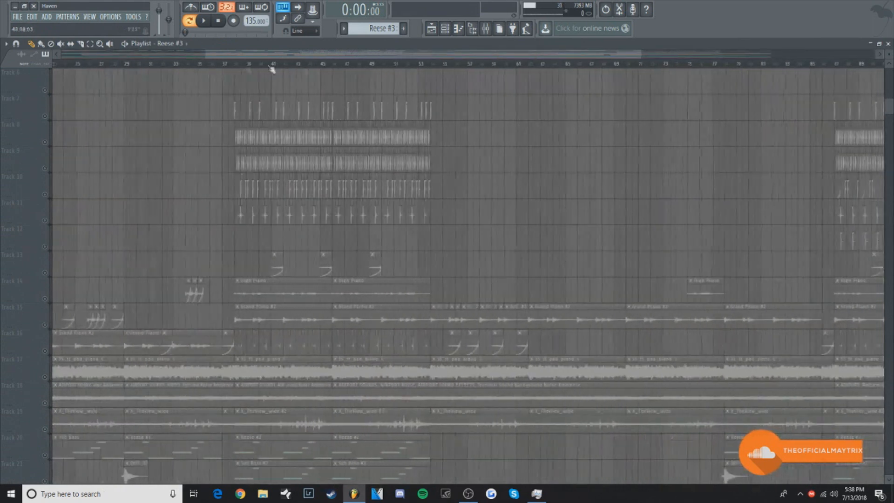
pyautogui.scroll(6, 272, 70)
pyautogui.scroll(5, 236, 194)
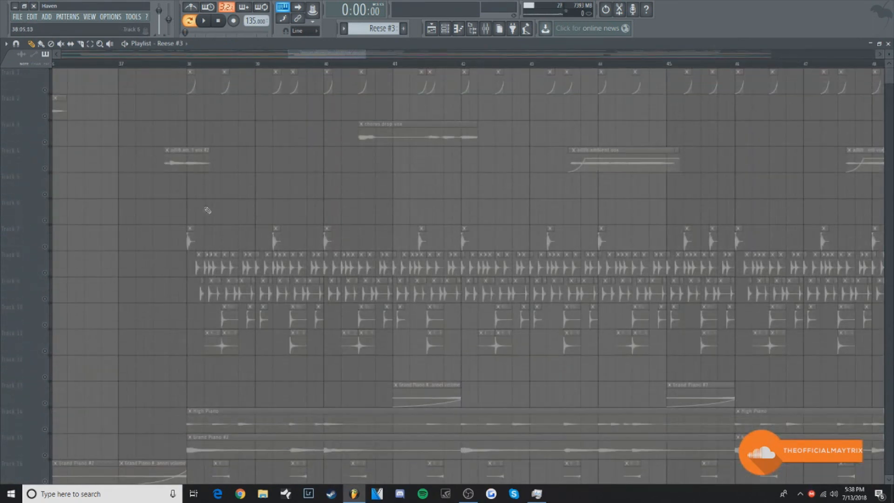
pyautogui.moveTo(51, 350); pyautogui.dragTo(48, 247)
pyautogui.scroll(-10, 48, 279)
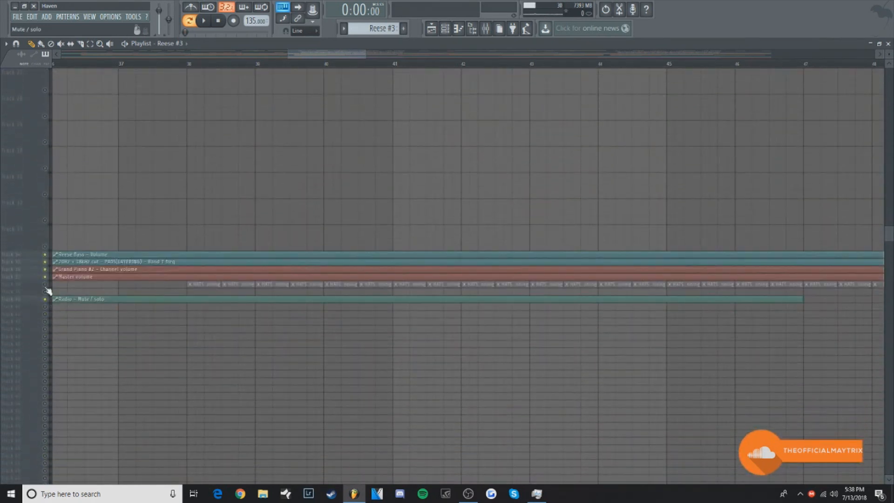
pyautogui.scroll(10, 99, 289)
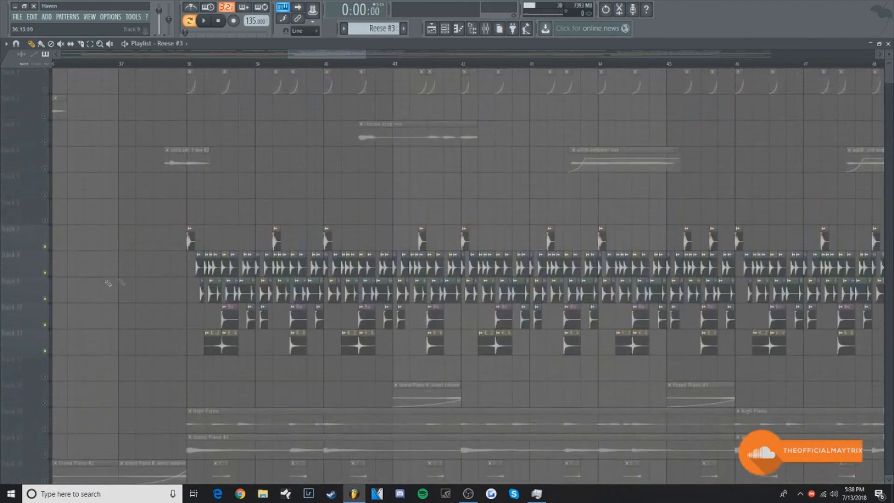
pyautogui.press('space')
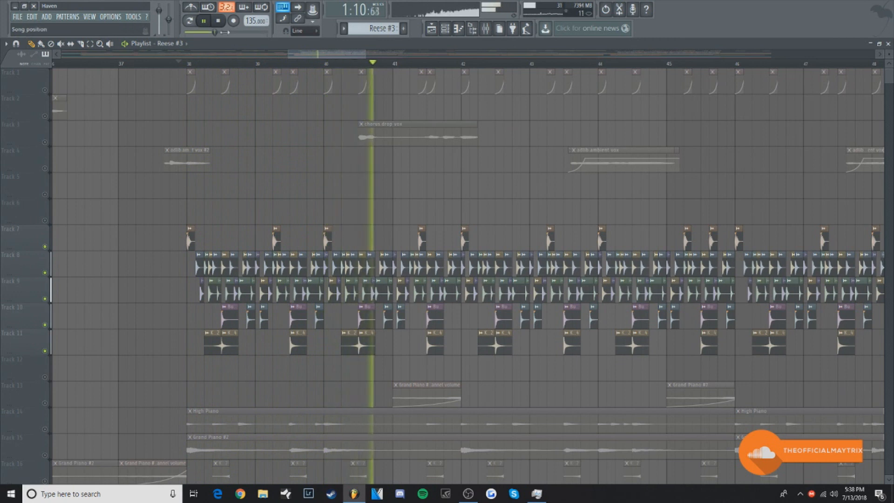
pyautogui.click(218, 21)
# - Inspect the Kick 14 clip's settings and its insert's Fruity Limiter, close them, and mute track 7
pyautogui.doubleClick(169, 237)
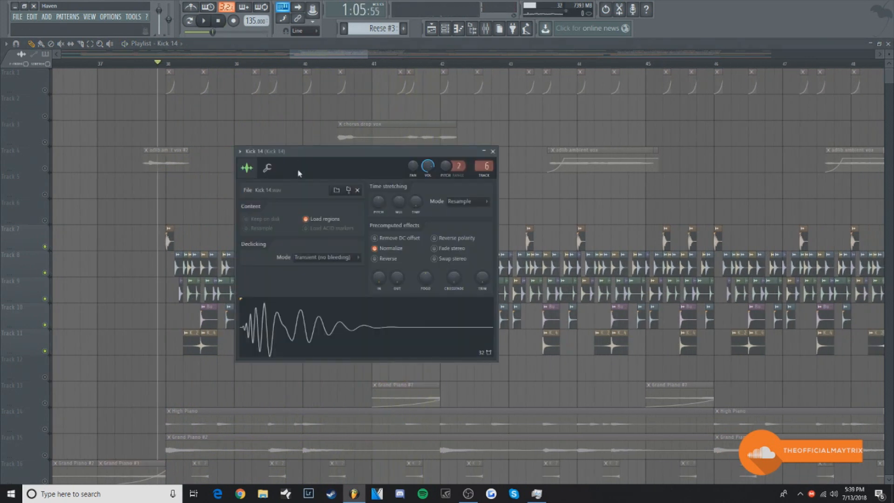
pyautogui.moveTo(298, 175); pyautogui.dragTo(345, 172)
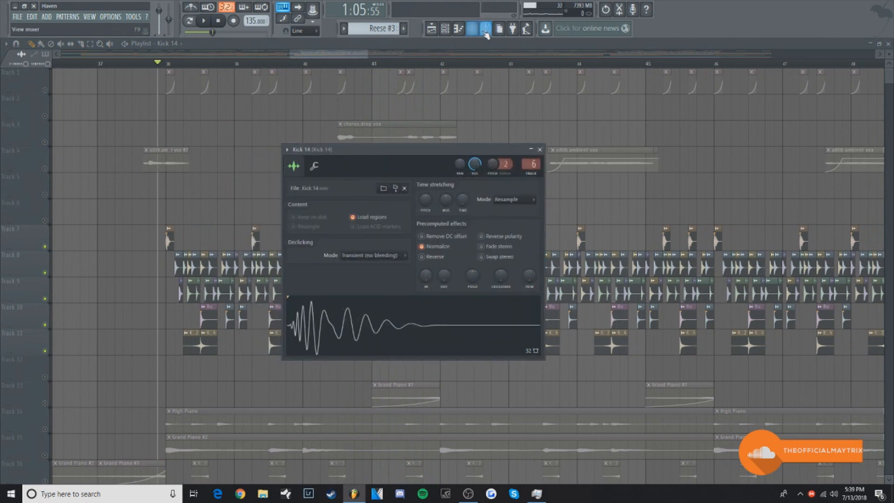
pyautogui.click(485, 35)
pyautogui.click(824, 315)
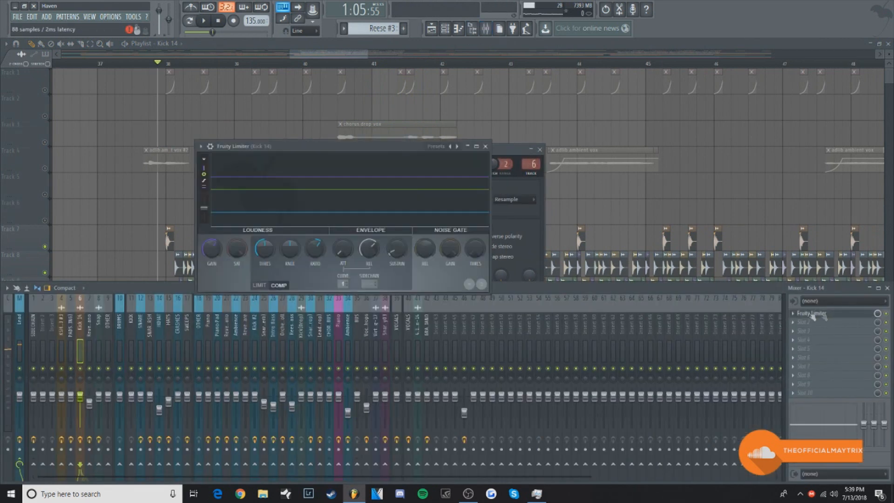
pyautogui.moveTo(300, 147); pyautogui.dragTo(379, 155)
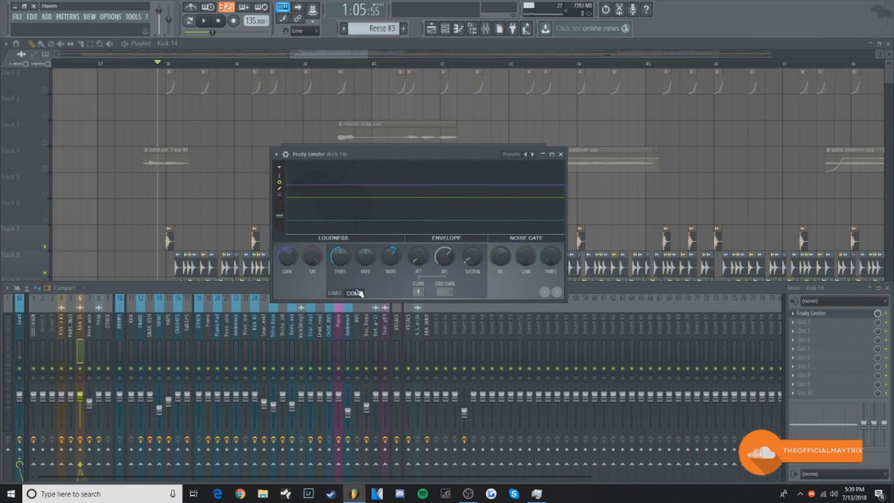
pyautogui.click(561, 154)
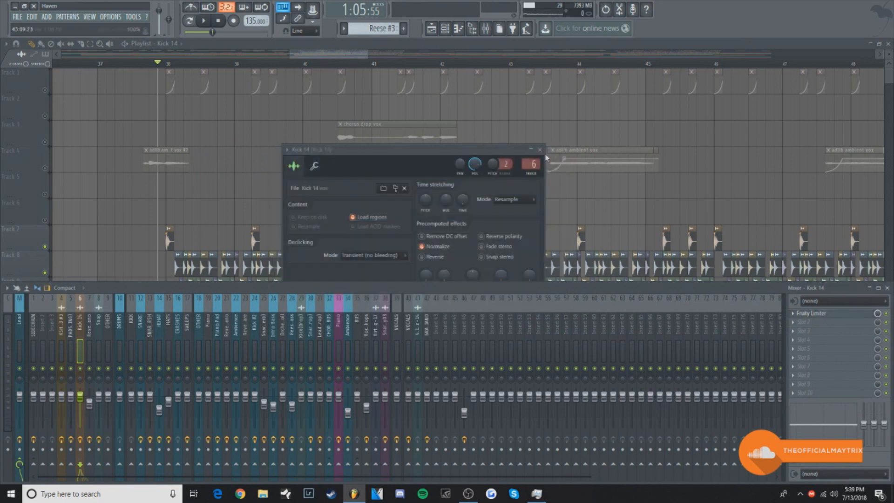
pyautogui.click(542, 154)
pyautogui.press('F9')
pyautogui.click(46, 246)
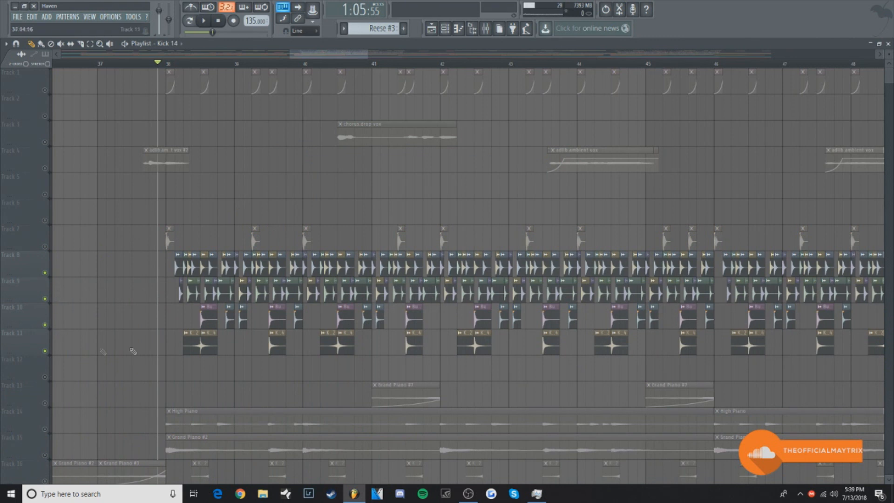
# - Inspect the KSHMR Acoustic Crosstick 03 #2 and #4 clips' settings and the ValhallaRoom on the SNARE insert, then close them
pyautogui.doubleClick(207, 341)
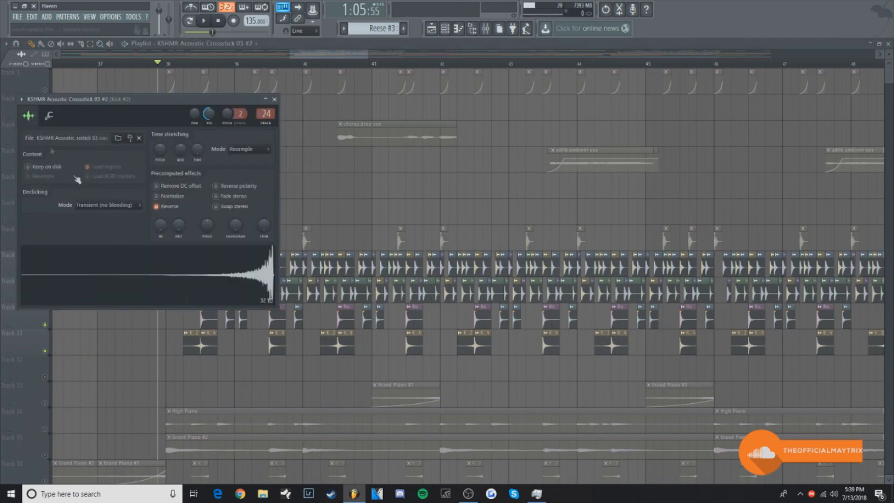
pyautogui.doubleClick(208, 351)
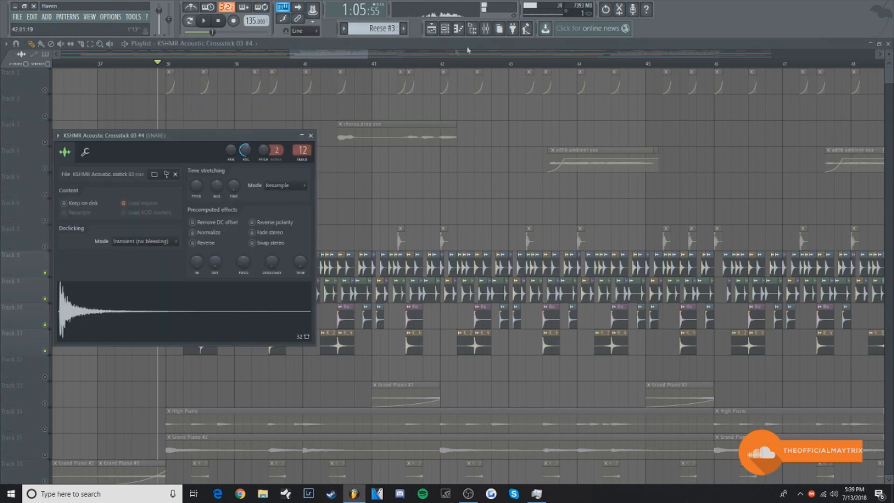
pyautogui.click(486, 28)
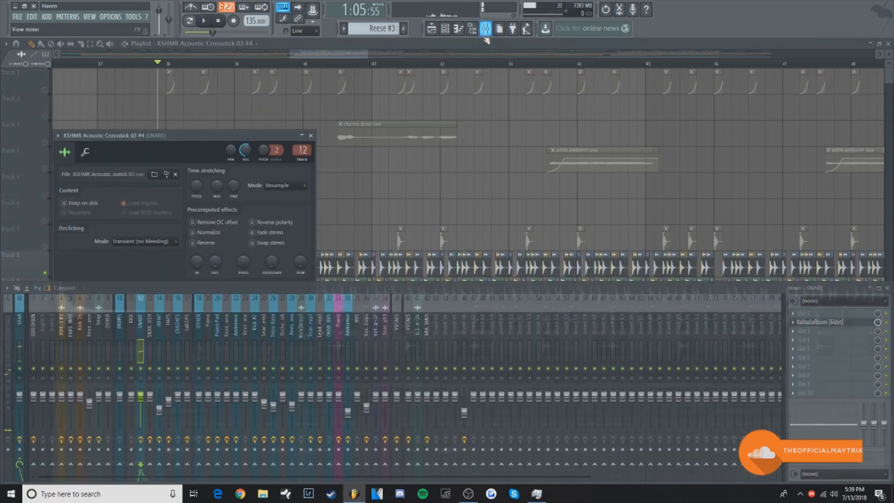
pyautogui.click(820, 321)
pyautogui.click(520, 139)
pyautogui.rightClick(511, 136)
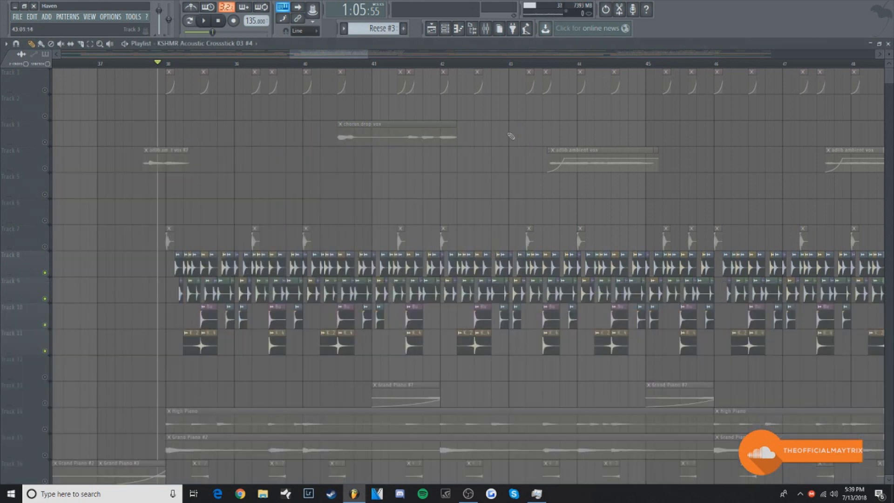
# - Inspect the Burial Rim 1 and ESWID Acoustic Snare Rim 01 - G clips' settings and the Reverse Snare insert, then close them
pyautogui.doubleClick(211, 316)
pyautogui.moveTo(286, 156); pyautogui.dragTo(345, 129)
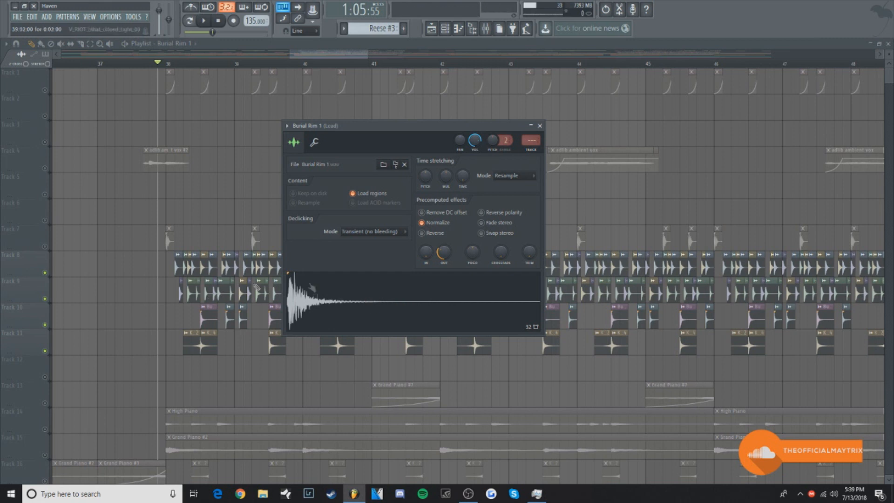
pyautogui.doubleClick(241, 311)
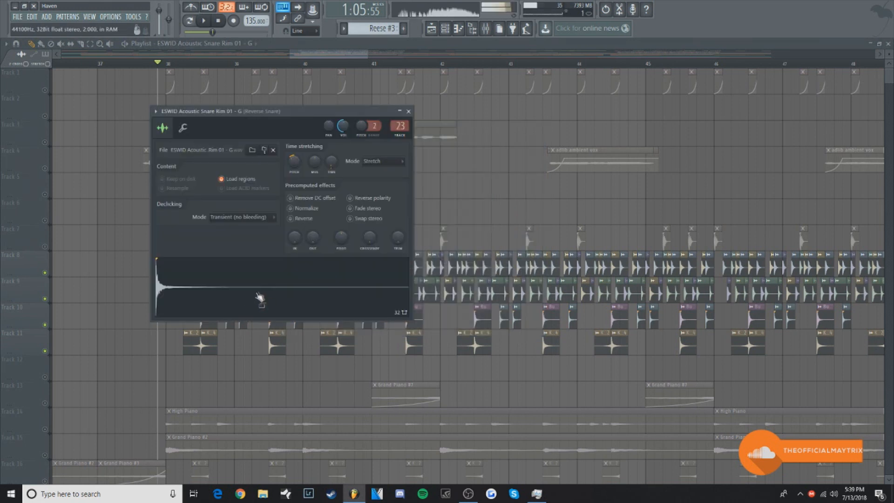
pyautogui.click(486, 29)
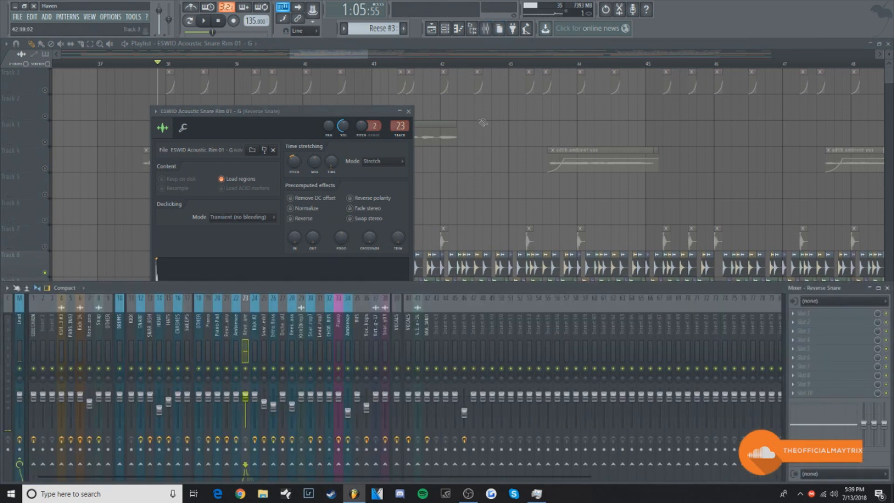
pyautogui.click(340, 265)
pyautogui.moveTo(314, 128); pyautogui.dragTo(390, 242)
pyautogui.click(214, 273)
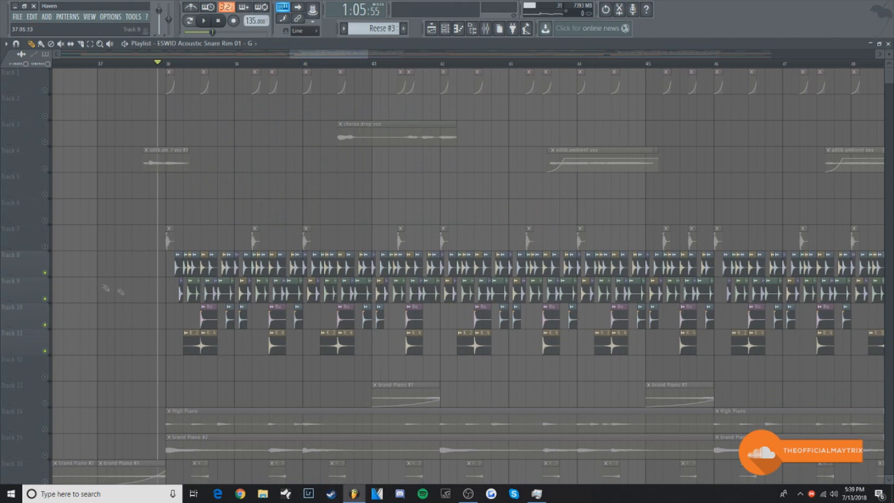
# - Mute tracks 10 and 11 and play hi-hat tracks 8 and 9 briefly from just before bar 38
pyautogui.scroll(-5, 119, 293)
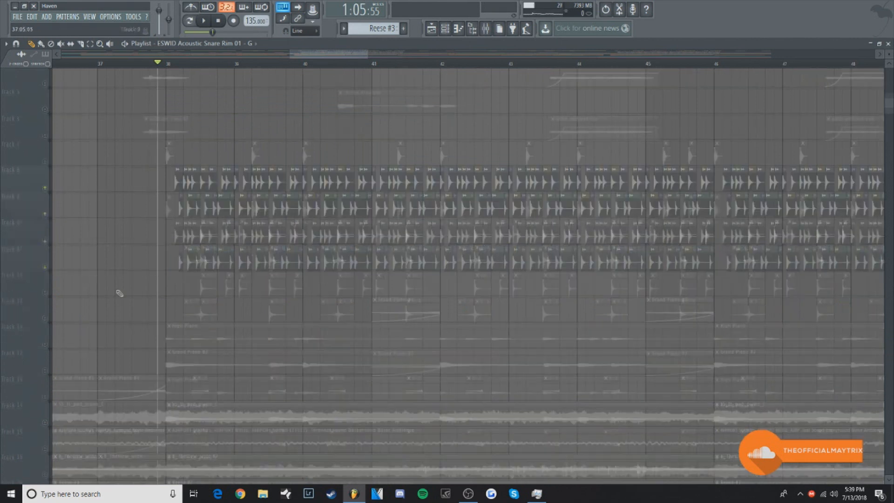
pyautogui.press('space')
pyautogui.scroll(-18, 120, 294)
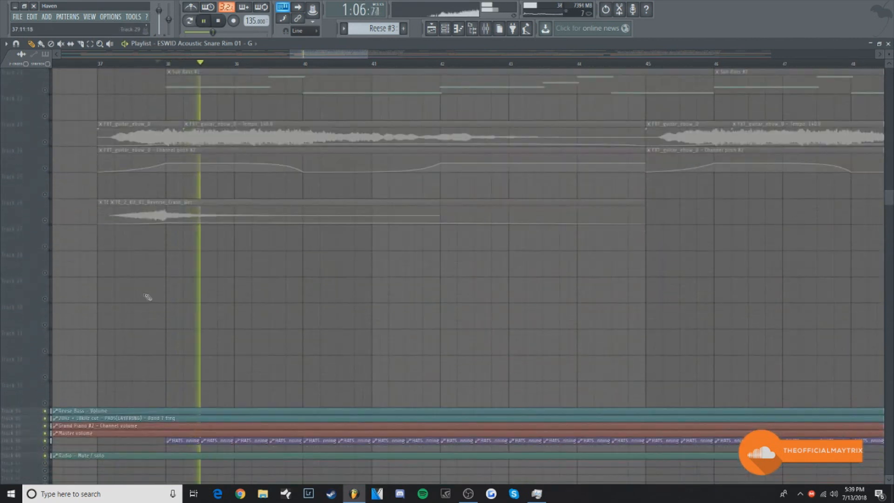
pyautogui.moveTo(35, 366); pyautogui.dragTo(17, 340)
pyautogui.scroll(-1, 196, 346)
pyautogui.scroll(20, 66, 355)
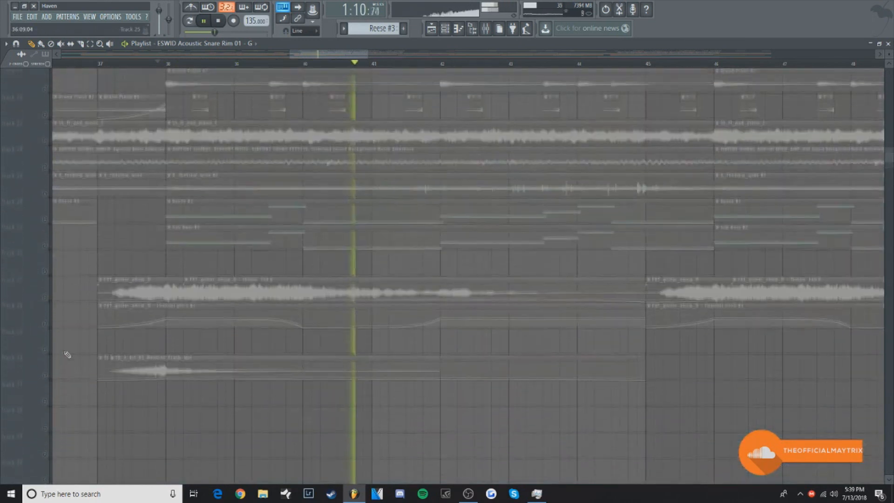
pyautogui.press('space')
pyautogui.scroll(4, 68, 354)
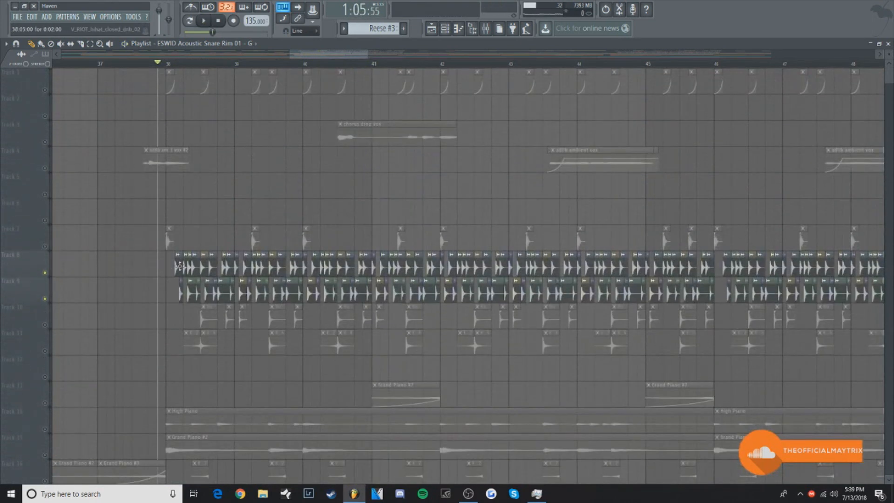
# - Inspect the V_RIOT_hihat_closed_dnb_02 clip's settings and the FabFilter Pro-Q 2 on the HATS insert, closing the equalizer
pyautogui.doubleClick(200, 270)
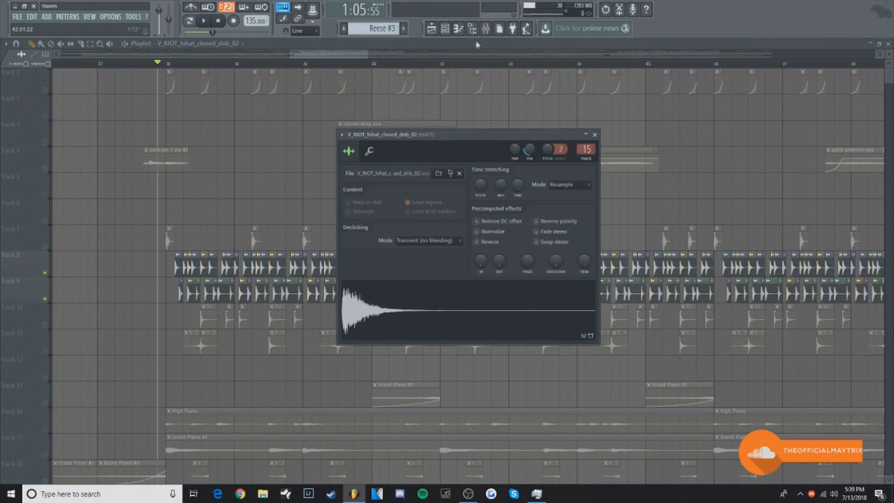
pyautogui.click(485, 28)
pyautogui.click(820, 313)
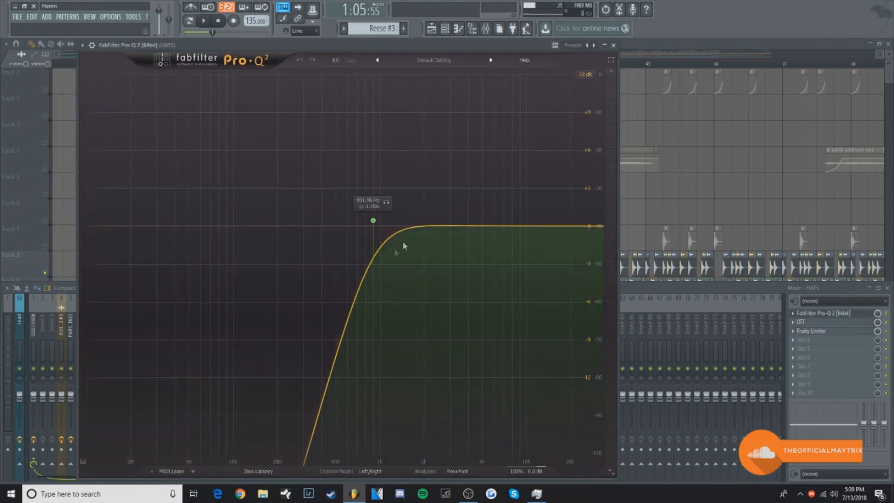
pyautogui.click(614, 45)
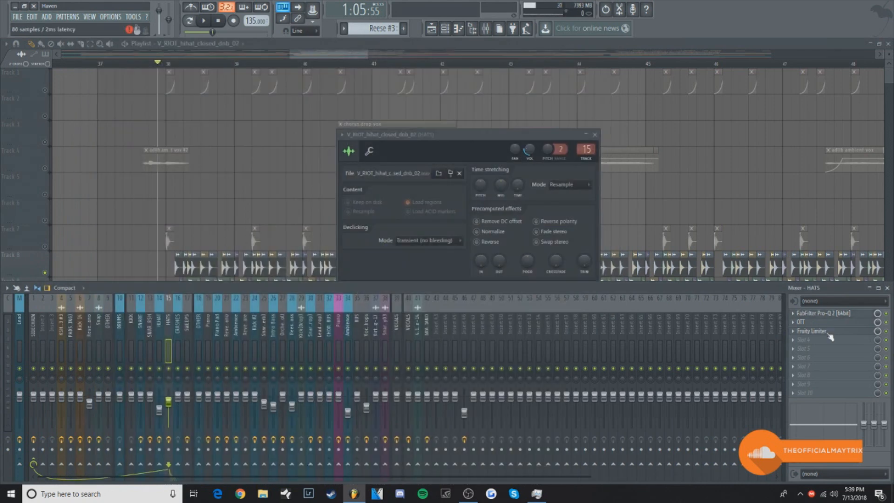
# - Inspect the OTT and Fruity Limiter on the HATS insert, then close the effects, the hi-hat clip's settings and the mixer
pyautogui.click(801, 322)
pyautogui.moveTo(112, 101); pyautogui.dragTo(198, 101)
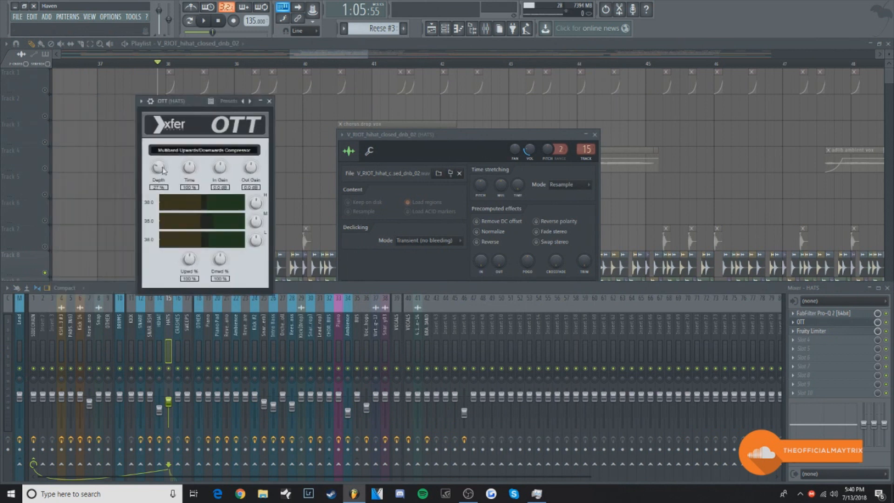
pyautogui.click(269, 101)
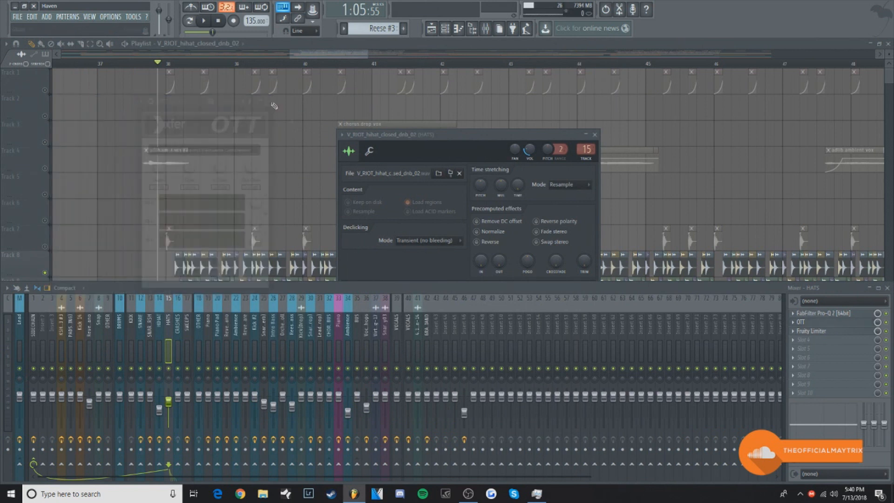
pyautogui.click(811, 331)
pyautogui.moveTo(292, 115); pyautogui.dragTo(398, 118)
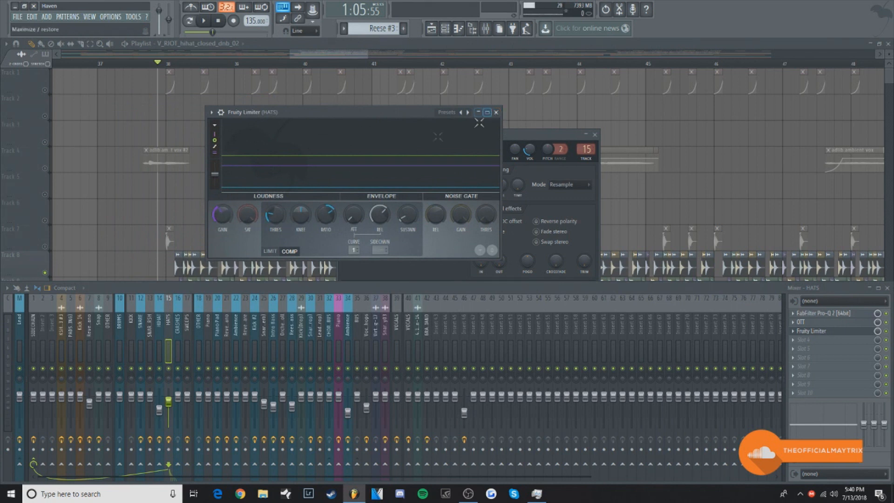
pyautogui.click(496, 113)
pyautogui.click(595, 135)
pyautogui.press('F9')
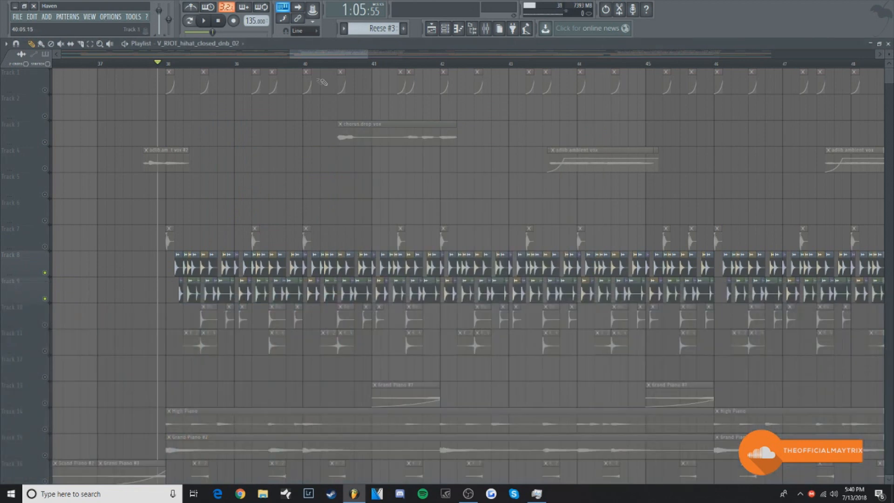
# - Unmute all playlist tracks with the whole arrangement in view
pyautogui.scroll(-10, 291, 67)
pyautogui.scroll(-7, 208, 180)
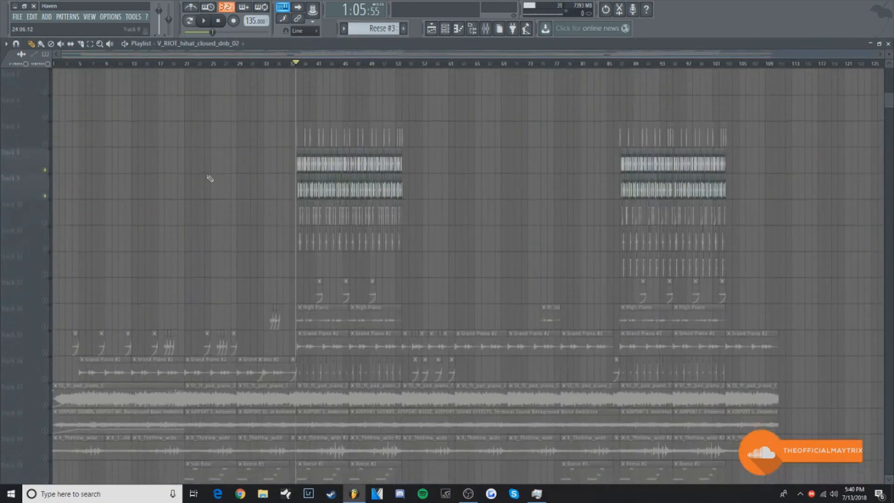
pyautogui.scroll(6, 199, 176)
pyautogui.scroll(-7, 52, 256)
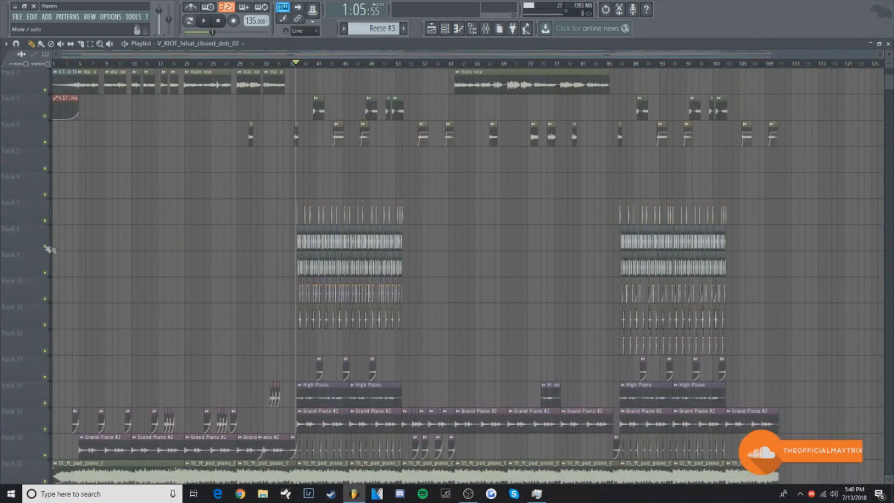
pyautogui.scroll(-15, 95, 258)
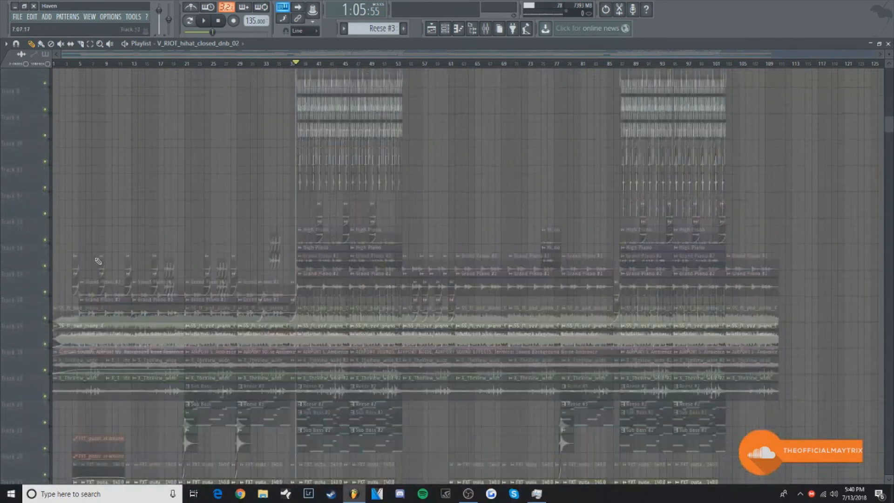
pyautogui.scroll(20, 94, 257)
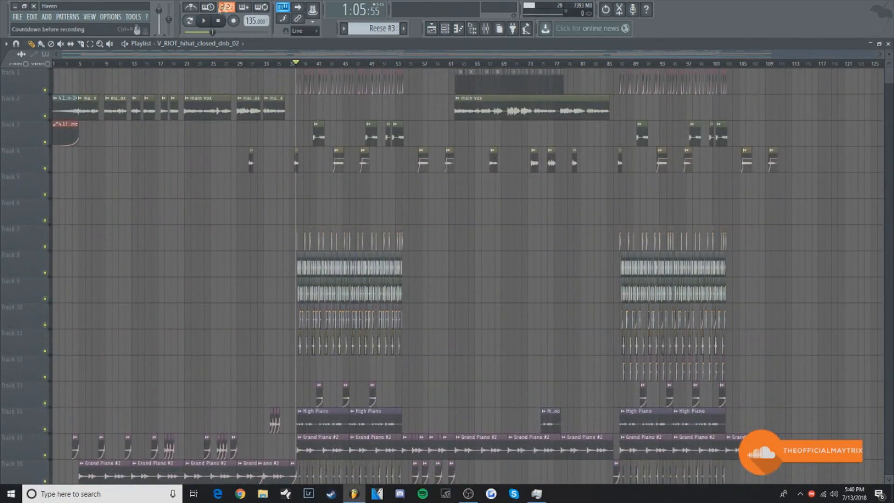
# - Return the playhead to the start of the song and look over the full arrangement from the vocal tracks down to the automation clips
pyautogui.press('space')
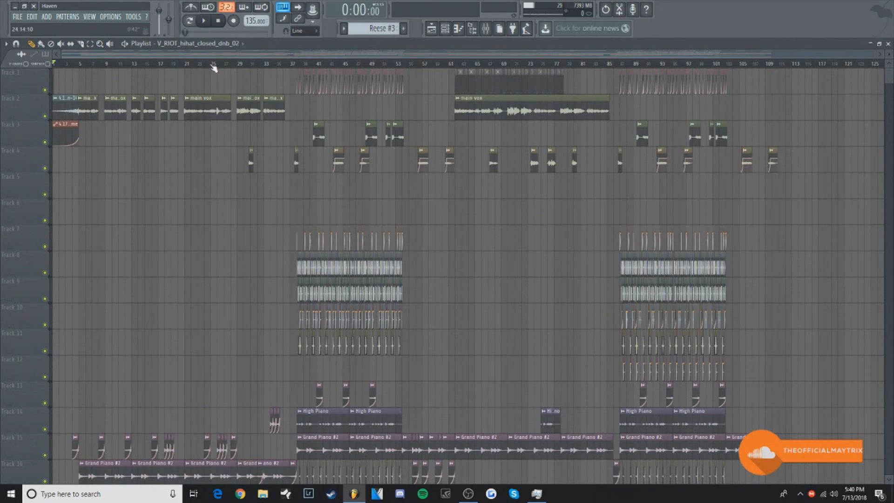
pyautogui.scroll(2, 213, 69)
pyautogui.moveTo(205, 56); pyautogui.dragTo(150, 70)
pyautogui.scroll(-2, 153, 75)
pyautogui.scroll(-4, 197, 152)
pyautogui.scroll(4, 197, 151)
pyautogui.scroll(-4, 173, 147)
pyautogui.scroll(4, 171, 147)
pyautogui.scroll(-6, 219, 144)
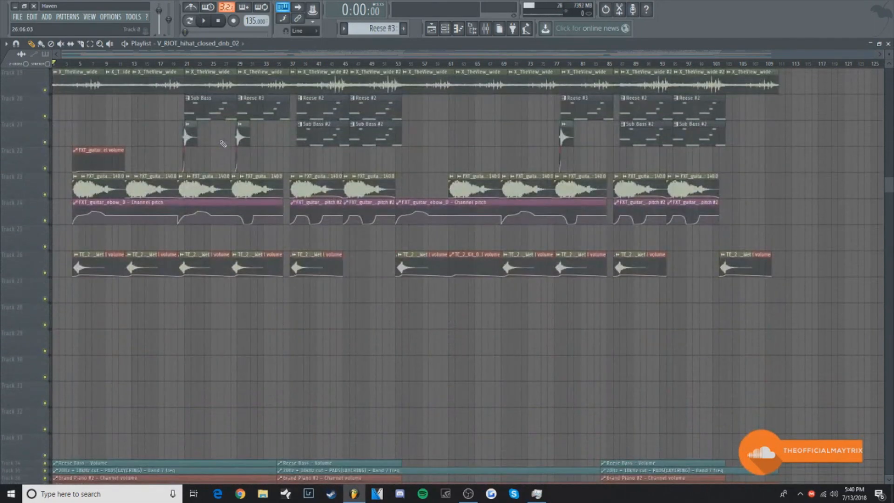
pyautogui.scroll(-2, 223, 144)
pyautogui.scroll(8, 223, 143)
pyautogui.scroll(5, 223, 144)
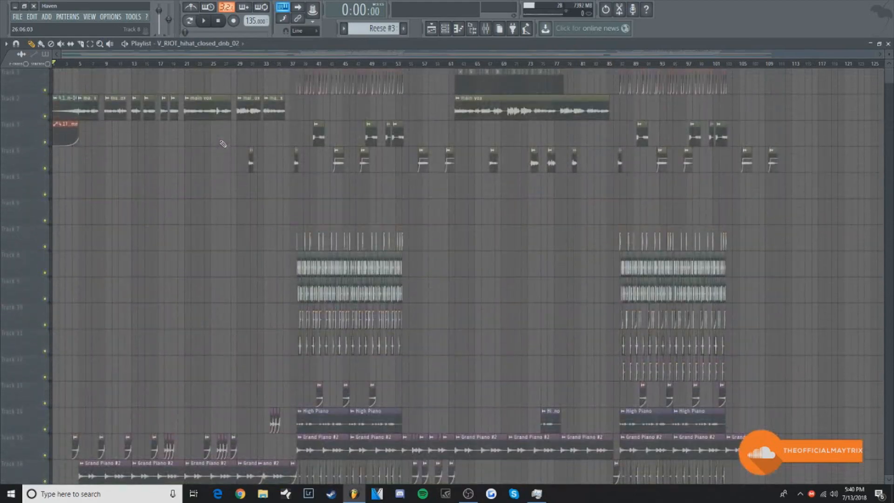